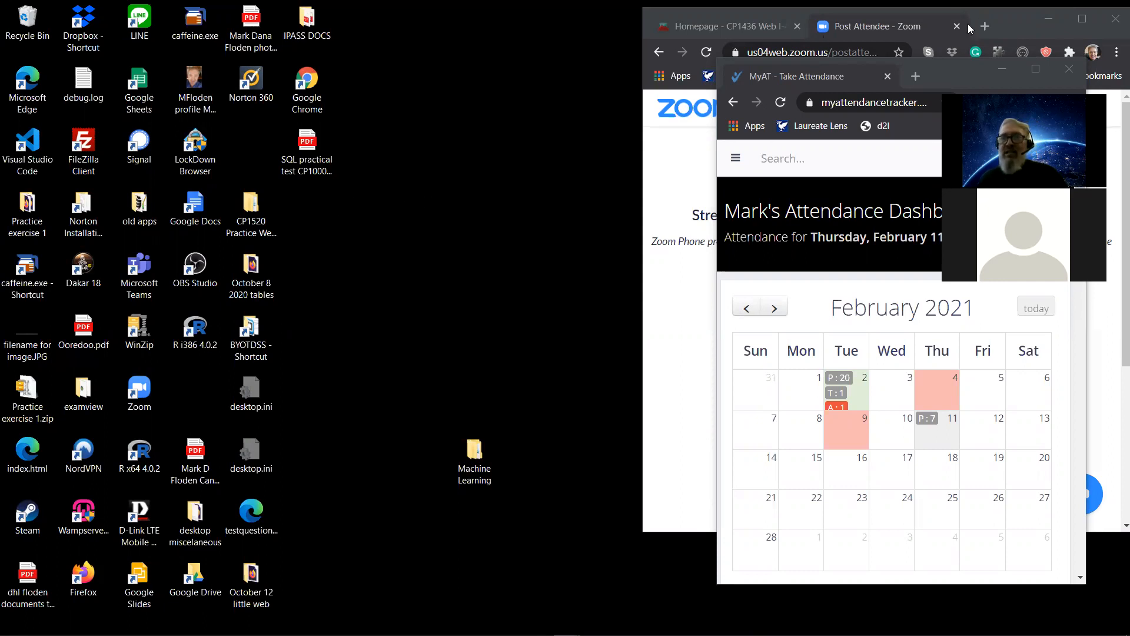
Step: Move the Zoom page into its own maximized browser window and load sit.cna-qatar.edu.qa in it
left_click_drag(921, 19, 270, 57)
left_click(500, 38)
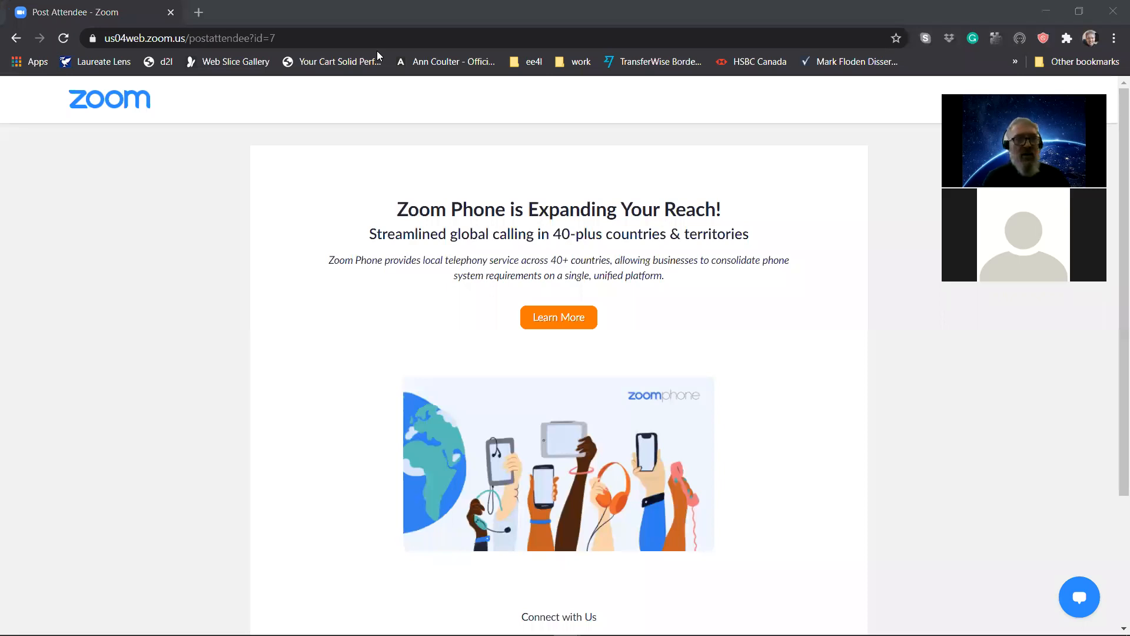
left_click(312, 40)
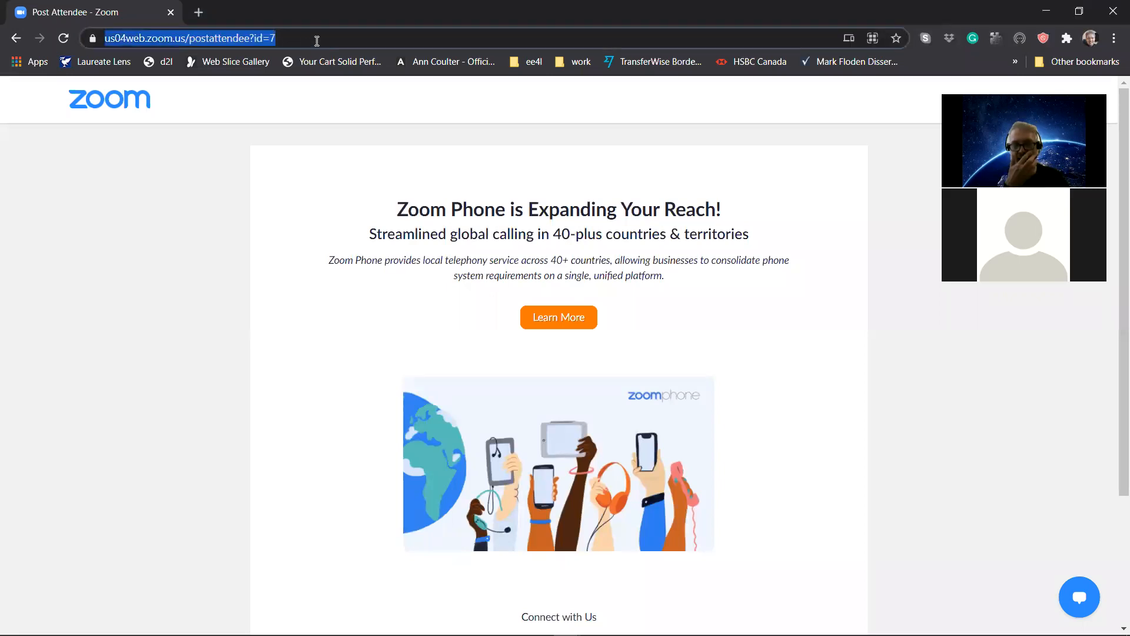
type("sit")
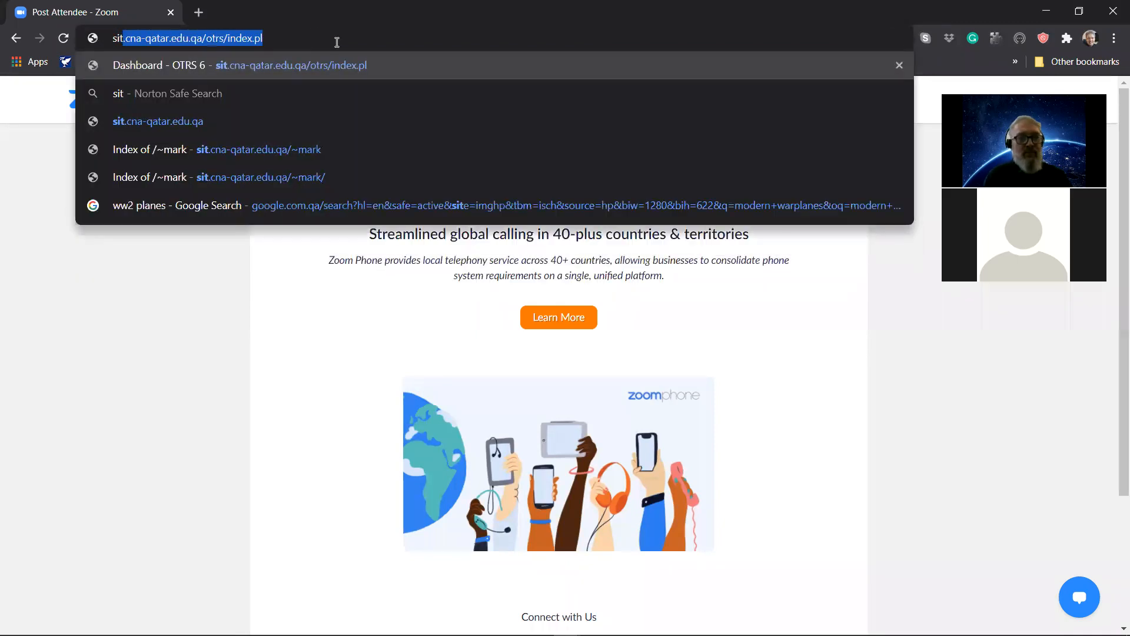
key("End")
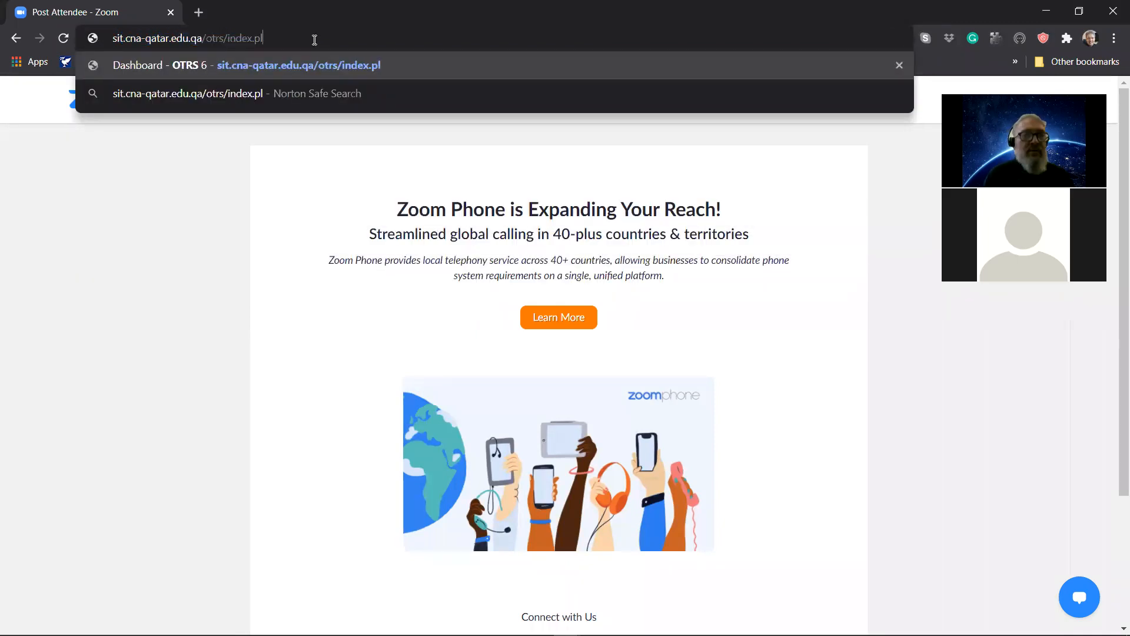
key("BackSpace")
key("BackSpace")
key("BackSpace")
key("BackSpace")
key("BackSpace")
key("BackSpace")
key("BackSpace")
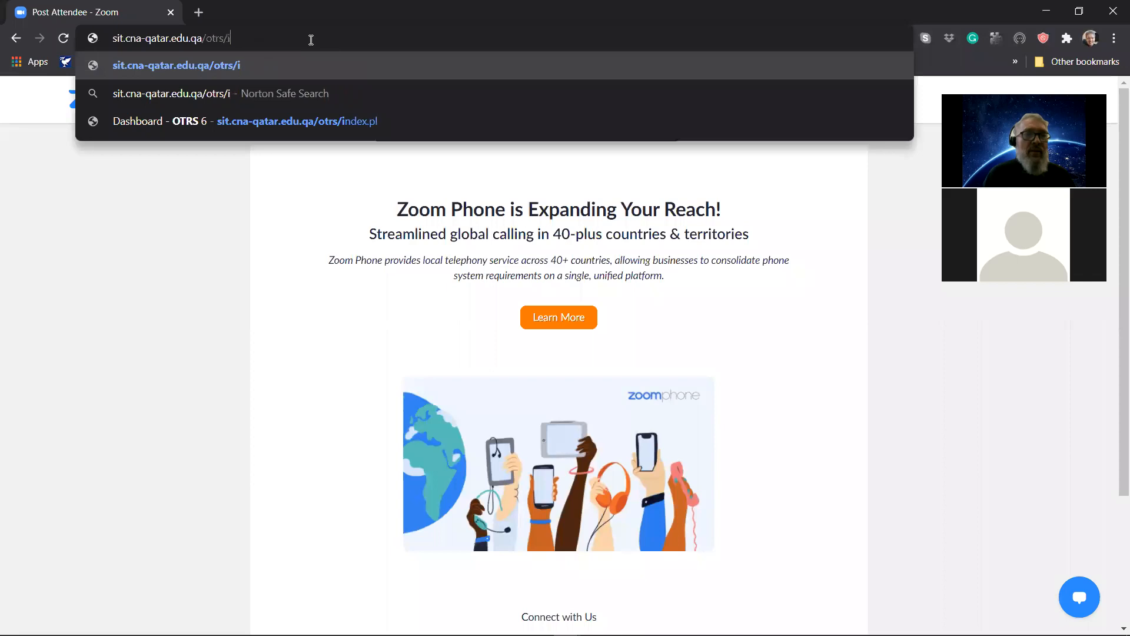
key("BackSpace")
key("BackSpace")
key("BackSpace")
key("BackSpace")
key("BackSpace")
key("BackSpace")
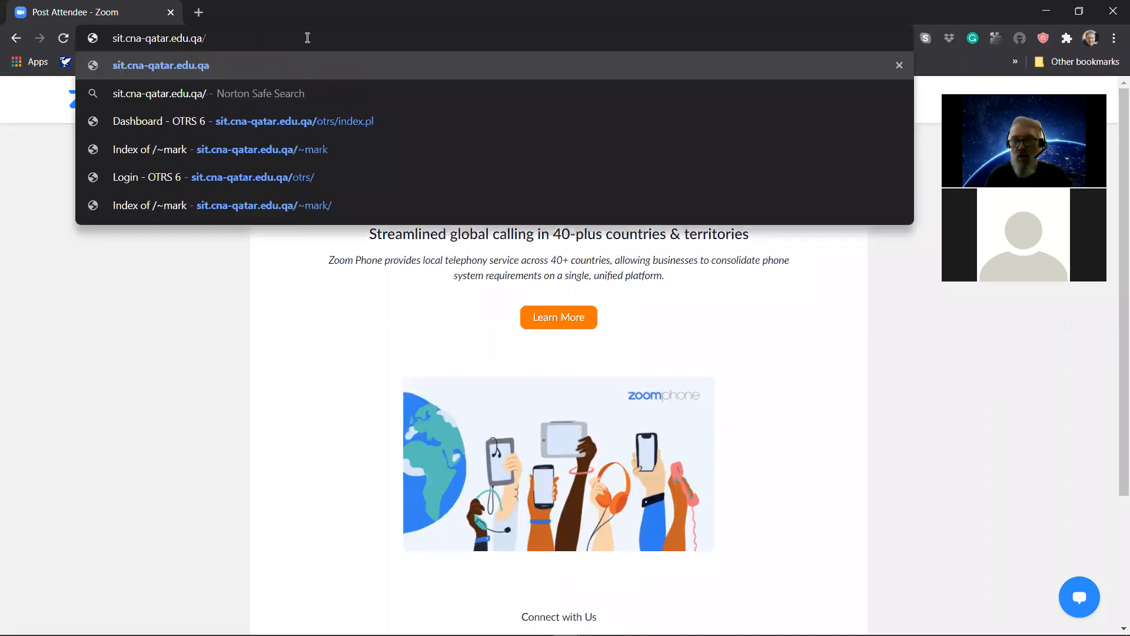
key("Return")
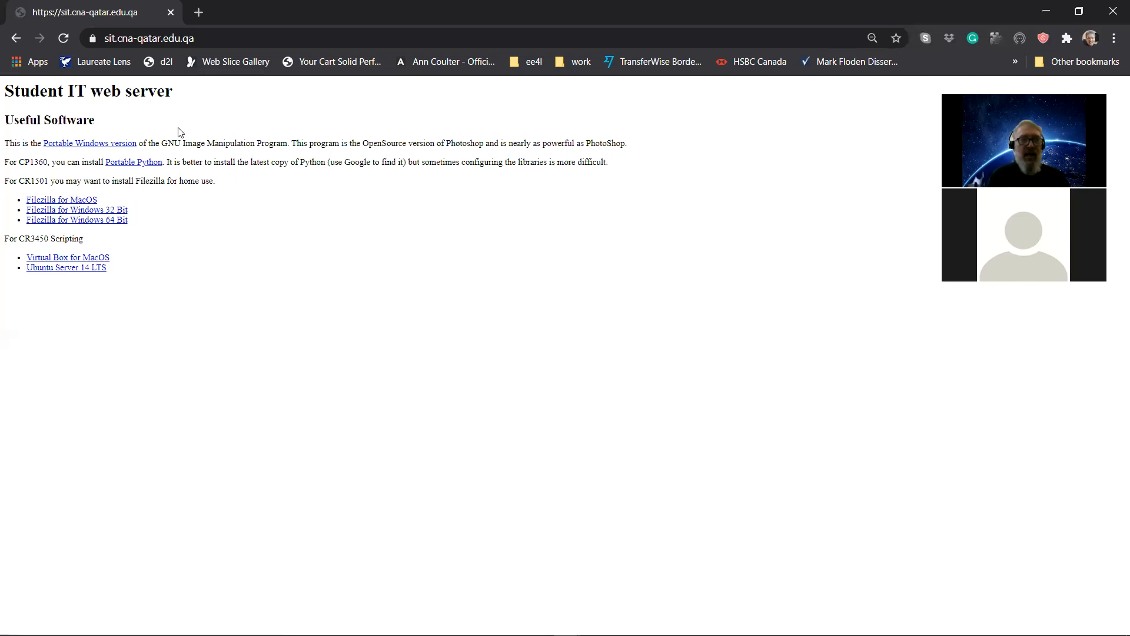
Step: Extend the server address with /~ and the account's username to open that personal web directory
left_click(229, 37)
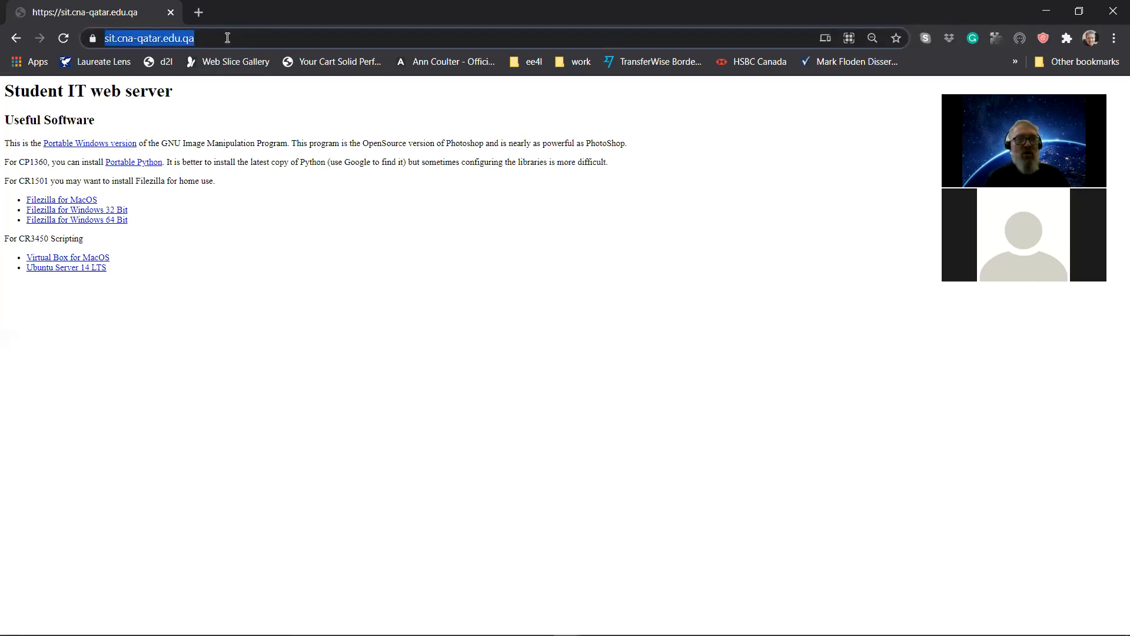
left_click(227, 37)
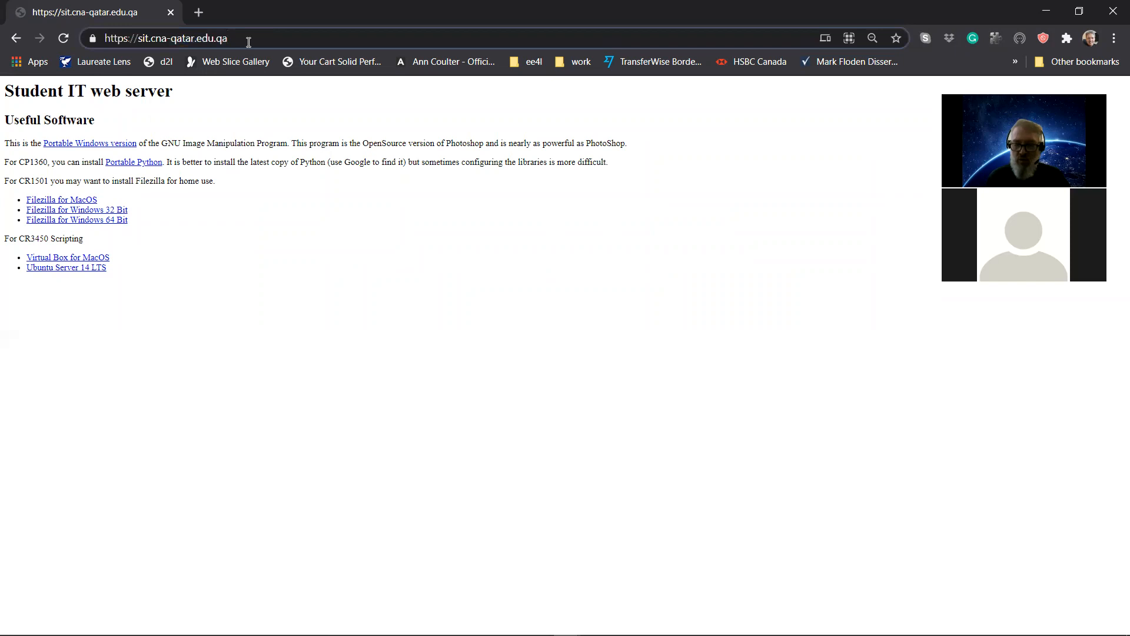
type("/~")
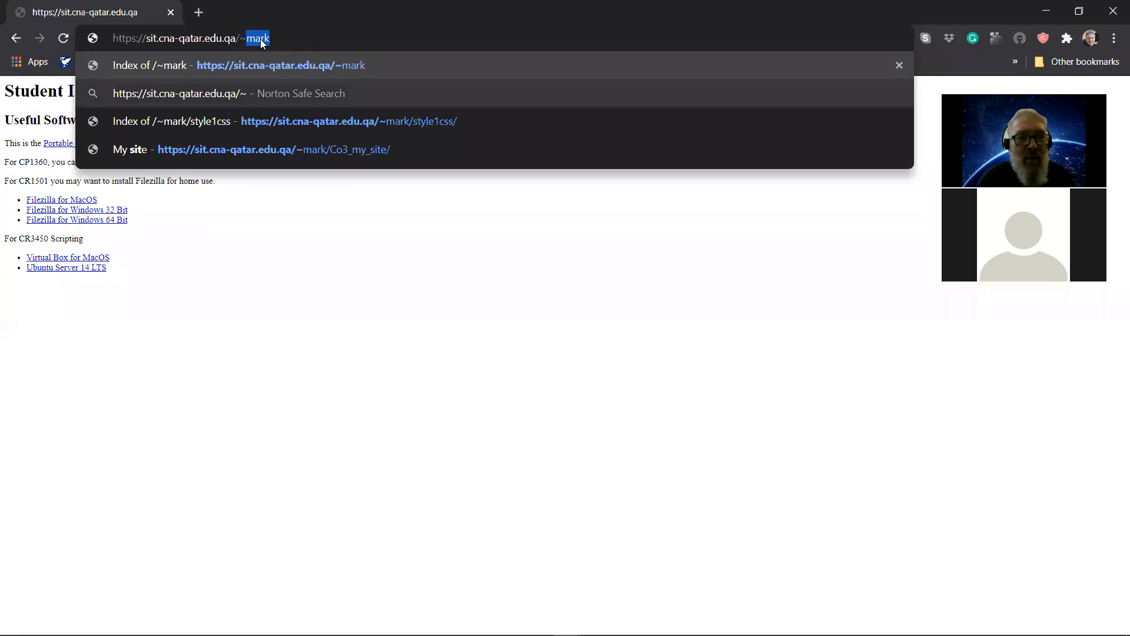
key("Return")
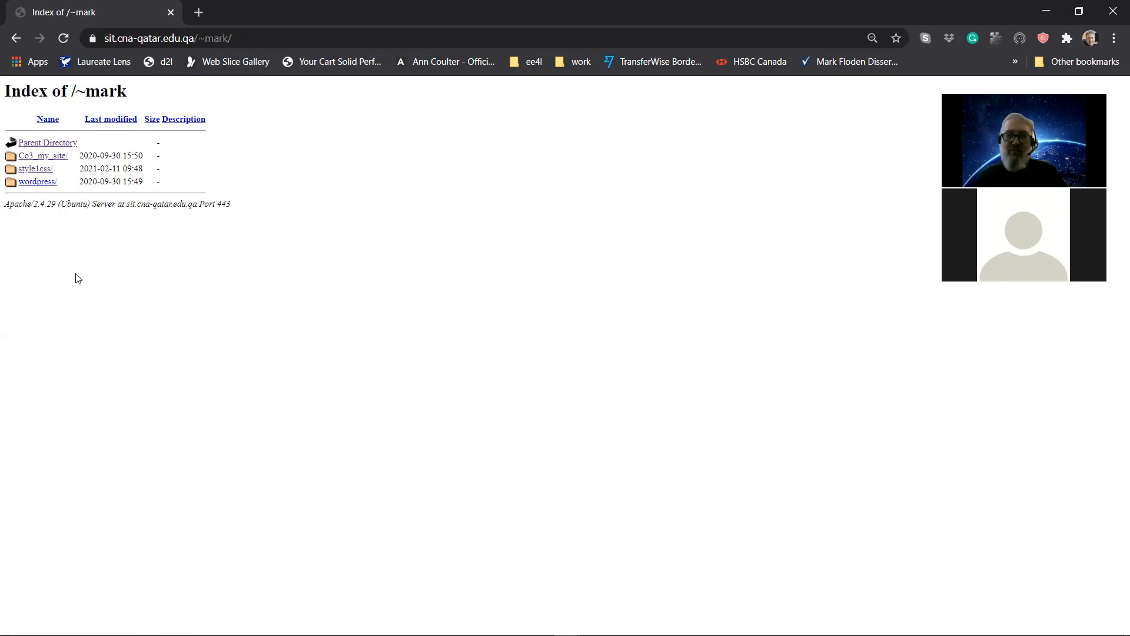
Step: Open the Co3_my_site folder and look through its home, courses and hobbies pages
left_click(39, 157)
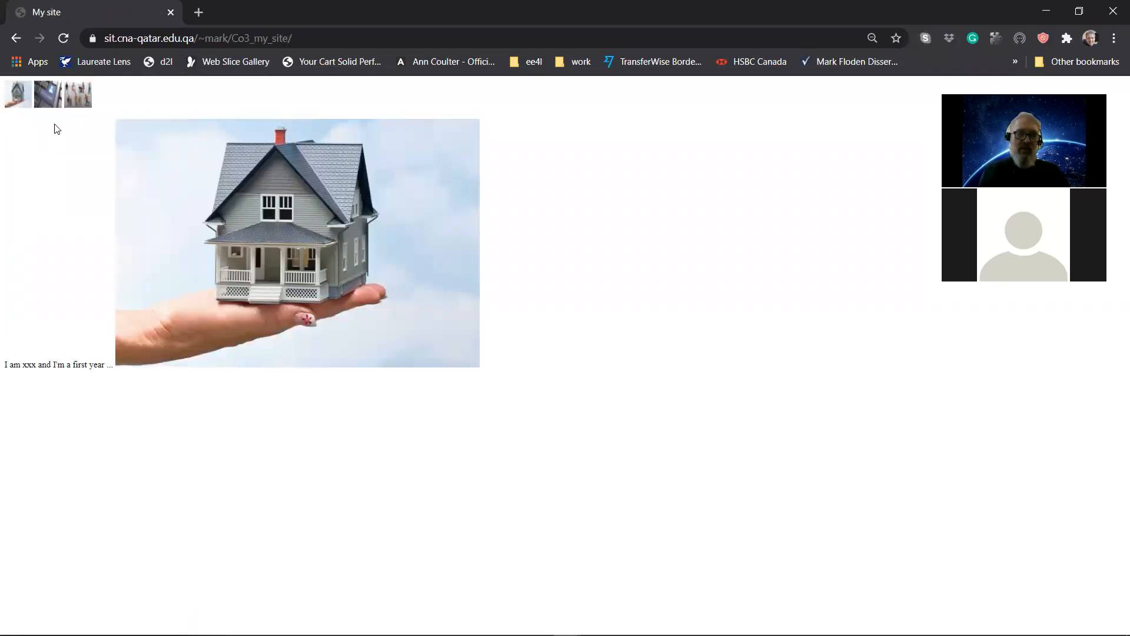
left_click(53, 94)
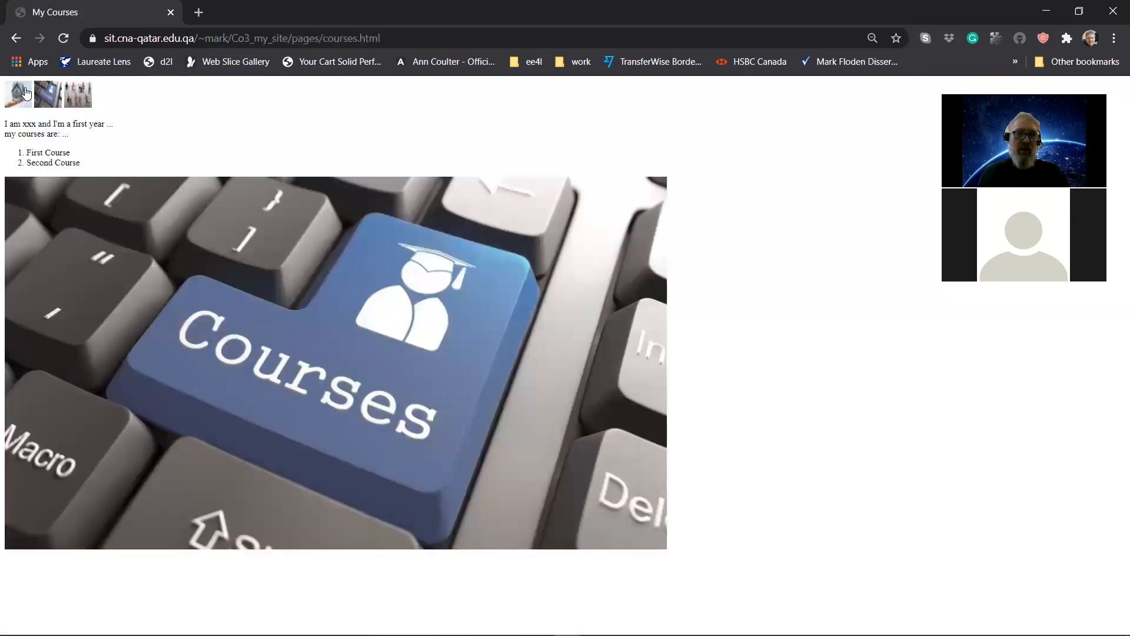
left_click(24, 94)
left_click(76, 97)
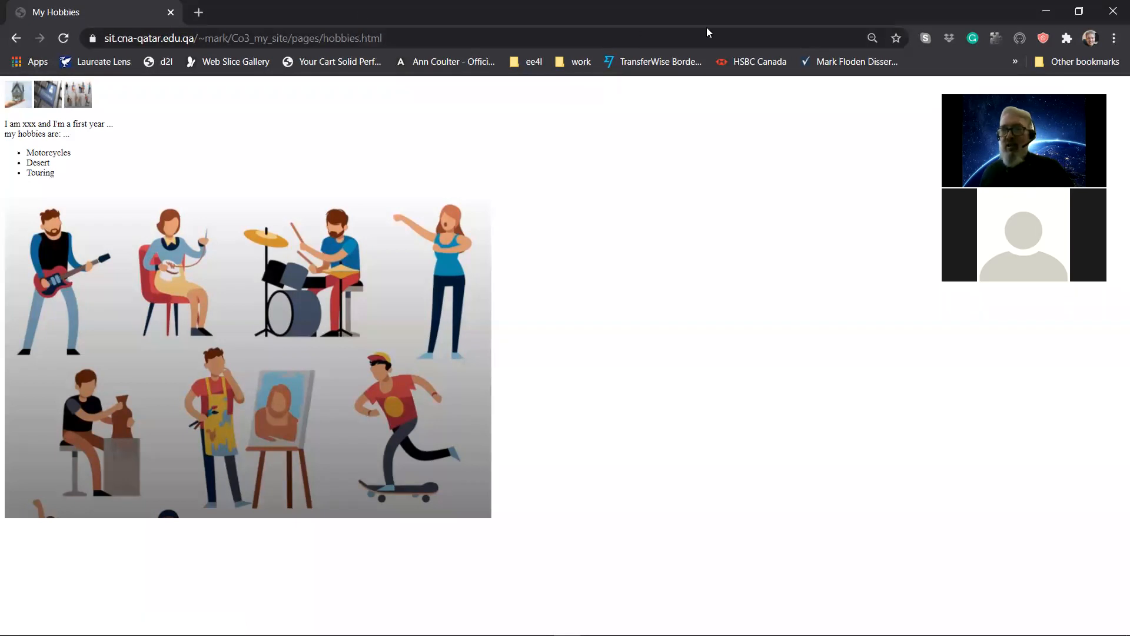
Step: Restore and move the hobbies page window aside, and place a new Chrome window beside it
left_click(1079, 12)
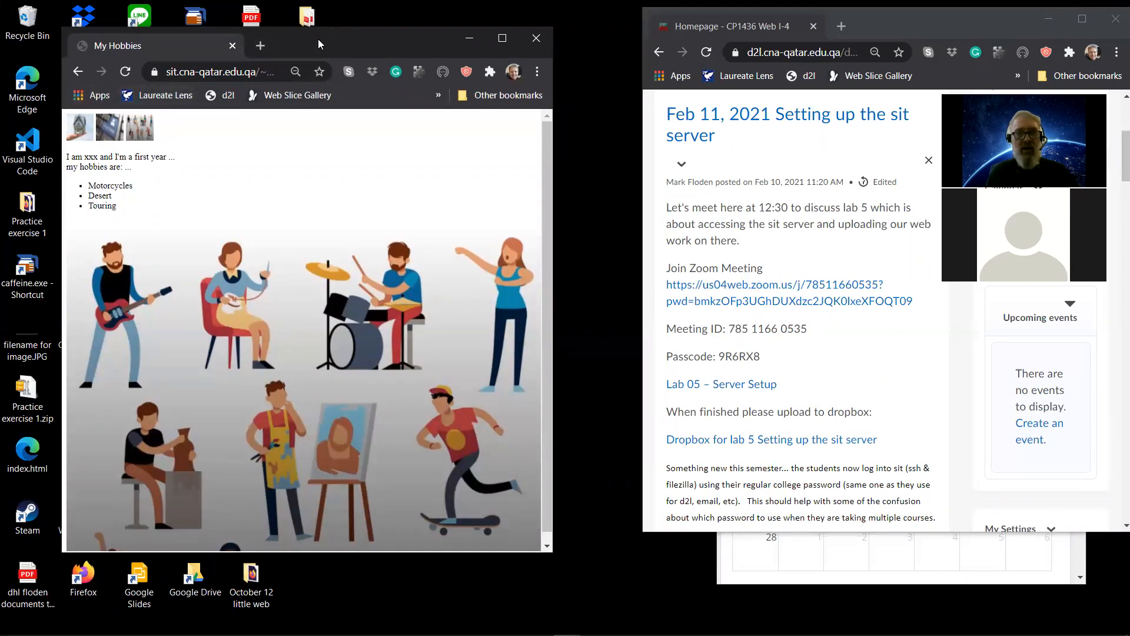
left_click_drag(317, 38, 826, 49)
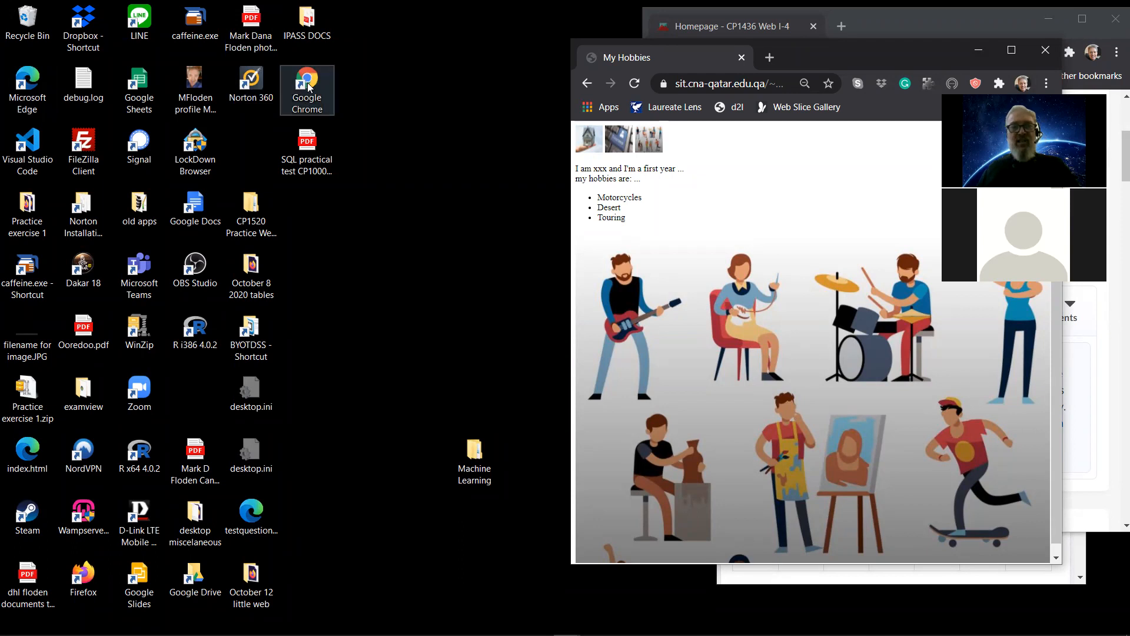
left_click(310, 85)
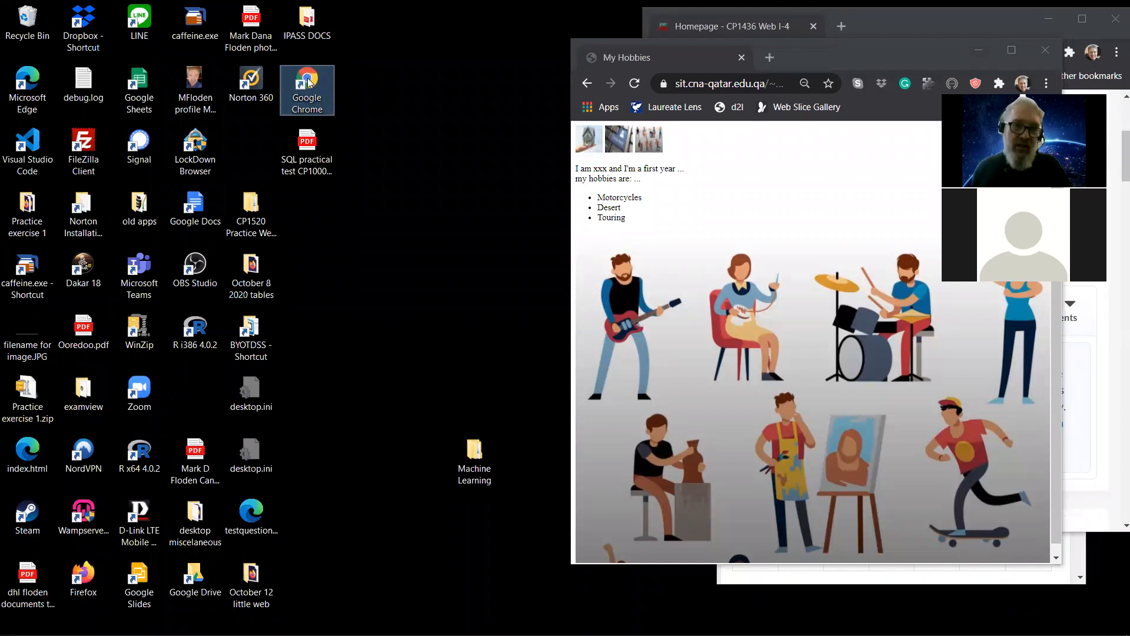
right_click(307, 80)
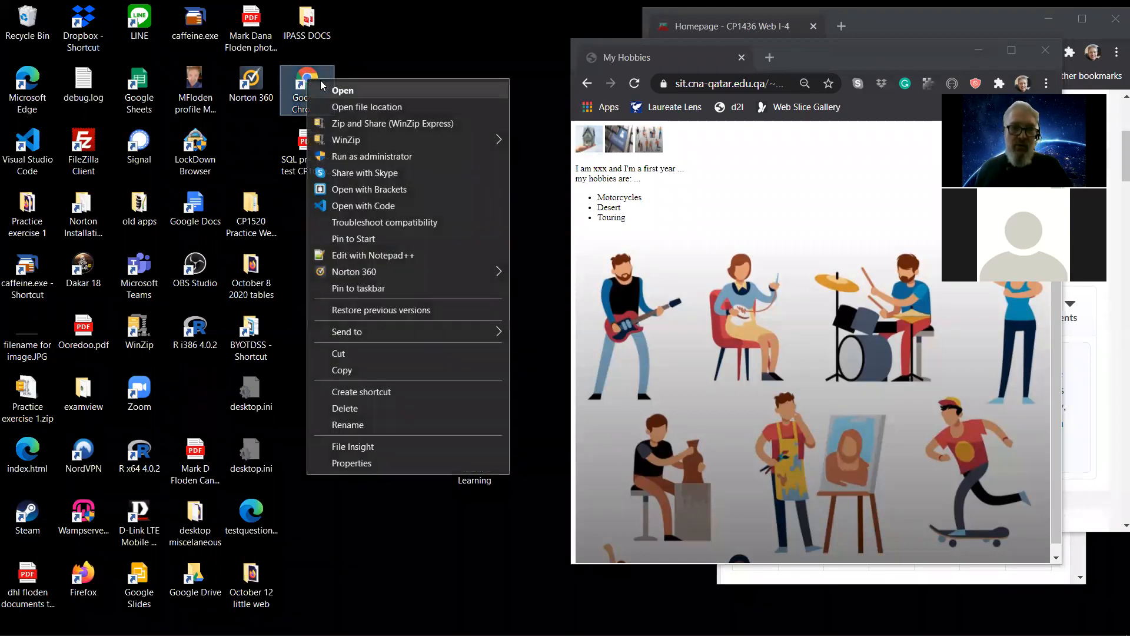
left_click(326, 91)
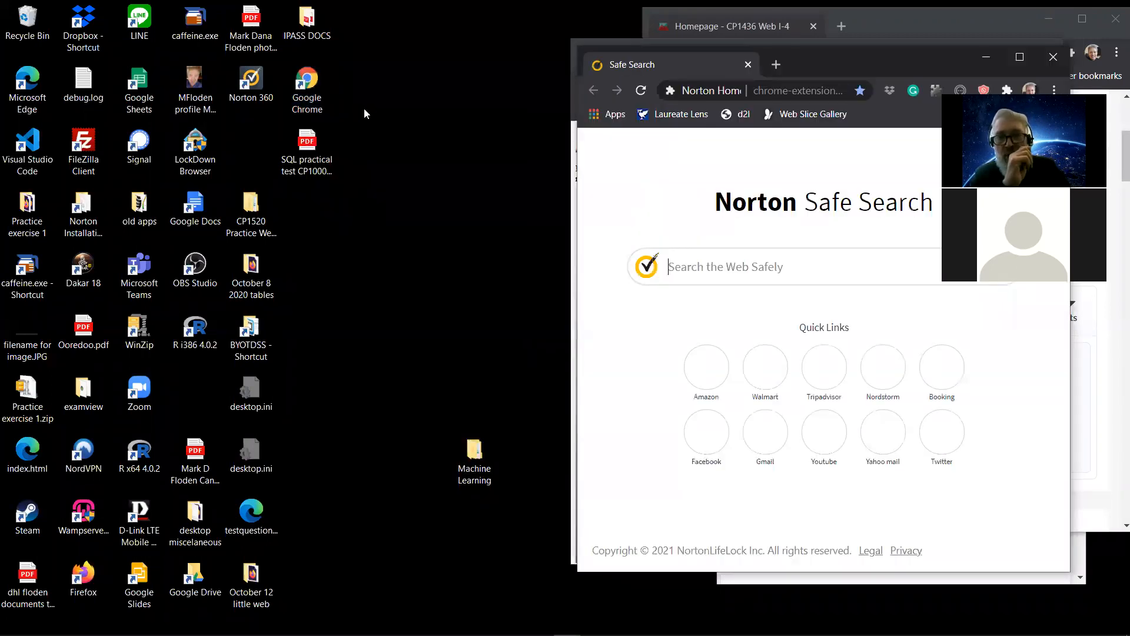
left_click_drag(709, 64, 343, 49)
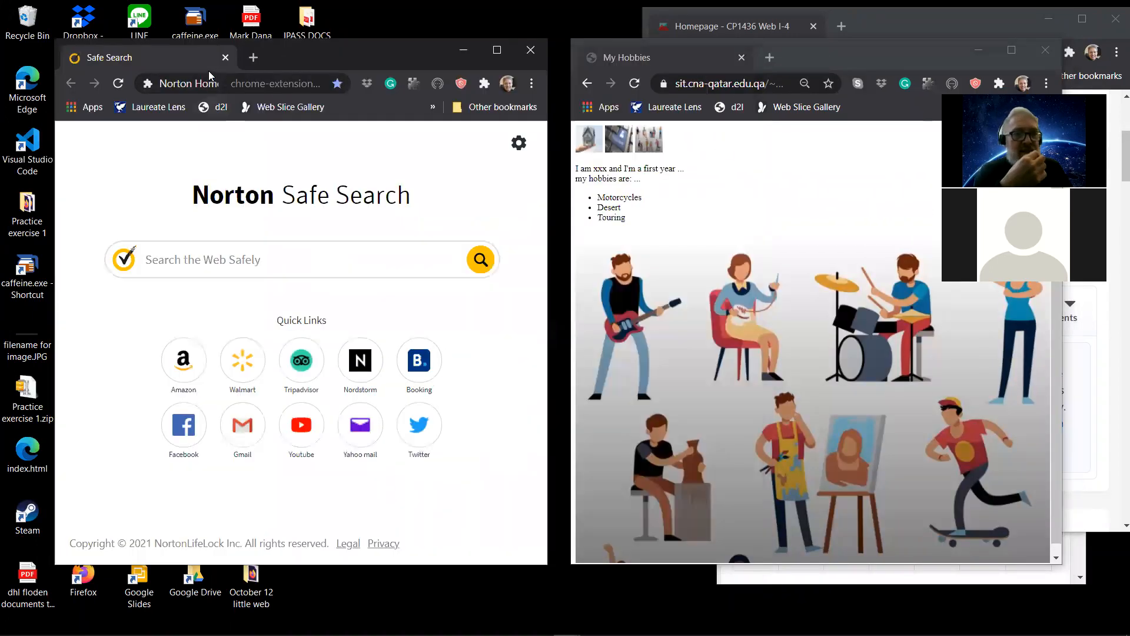
Step: Search the web for filezilla with Norton Safe Search
left_click(208, 86)
left_click(250, 87)
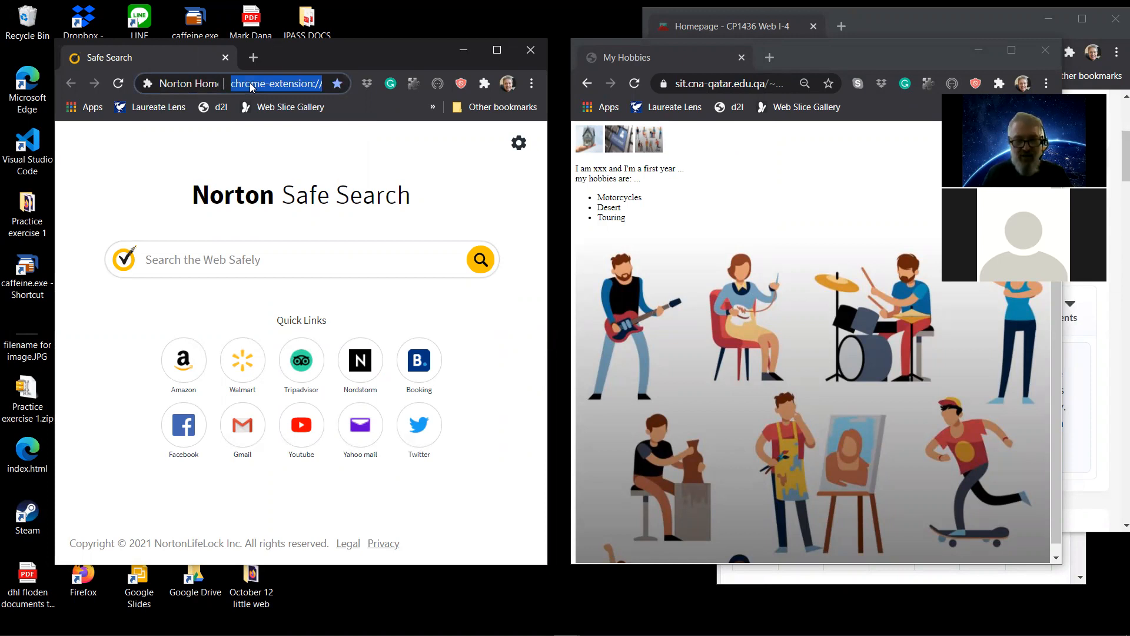
left_click(192, 265)
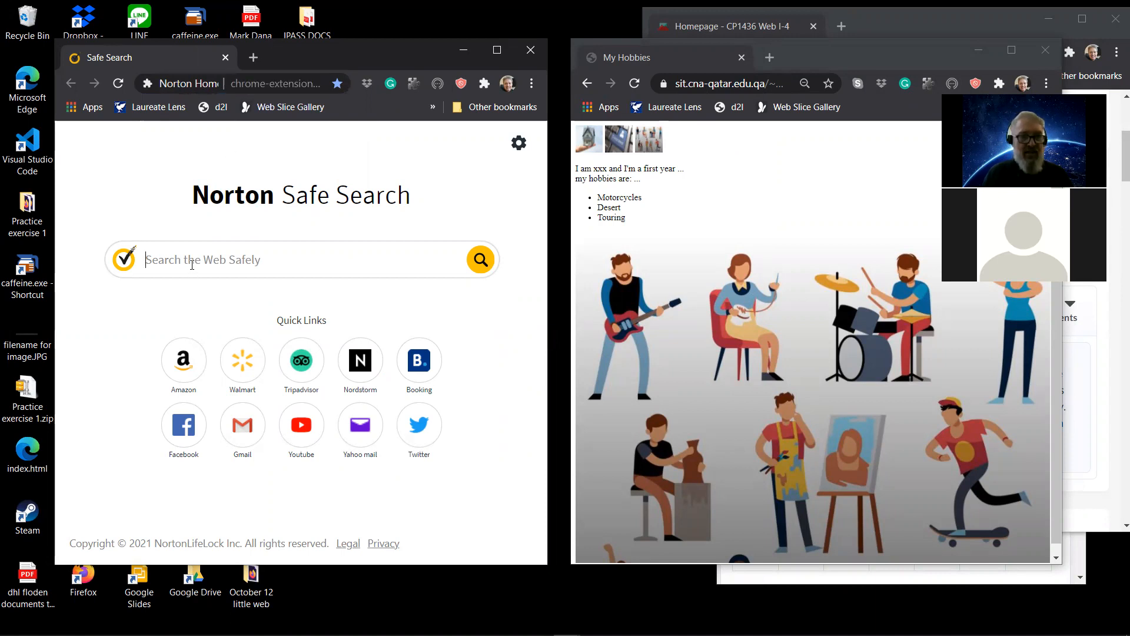
type("filezilla")
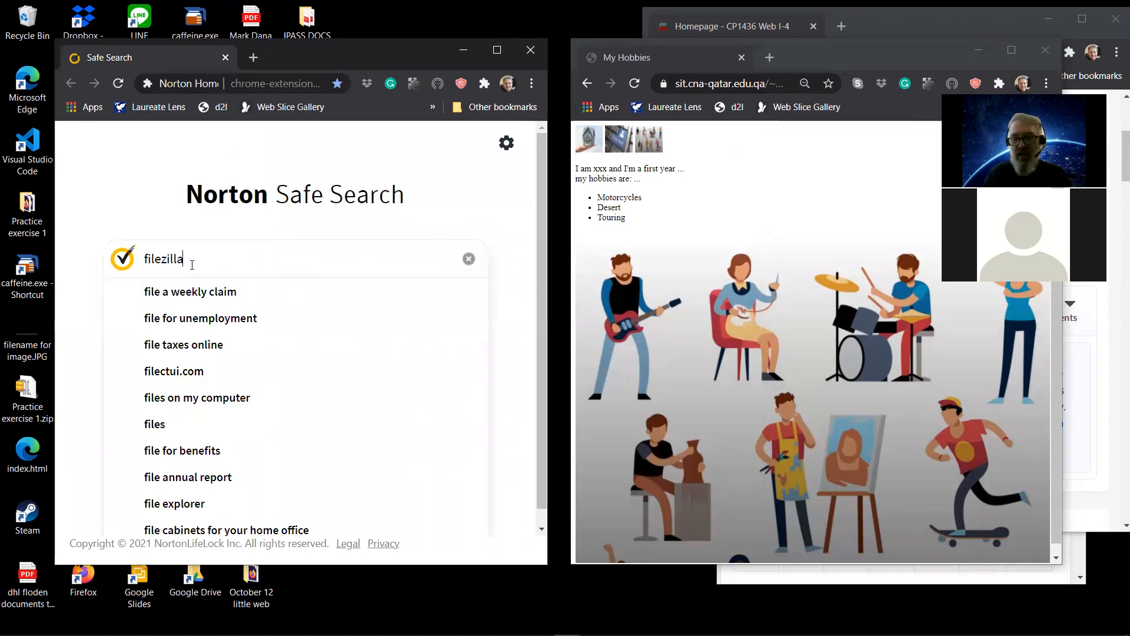
key("Return")
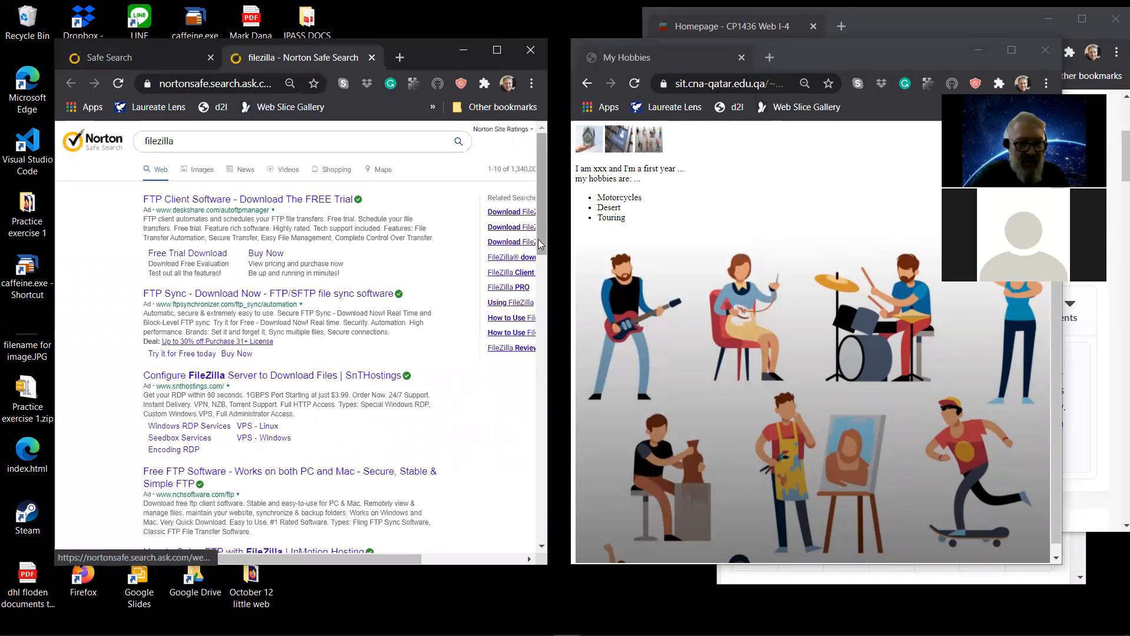
Step: Open the FileZilla project homepage from the web results and view its quick download links
left_click_drag(542, 243, 531, 338)
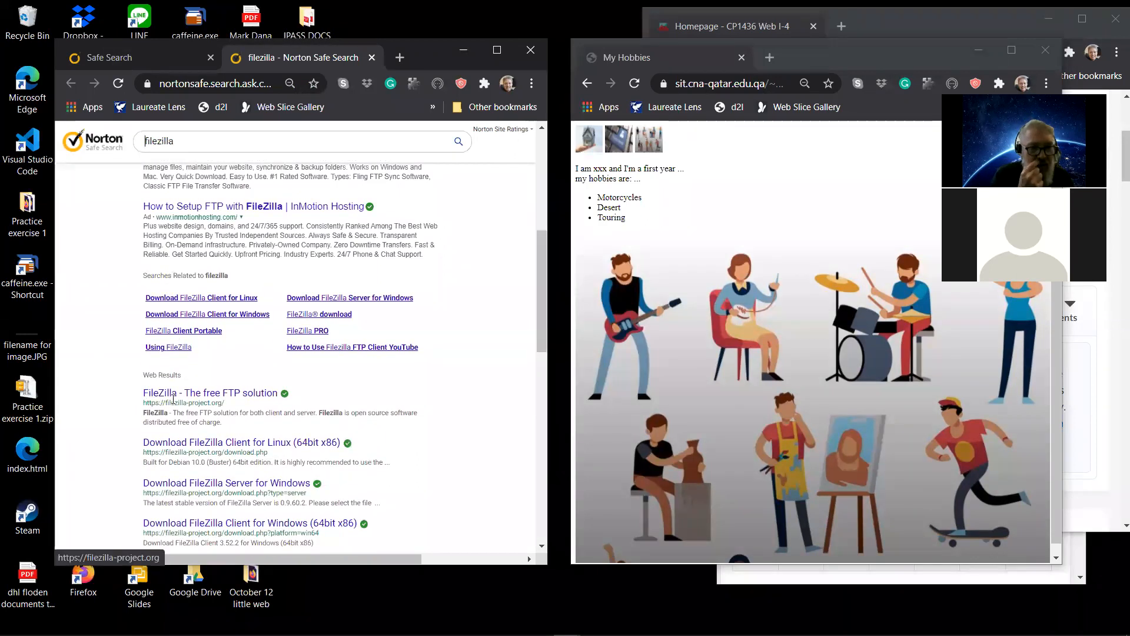
left_click(196, 393)
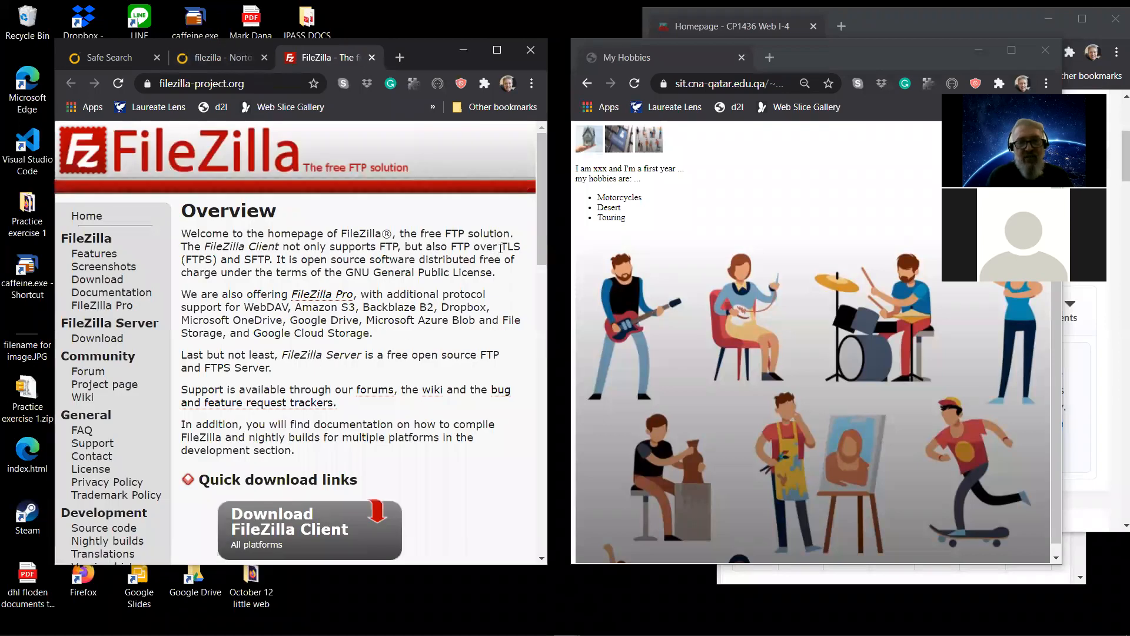
left_click_drag(540, 241, 542, 274)
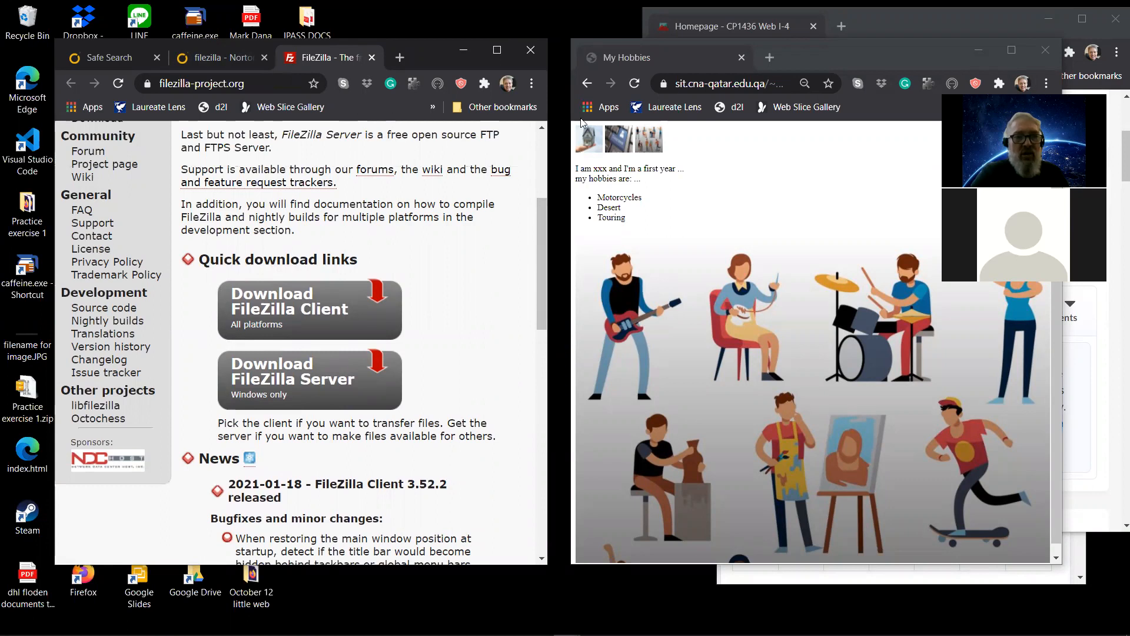
Step: Move the FileZilla web page off the desktop shortcuts and launch the FileZilla Client
left_click_drag(421, 45, 707, 102)
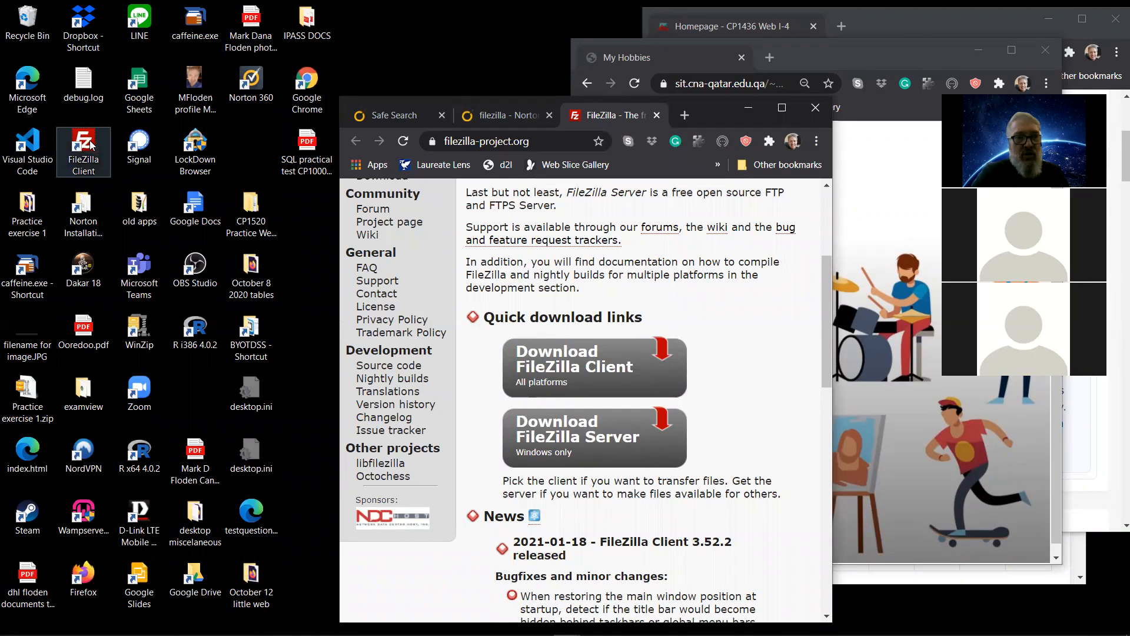
left_click(91, 144)
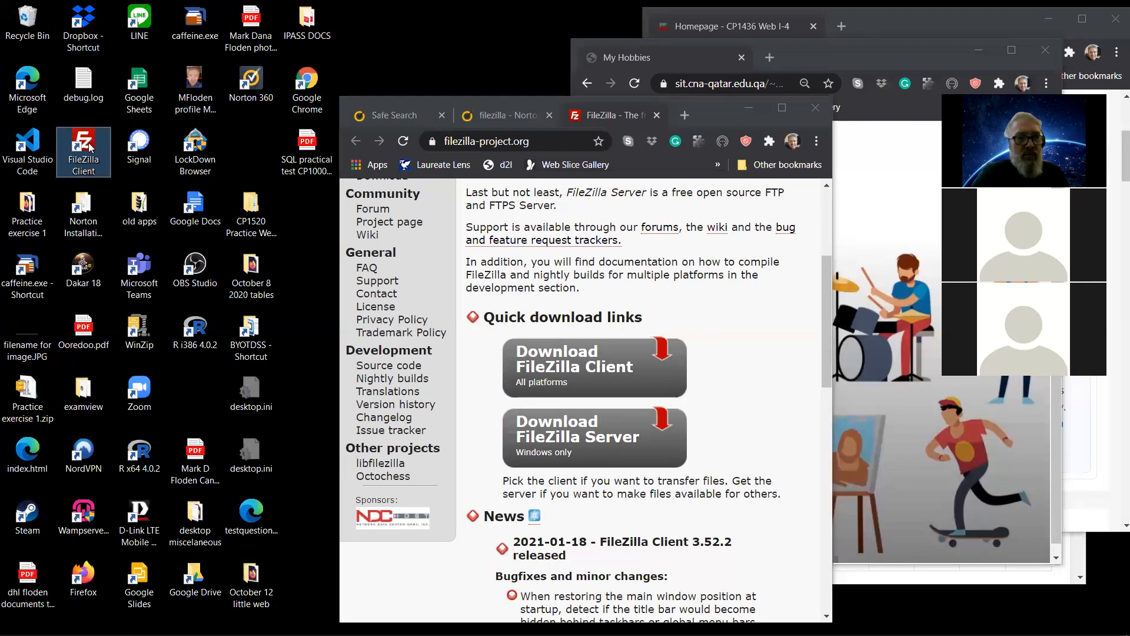
right_click(91, 147)
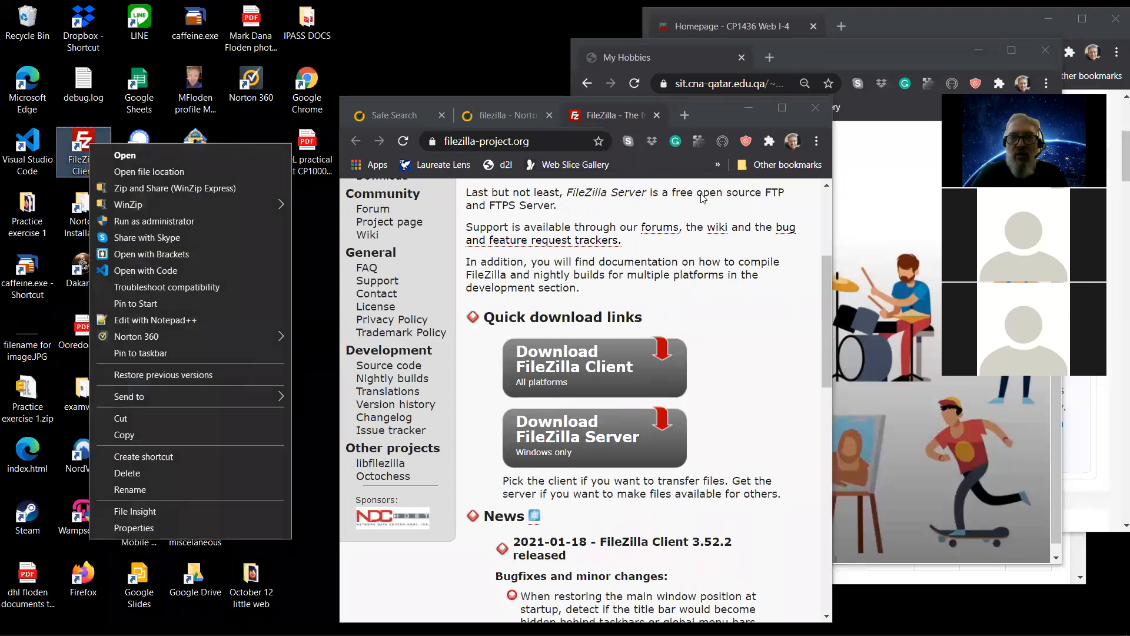
left_click(129, 156)
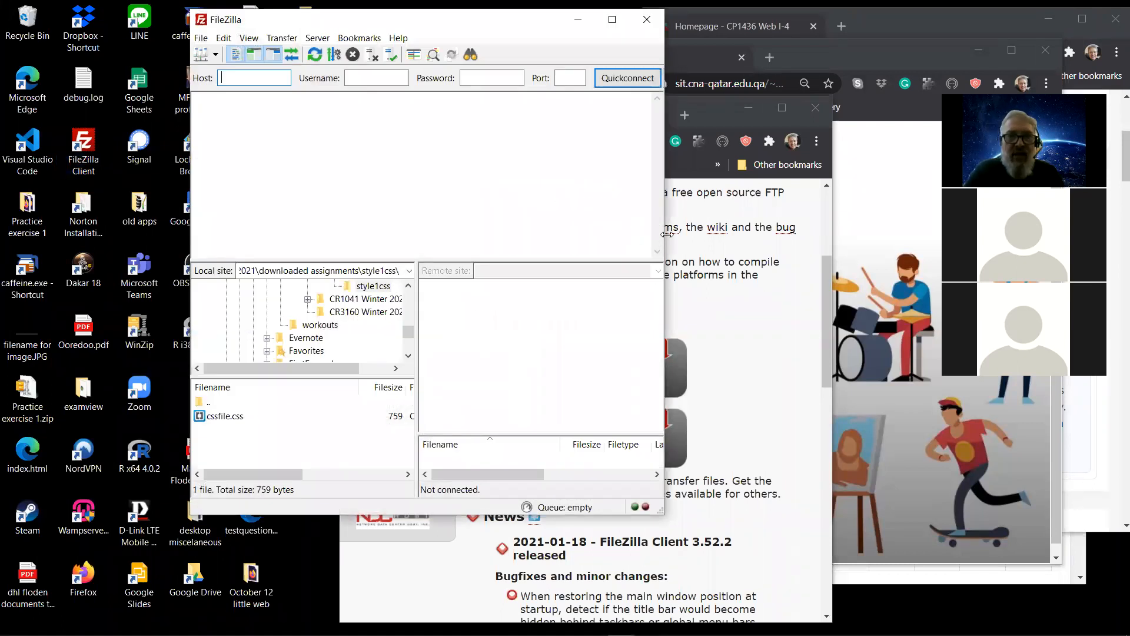
Step: Widen the FileZilla window and its local site pane, and view the folders higher in the local tree
left_click_drag(665, 234, 808, 204)
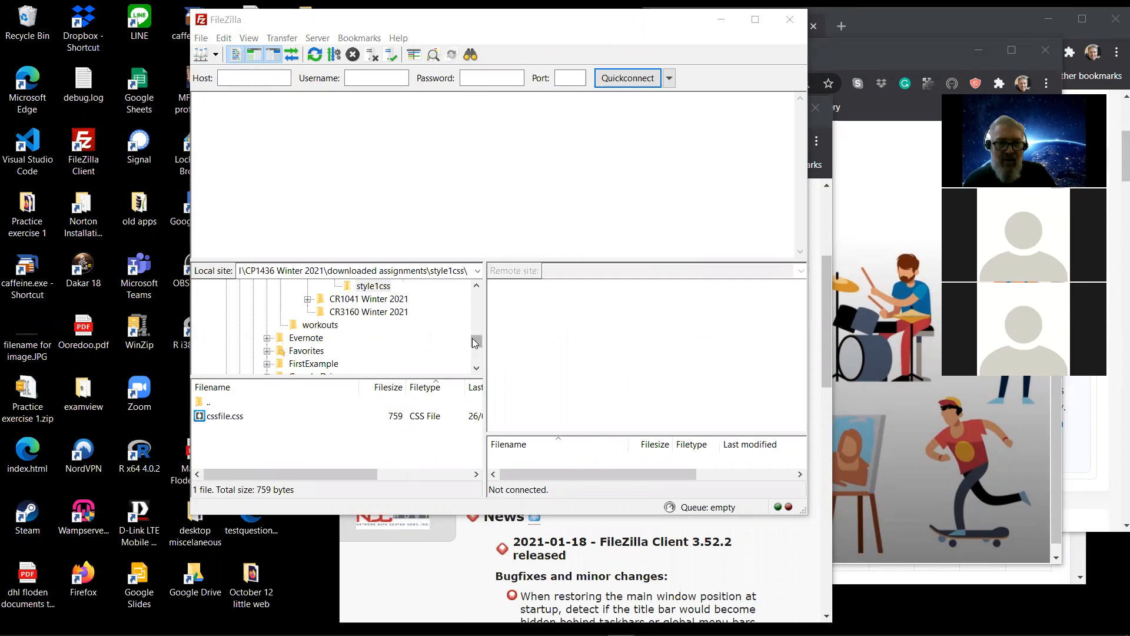
left_click_drag(483, 344, 530, 309)
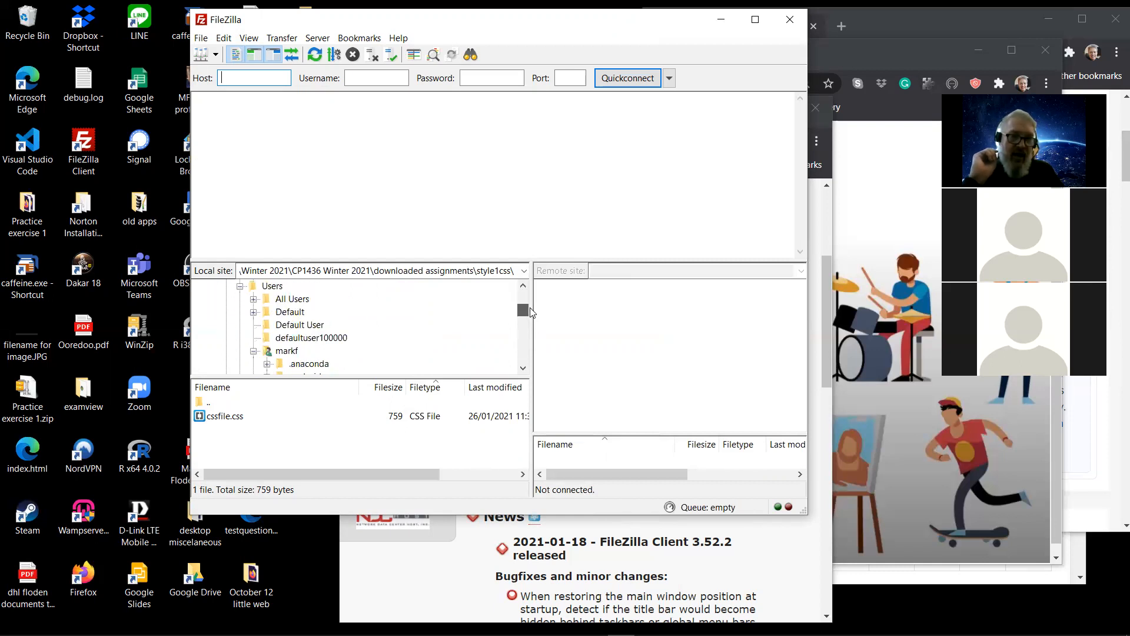
mouse_move(530, 308)
left_mouse_down()
mouse_move(530, 352)
mouse_move(528, 300)
left_mouse_up()
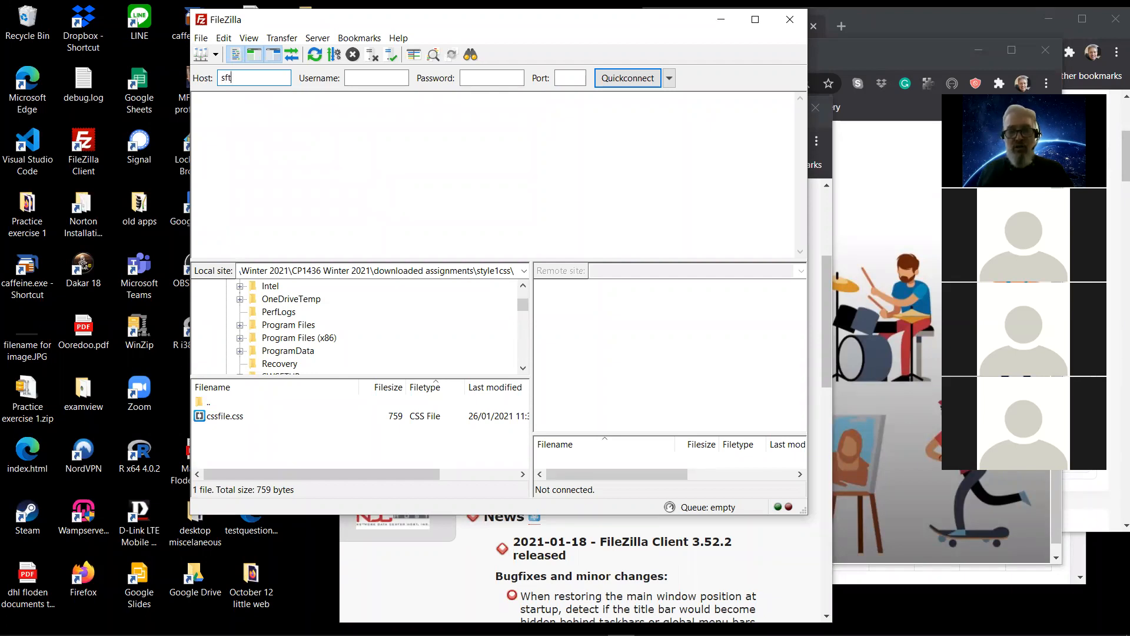
Step: Complete the connection host address as sftp://sit.cna-qatar.edu.qa
type(":")
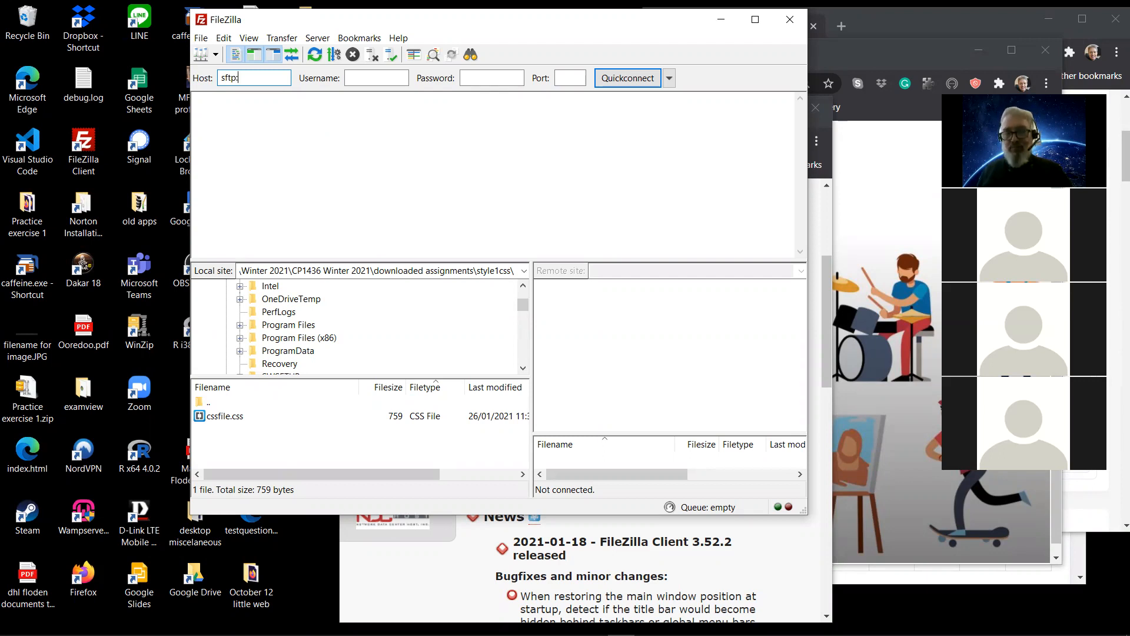
type("//")
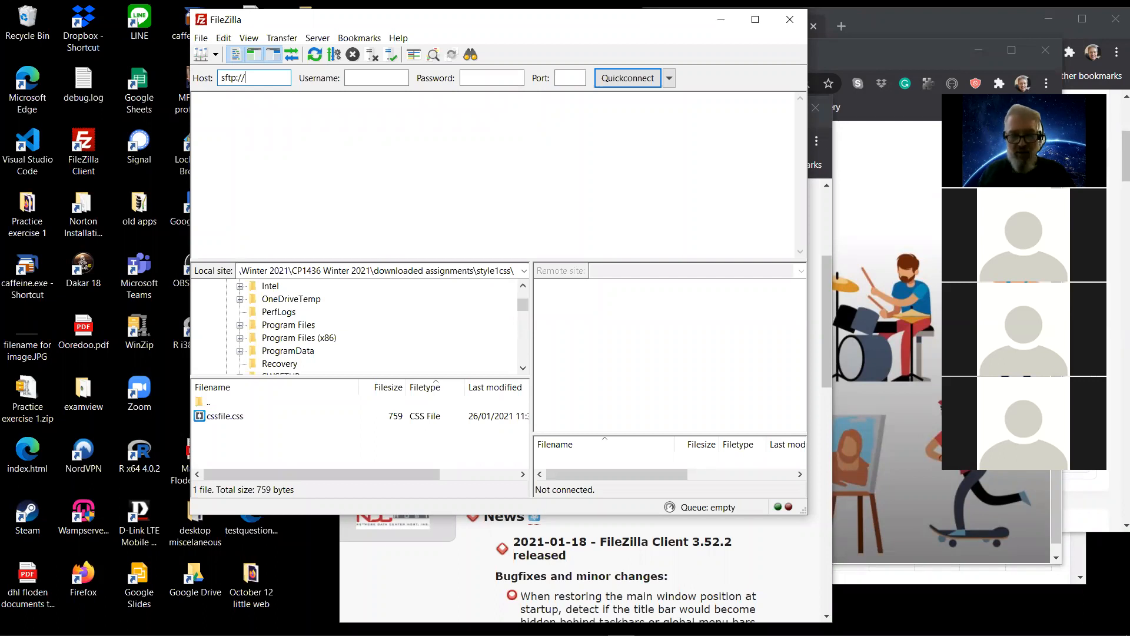
type("sit")
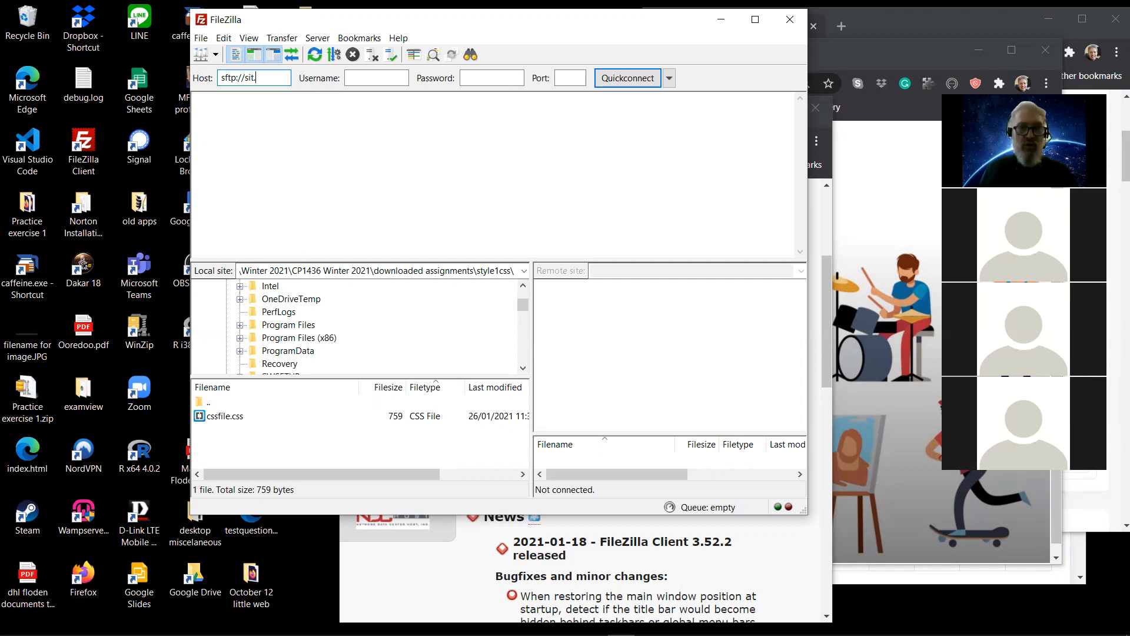
type("cna-")
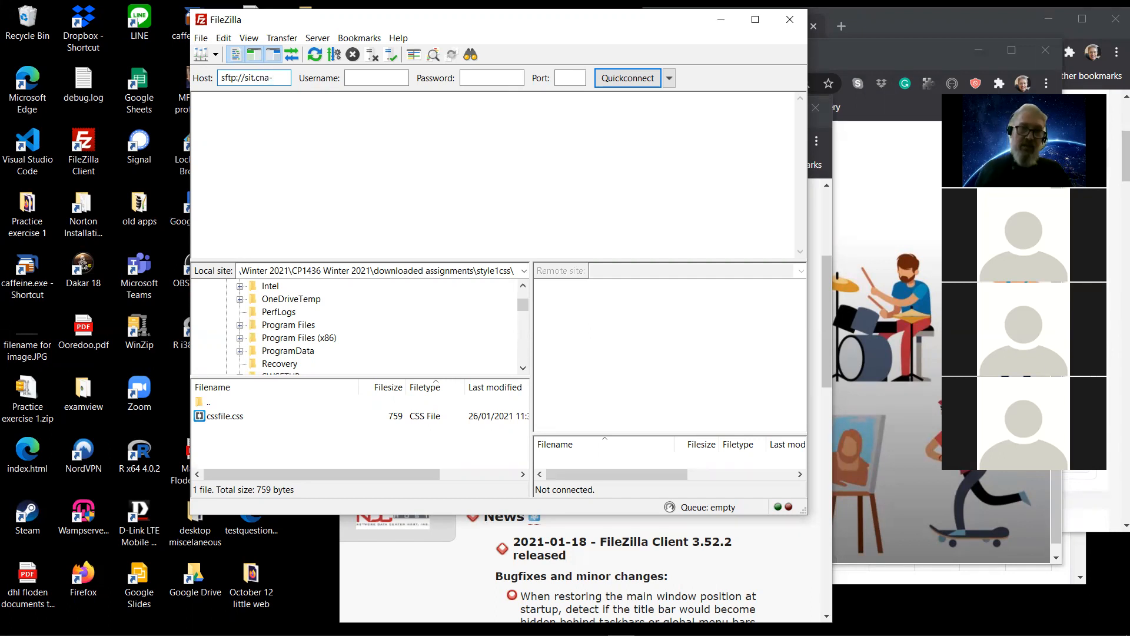
type("qat")
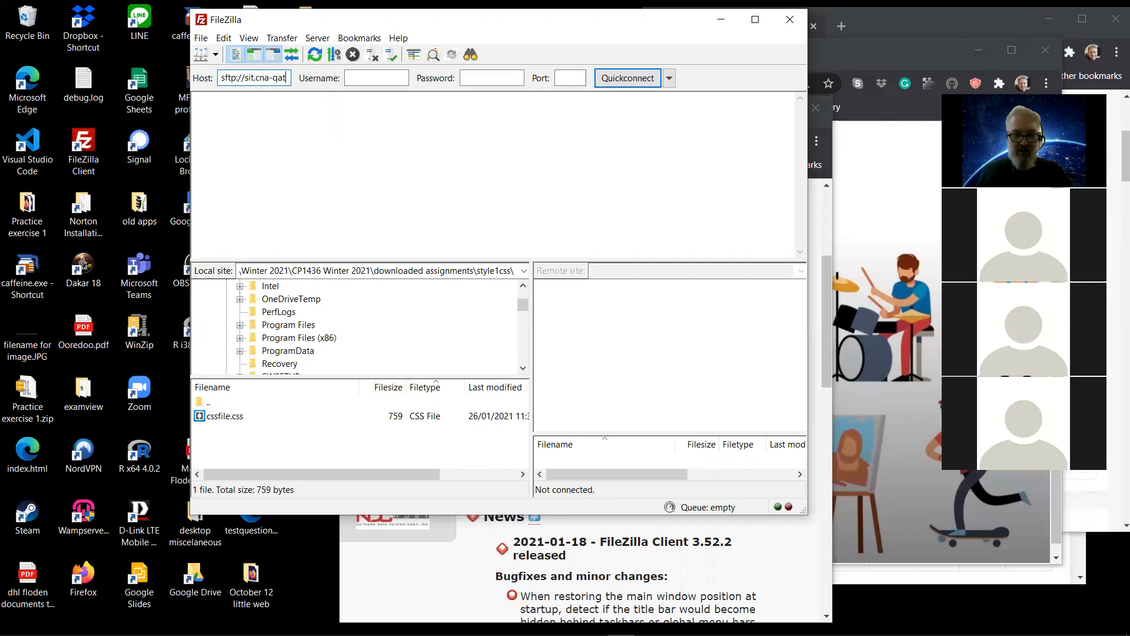
type("ar.edu.qa")
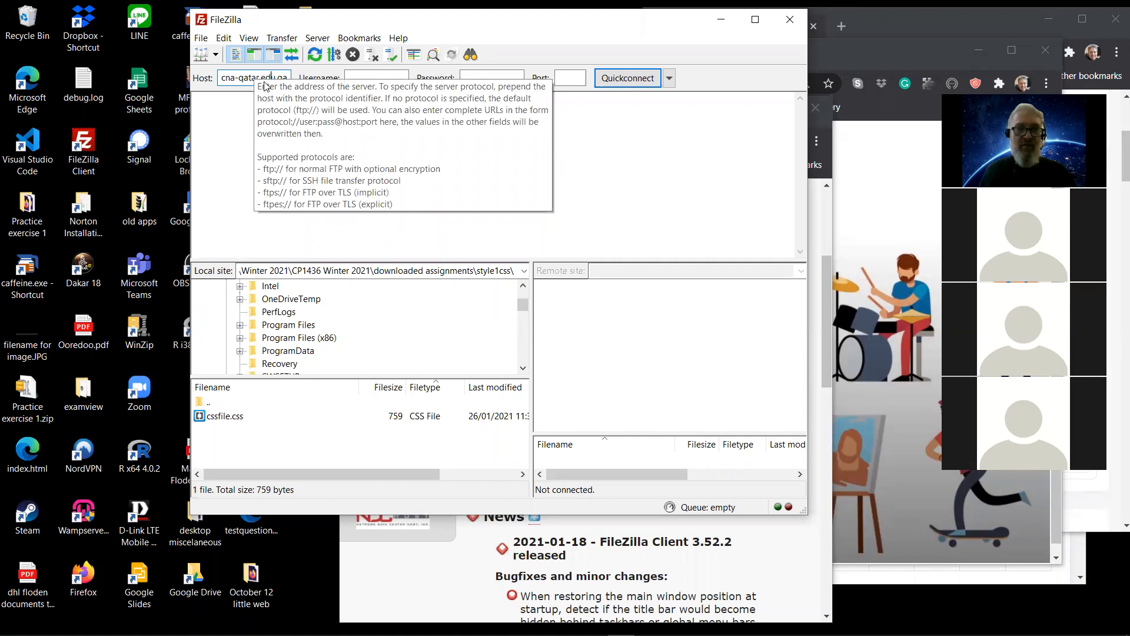
key("Home")
type("sftp://sit.")
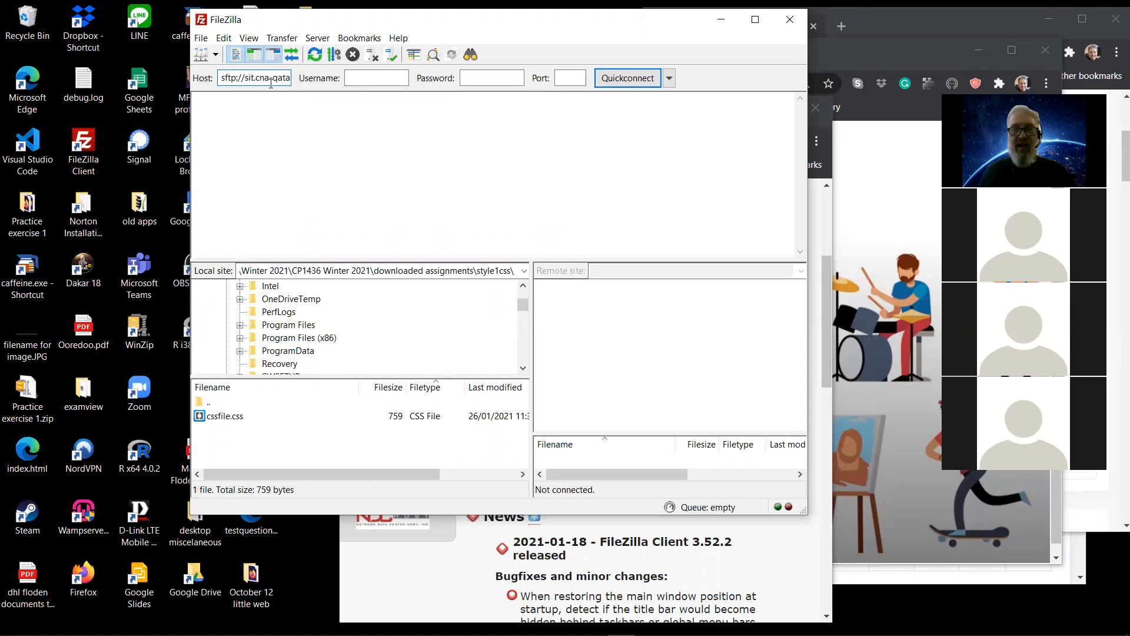
Step: Enter the account username and the account password for the server connection
left_click(359, 79)
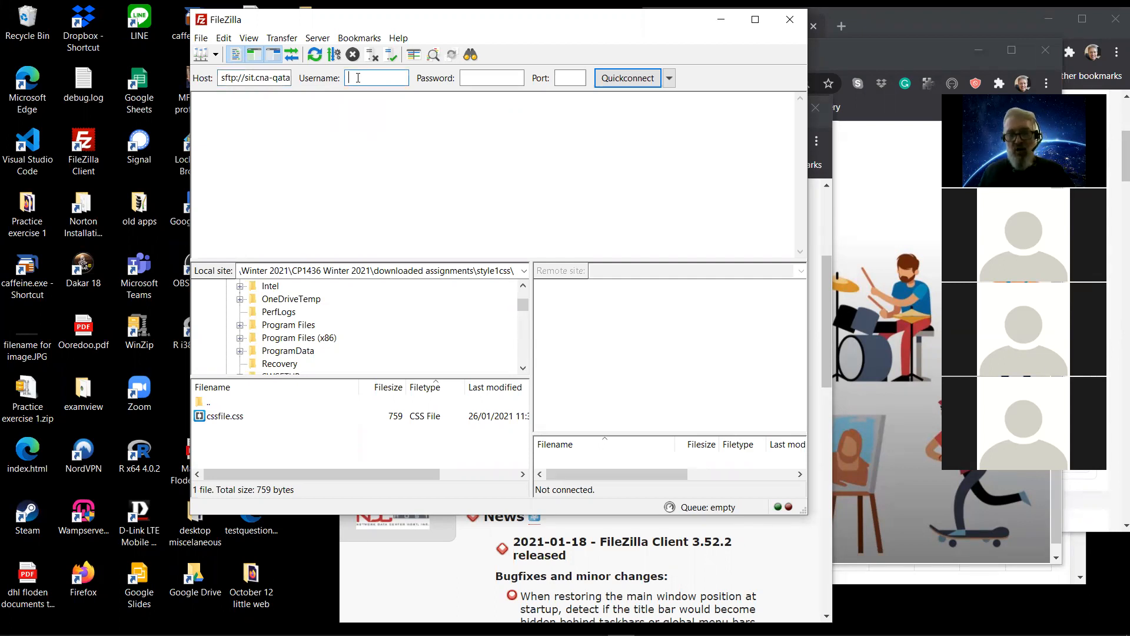
type("600")
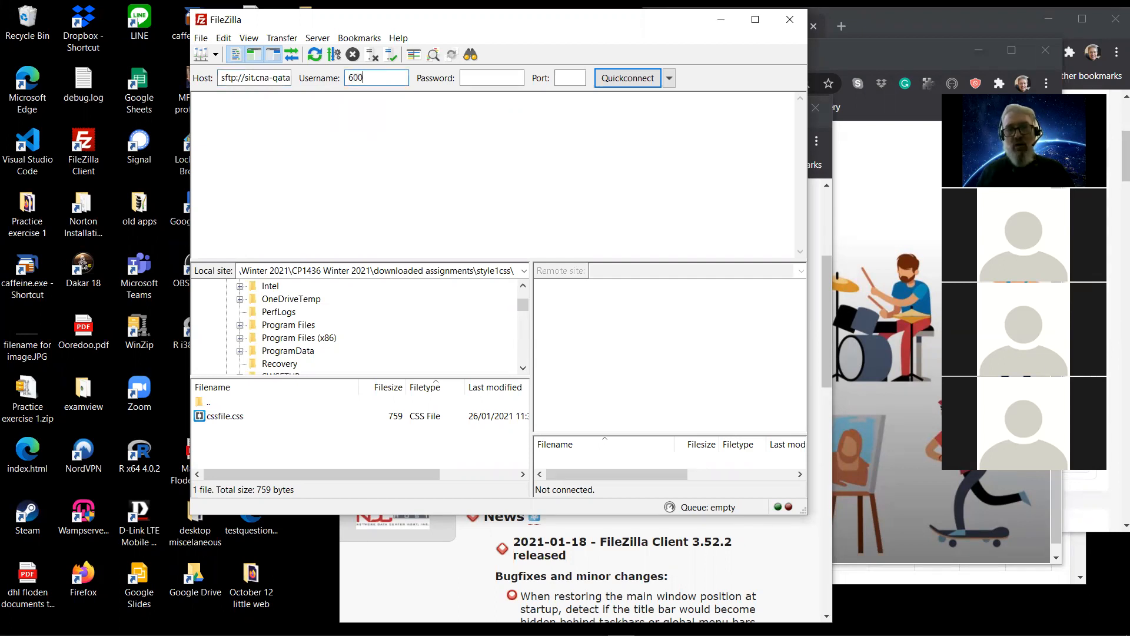
key("BackSpace")
key("BackSpace")
key("BackSpace")
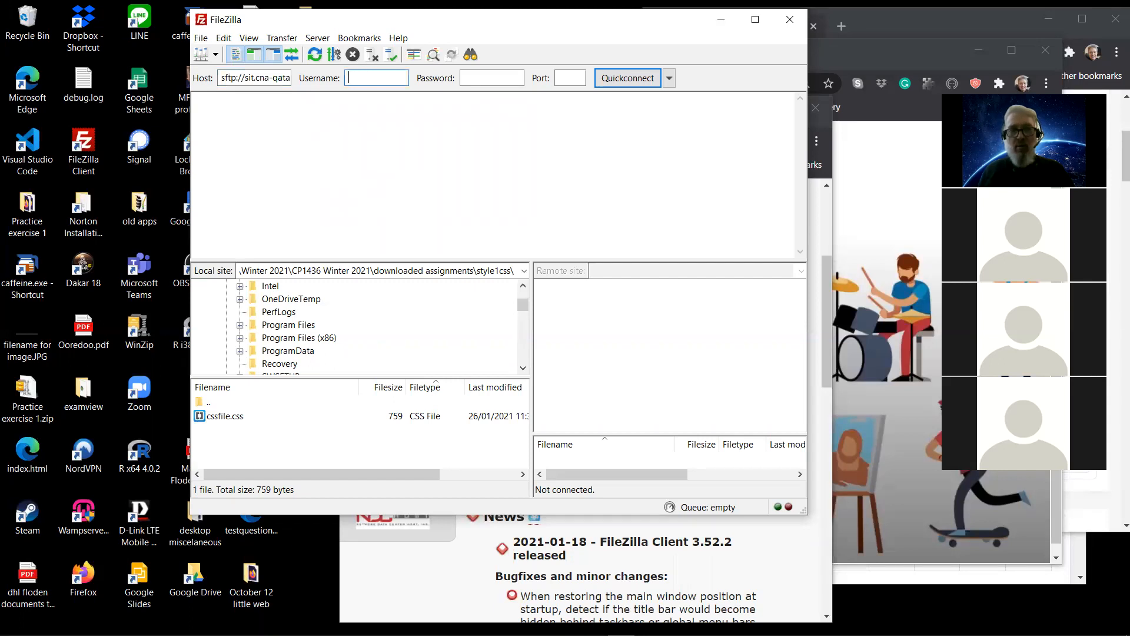
type("mark")
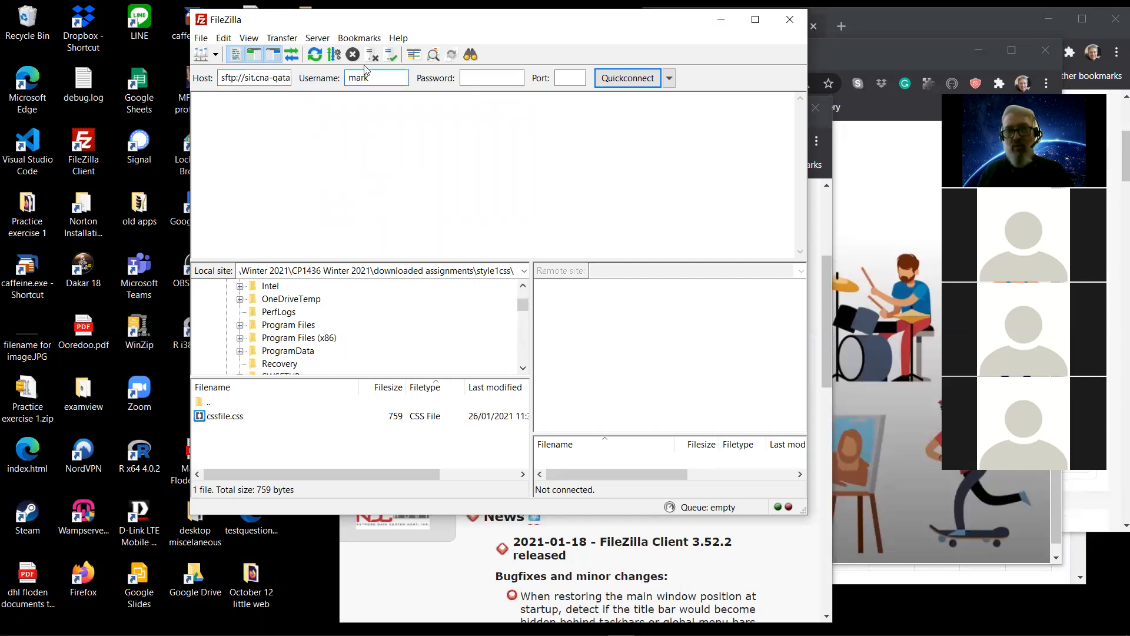
left_click(479, 73)
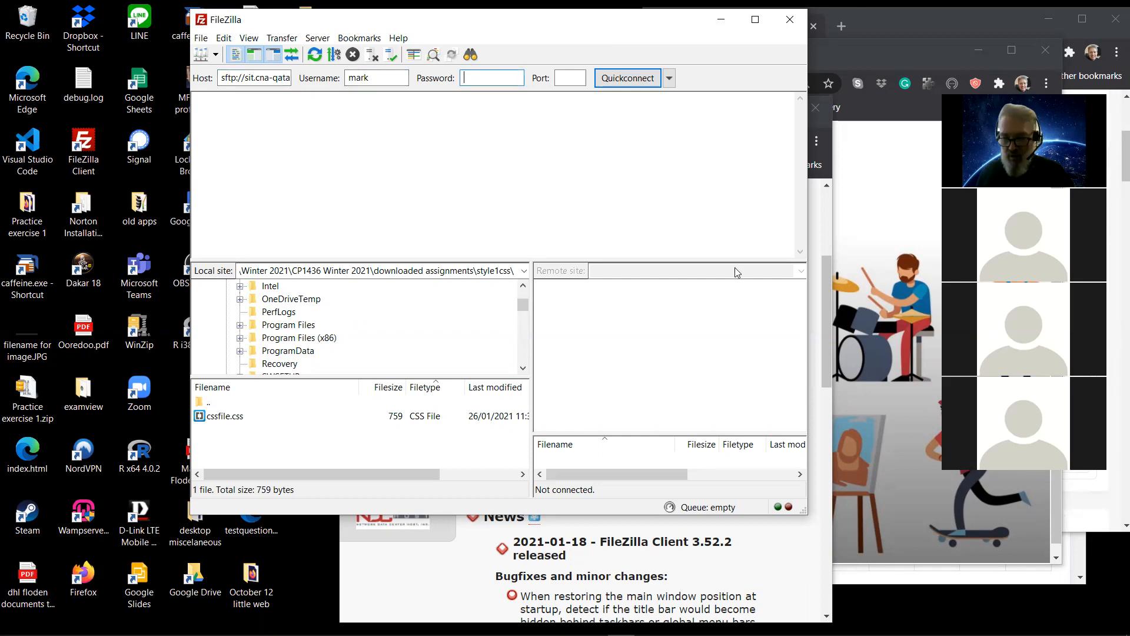
type("*****")
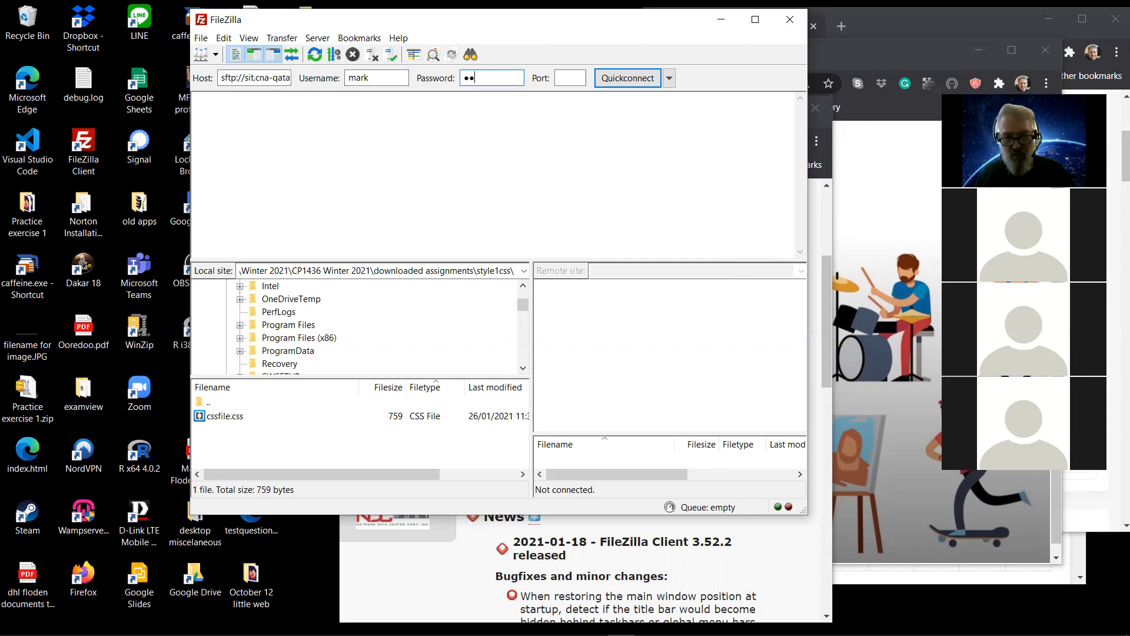
type("****")
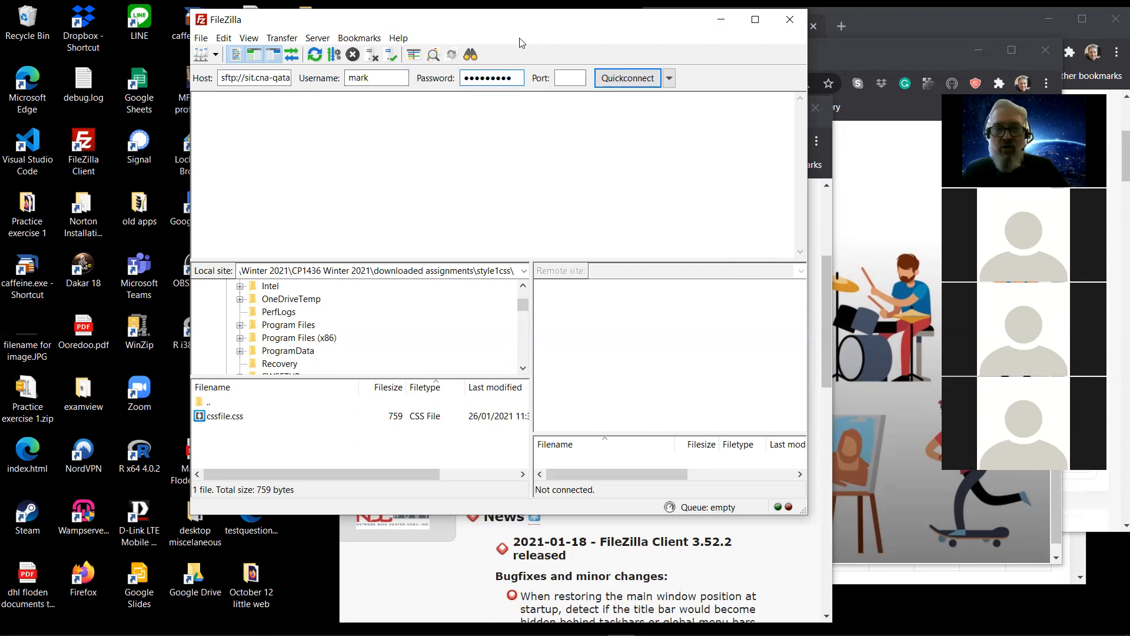
Step: Set the port to 2222, connect to the server, and accept its unknown host key without adding it to the cache
left_click(575, 79)
type("2222")
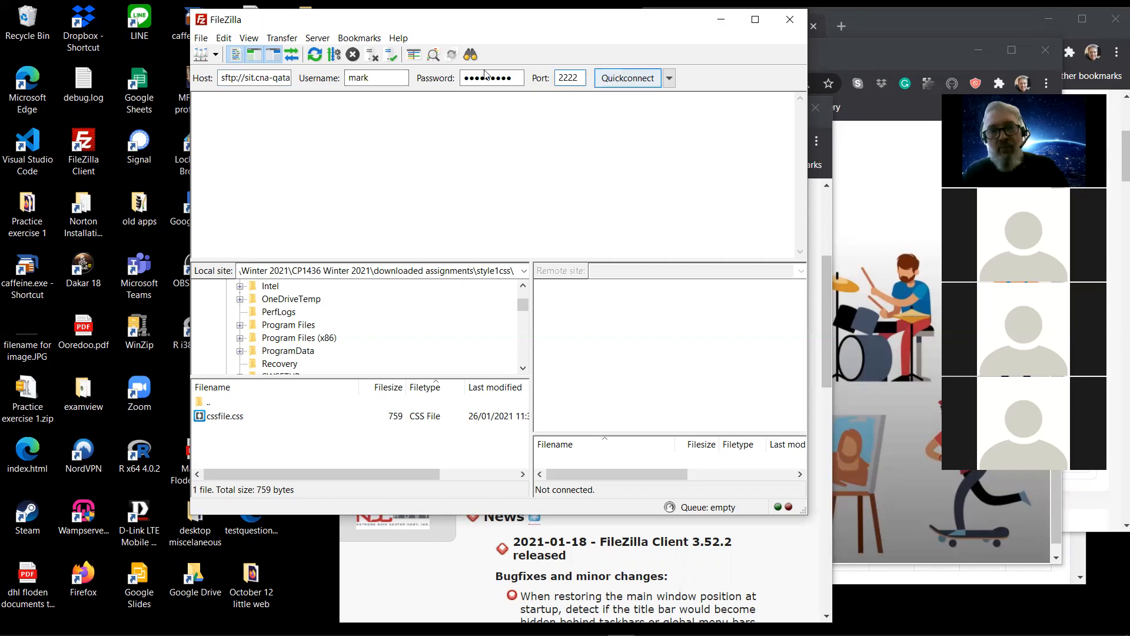
left_click(614, 84)
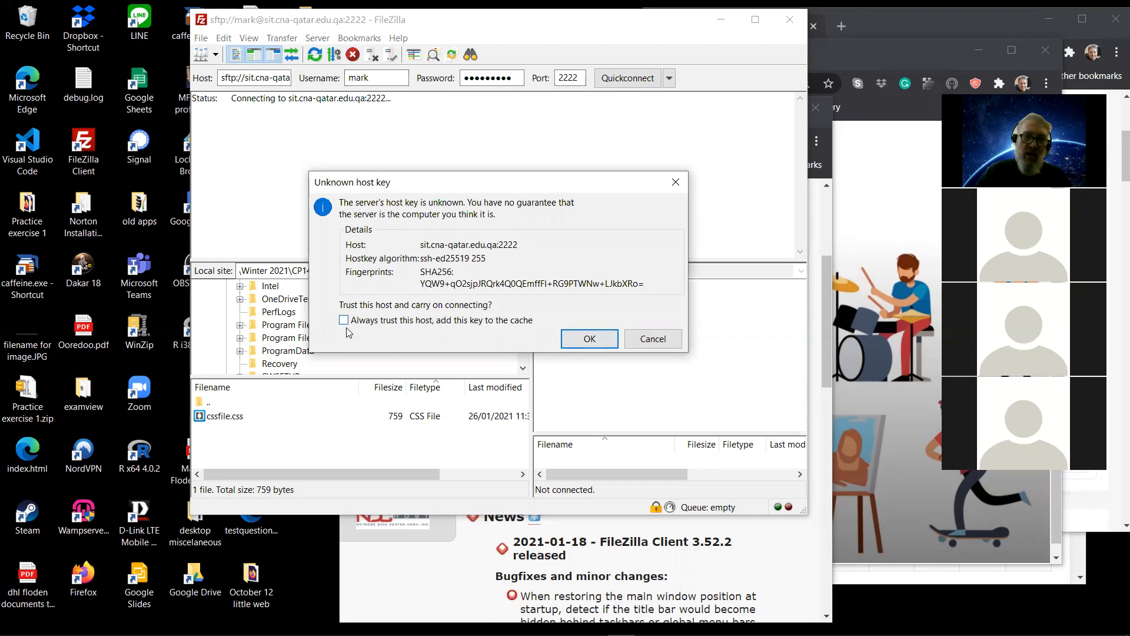
left_click(589, 338)
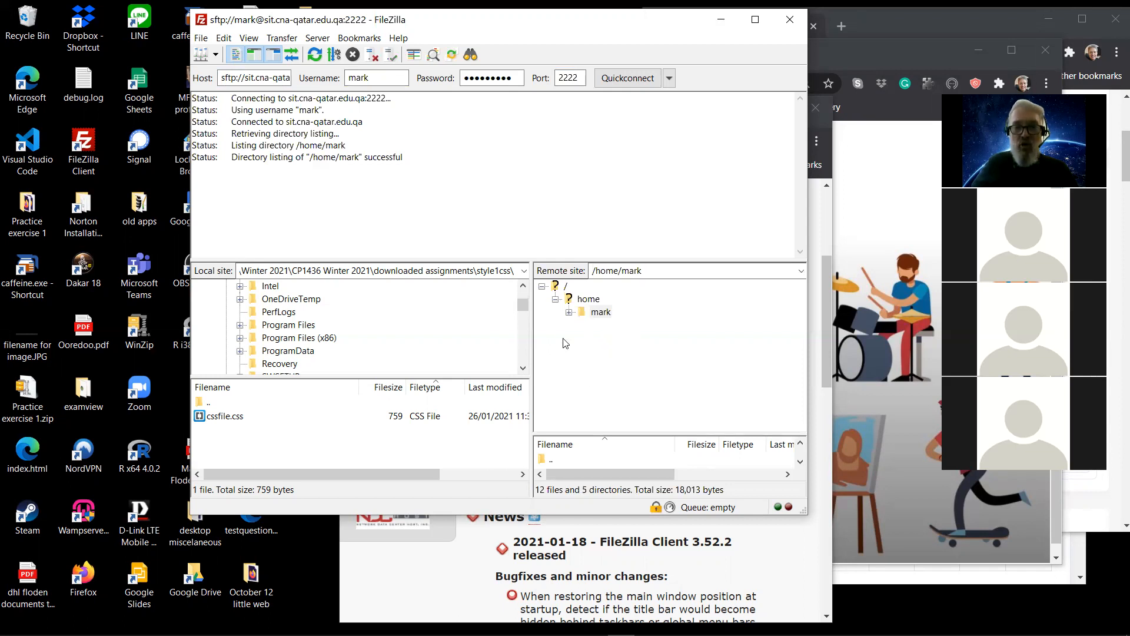
Step: Open the remote public_html/Co3_my_site folder and make the FileZilla window taller to show its file list
left_click(569, 313)
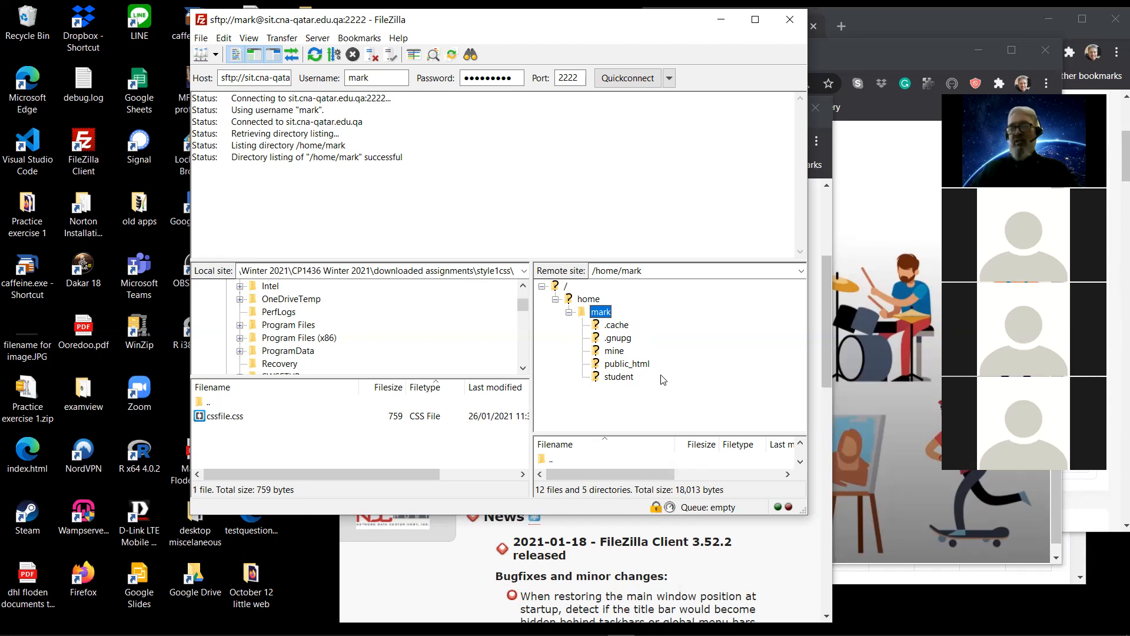
left_click(621, 364)
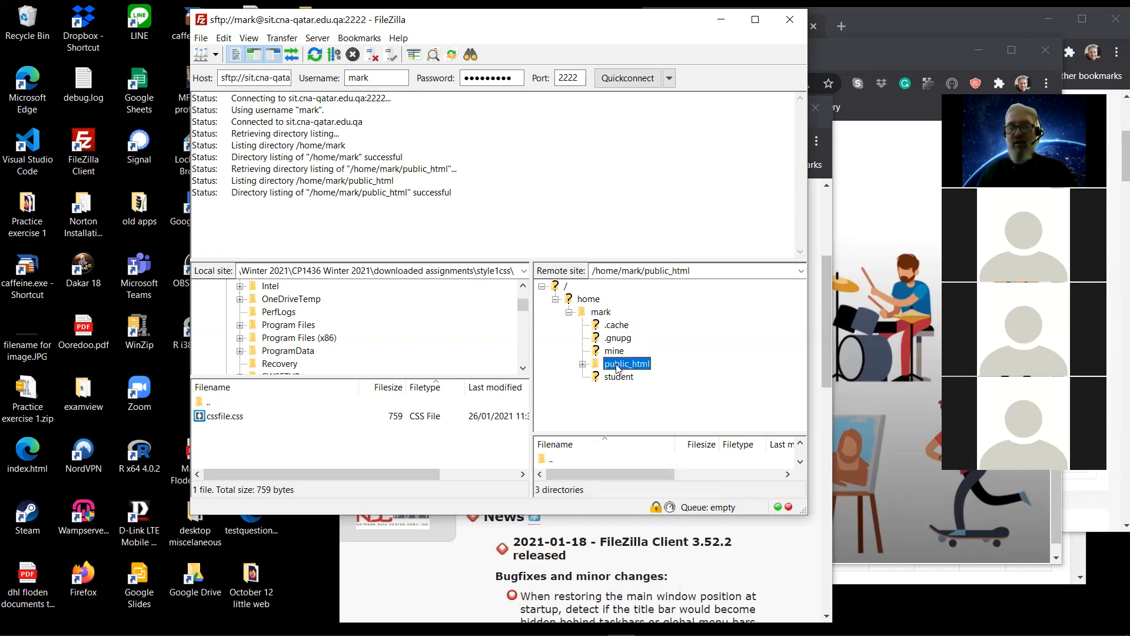
left_click(582, 365)
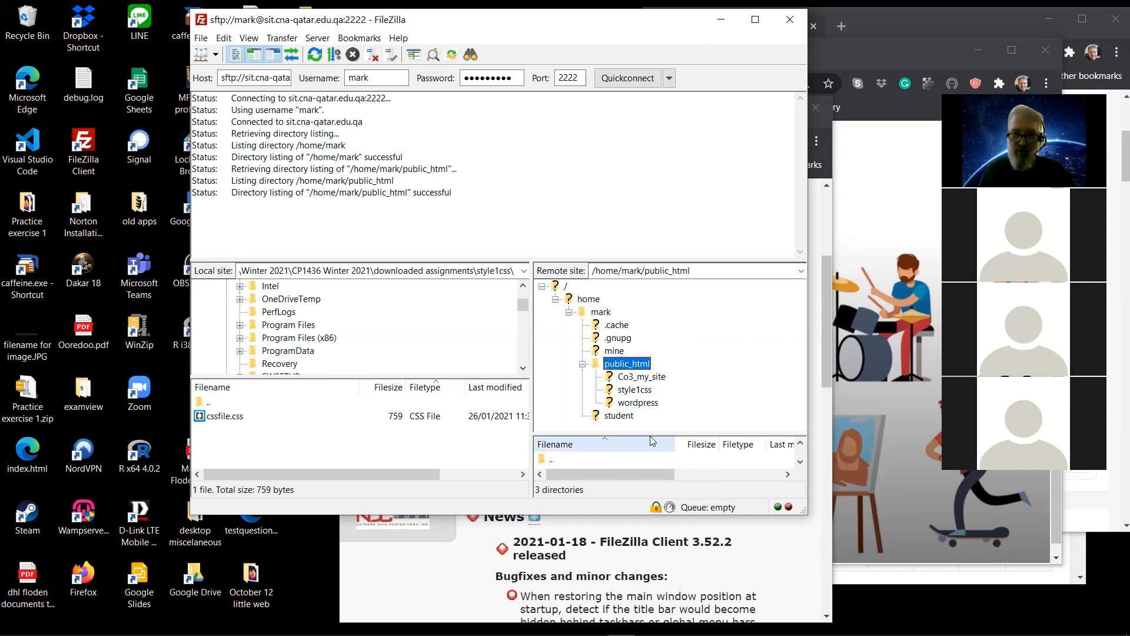
left_click(625, 378)
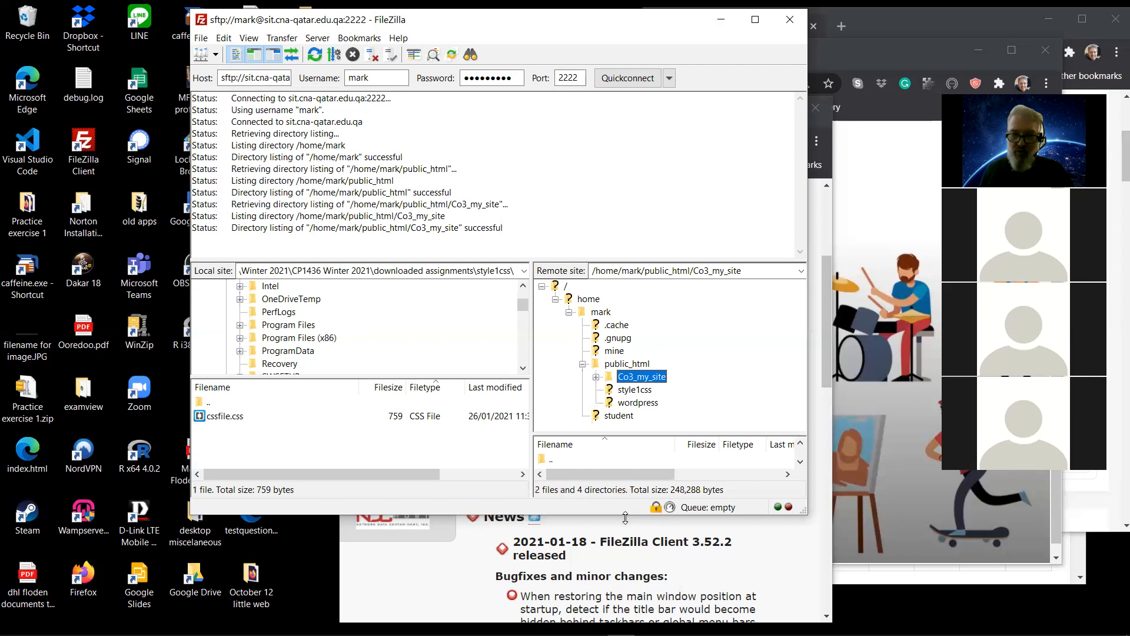
left_click_drag(625, 517, 625, 620)
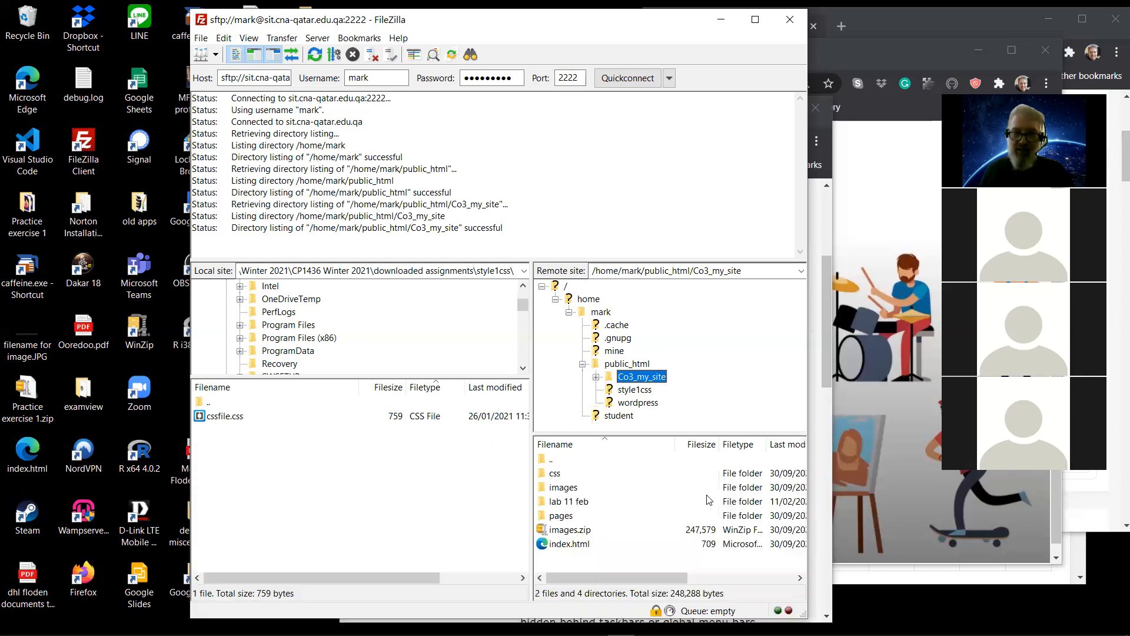
Step: Switch to the browser's My Hobbies page, widen its window to show the full address, and open the site's home page
left_click(831, 447)
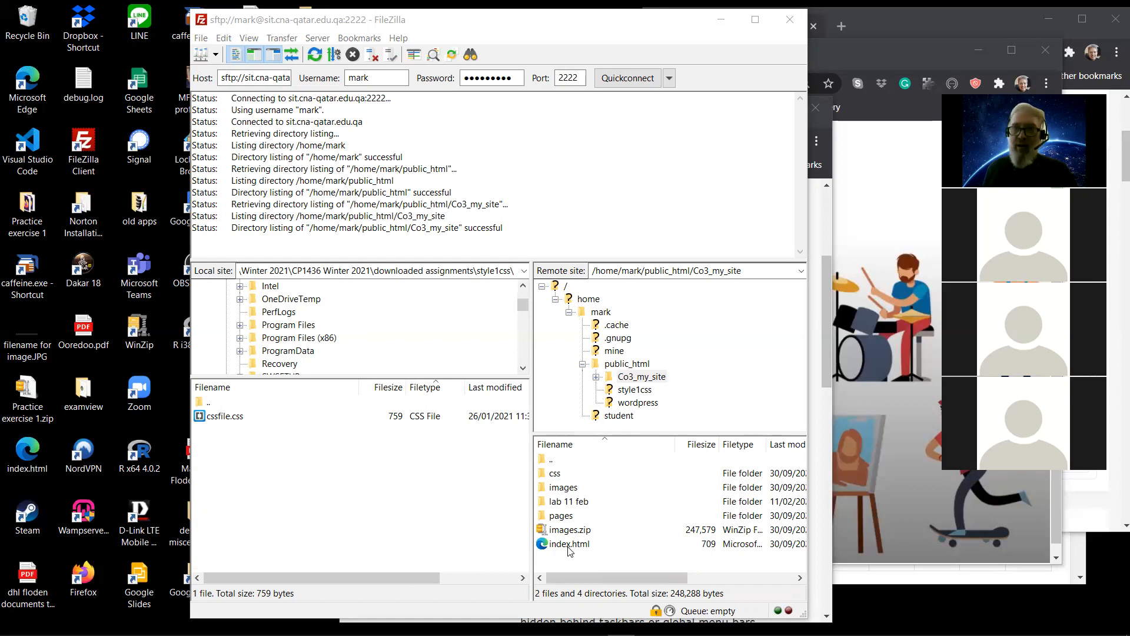
left_click(852, 473)
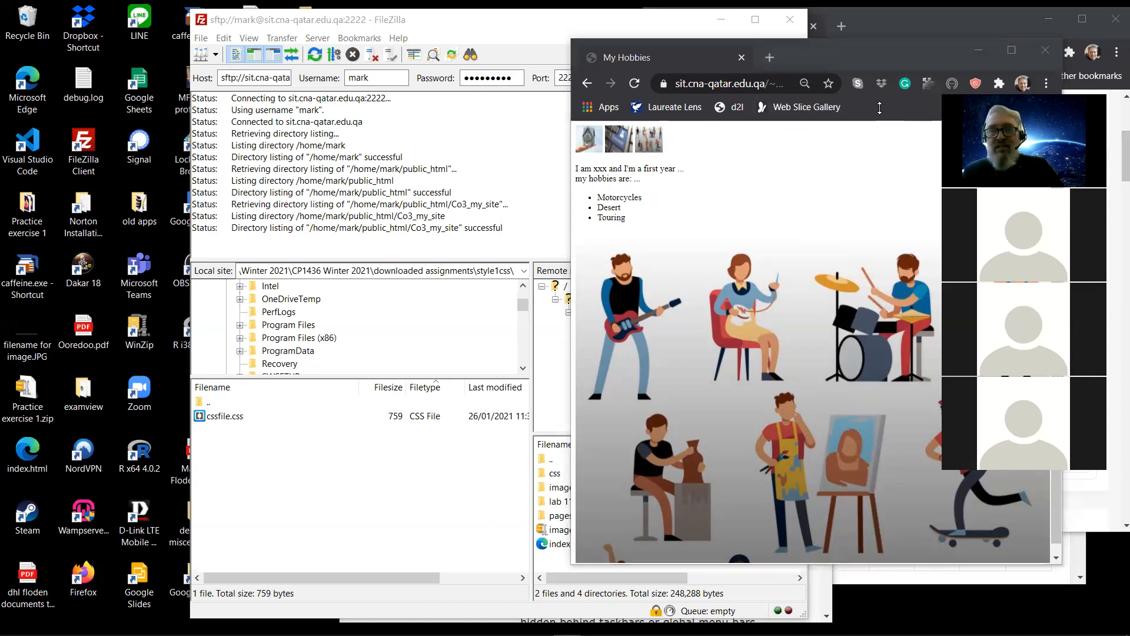
left_click(843, 67)
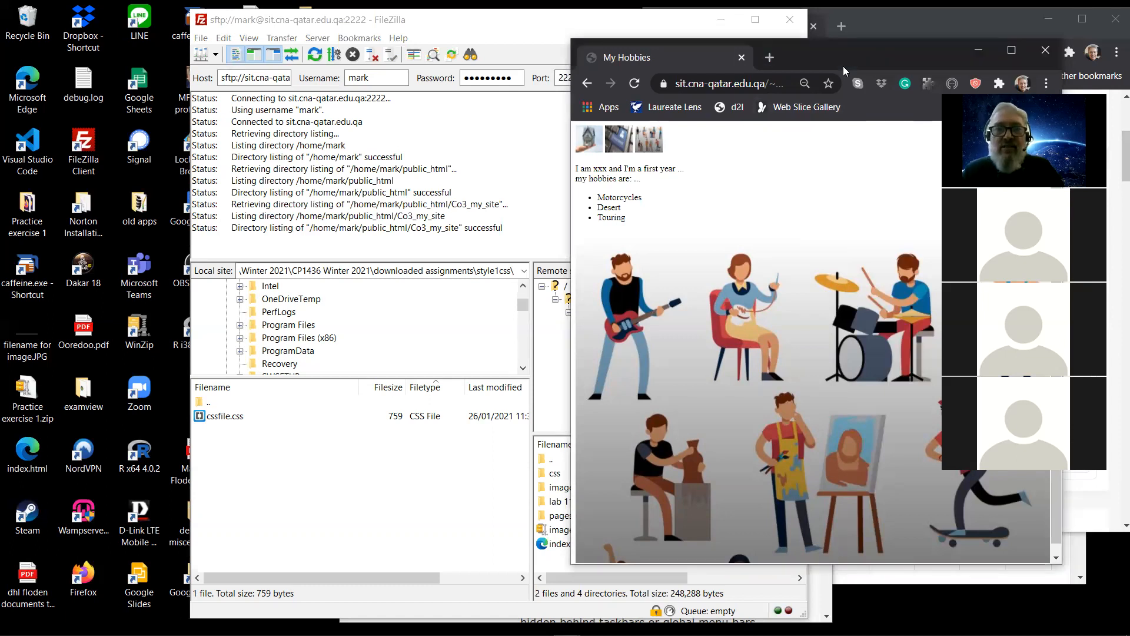
left_click_drag(843, 66, 576, 89)
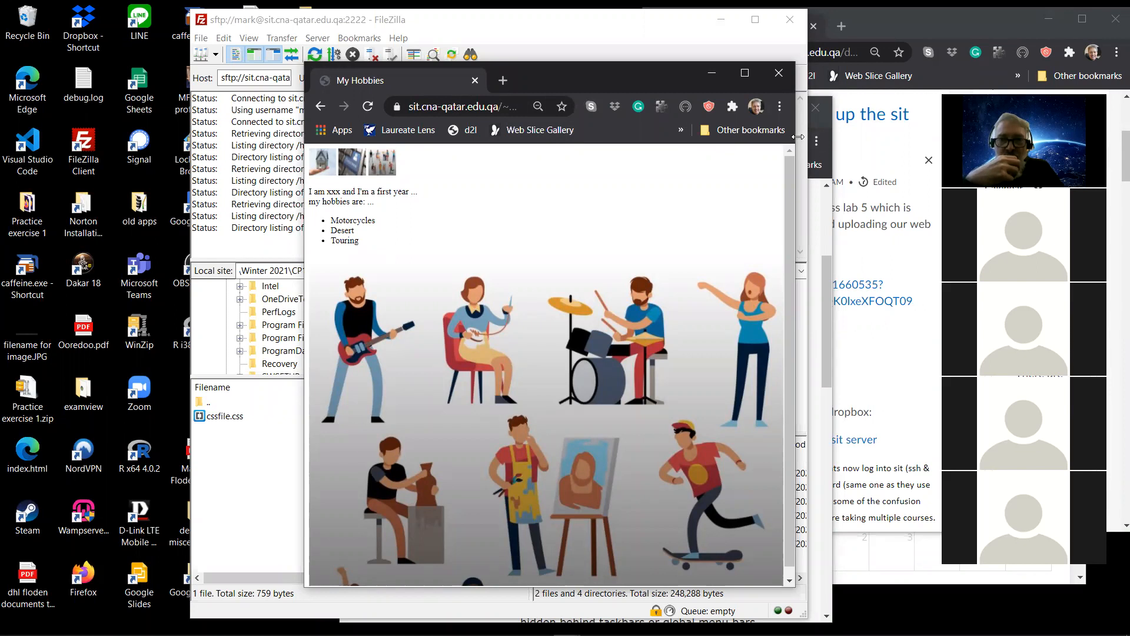
left_click_drag(798, 137, 1053, 136)
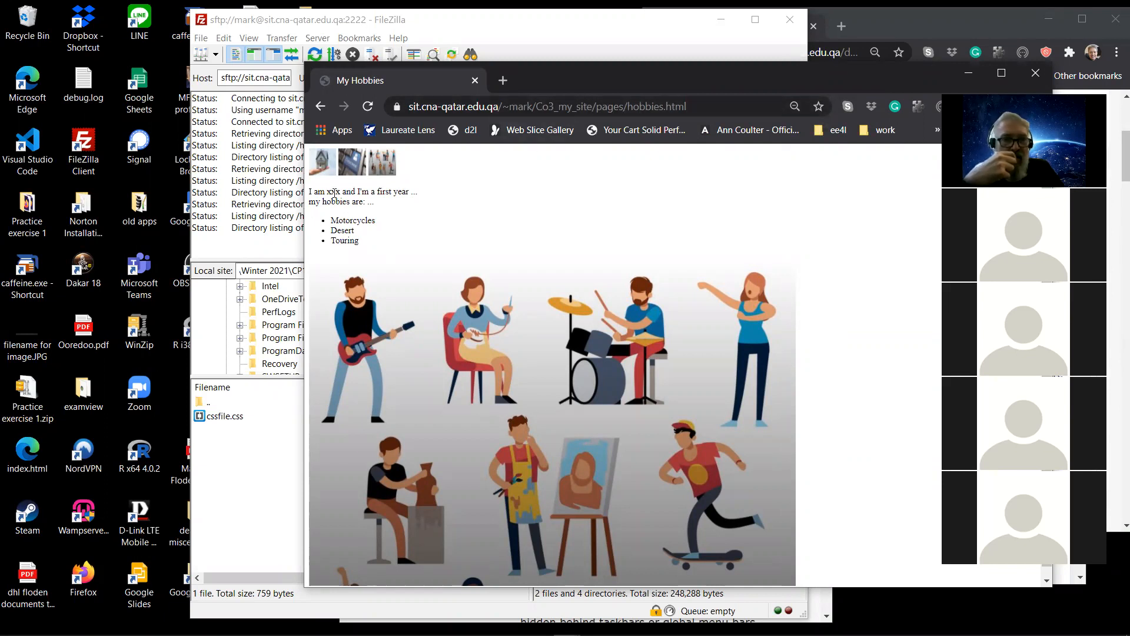
left_click(320, 160)
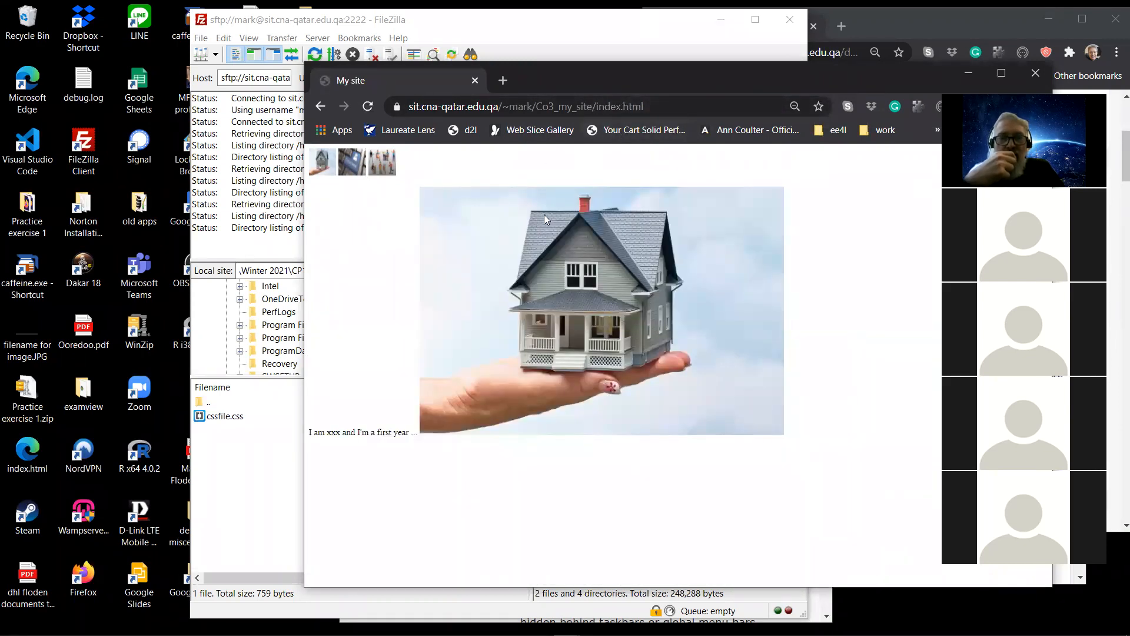
Step: Switch back to FileZilla and open the Desktop folder in the local site tree
left_click(252, 441)
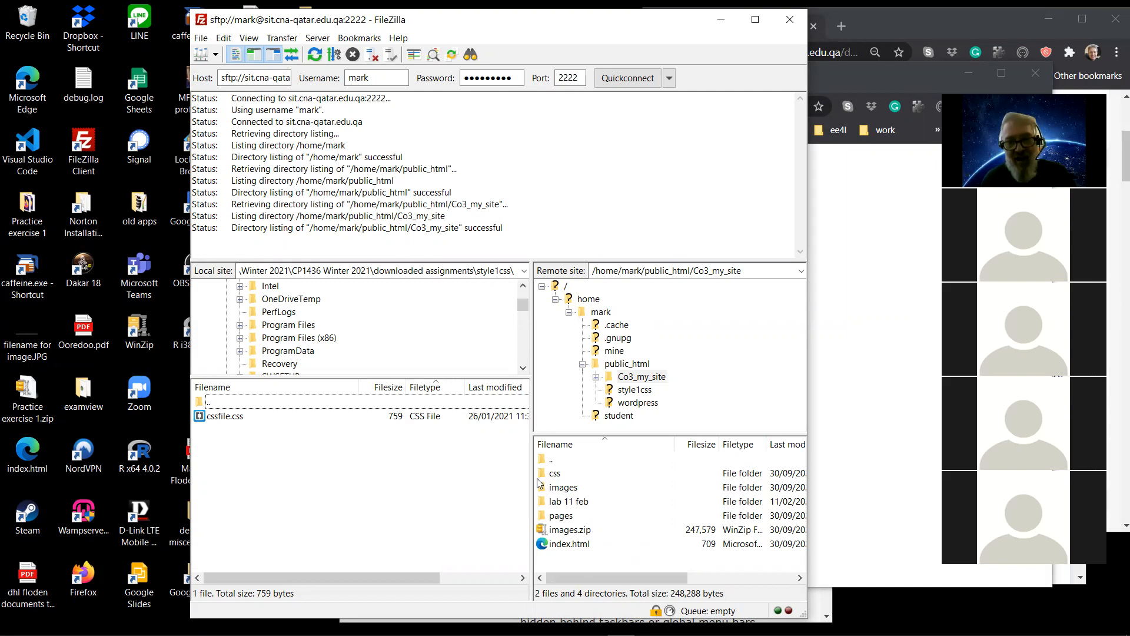
mouse_move(523, 305)
left_mouse_down()
mouse_move(523, 291)
mouse_move(525, 365)
mouse_move(529, 288)
left_mouse_up()
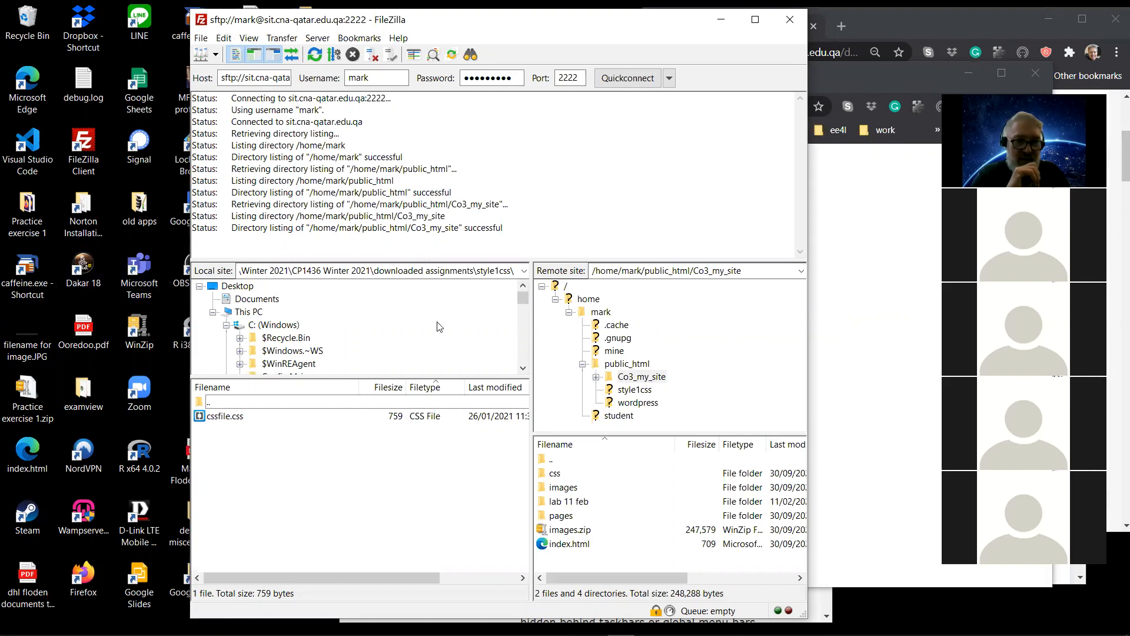
left_click(214, 287)
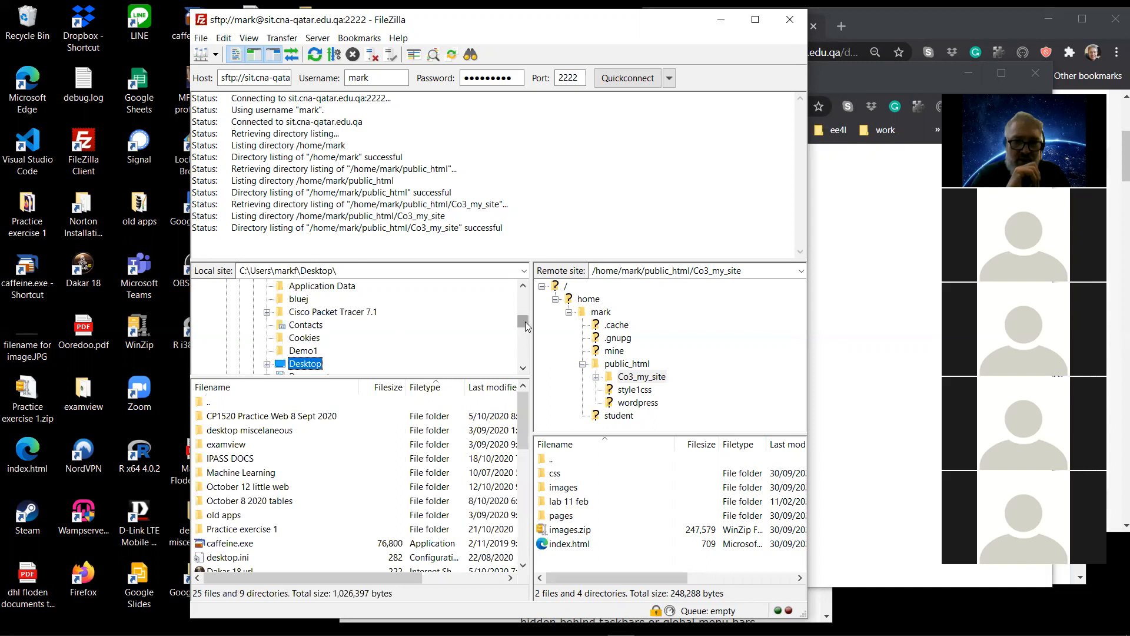
Step: Open the local folder CP1520 Fall 2020/LABS/Lab 02/lesson02_solution/lesson02 in the local site tree
mouse_move(526, 325)
left_mouse_down()
mouse_move(523, 315)
mouse_move(512, 340)
left_mouse_up()
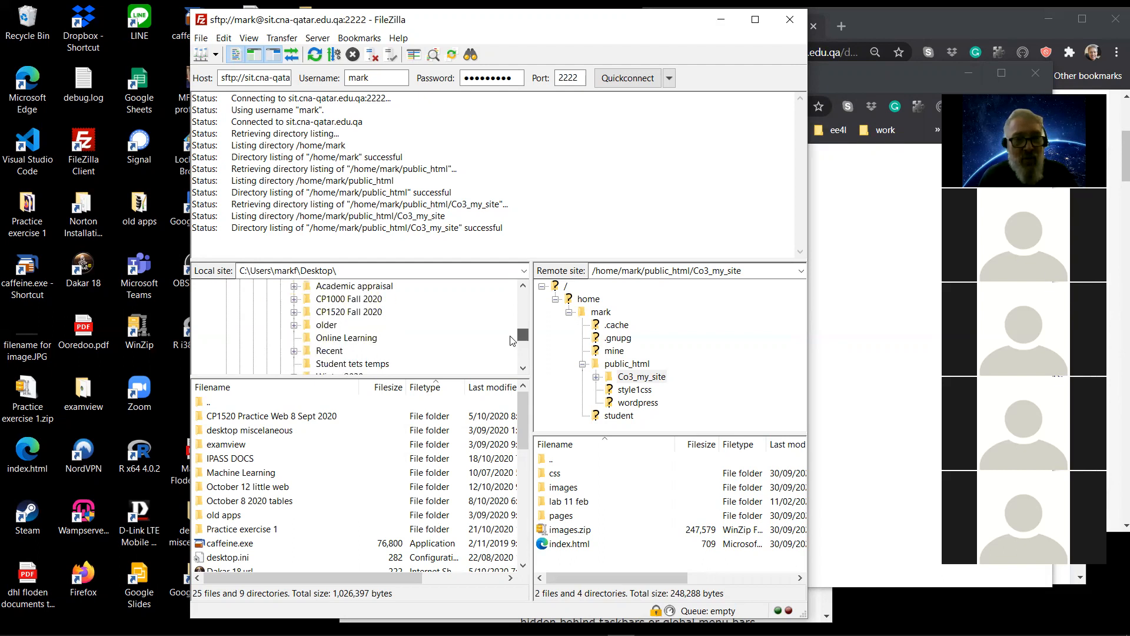
left_click(294, 313)
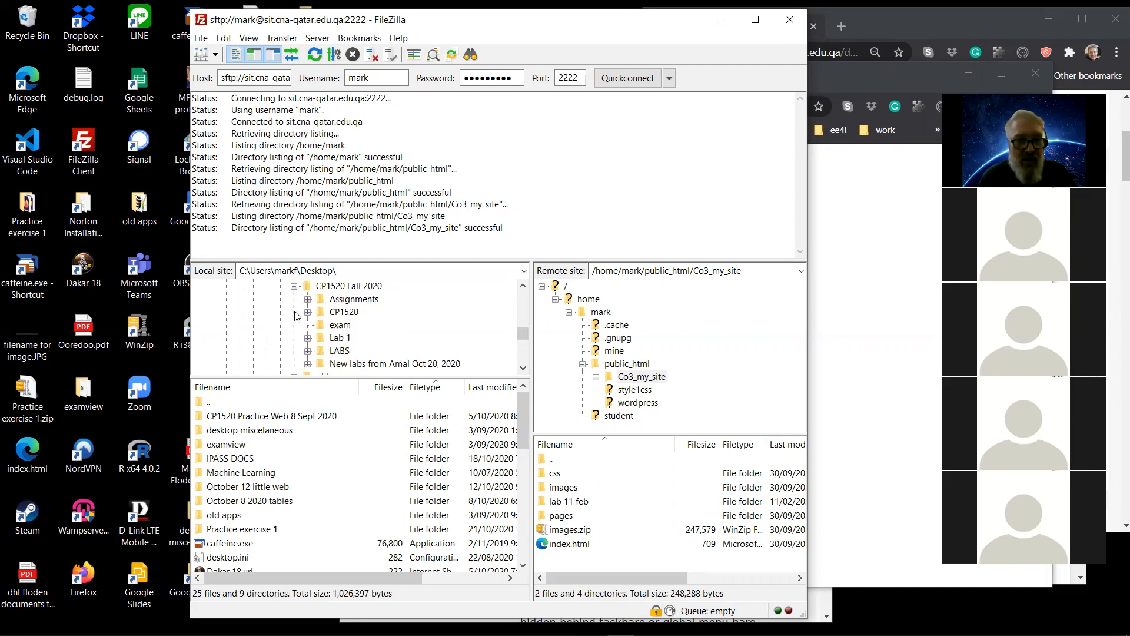
left_click(307, 351)
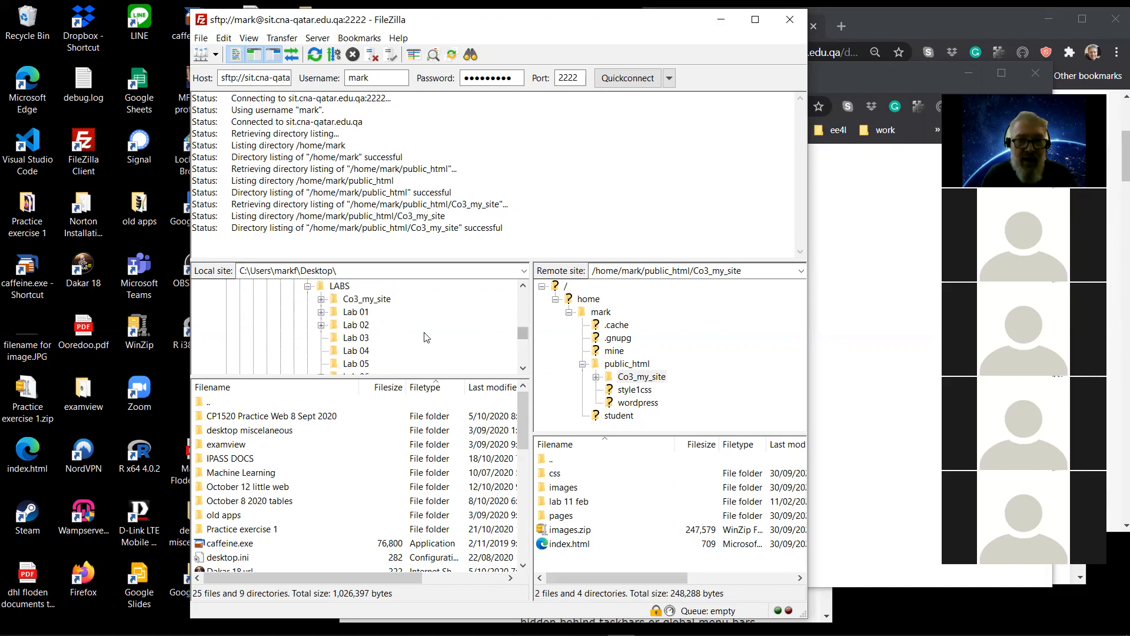
left_click(321, 325)
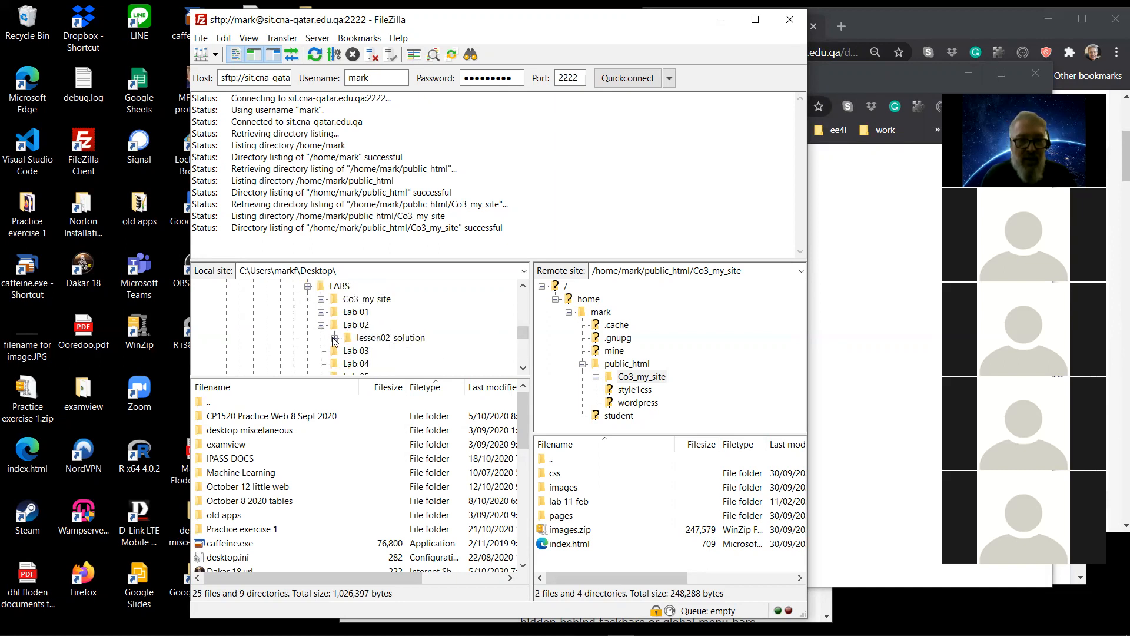
left_click(335, 339)
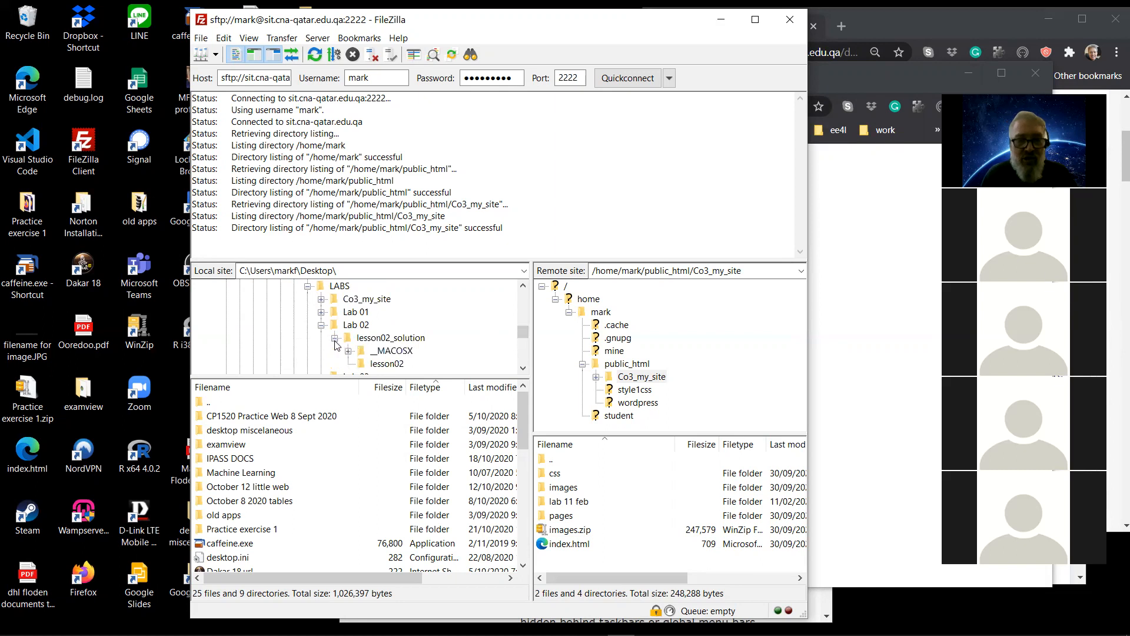
left_click(364, 365)
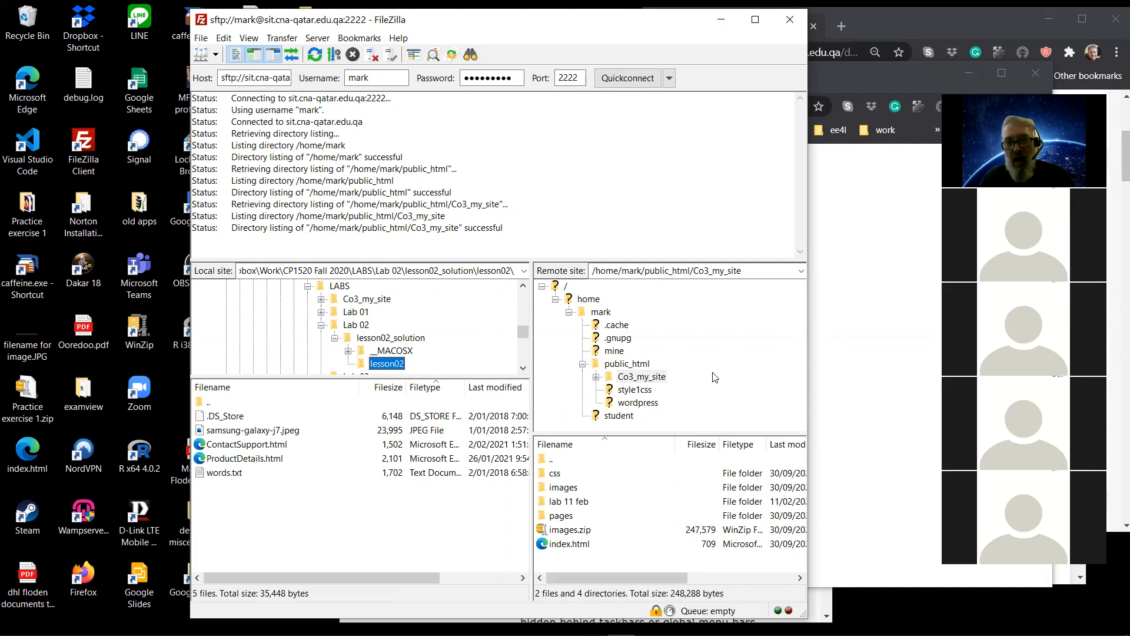
Step: Open the remote public_html folder, shift the FileZilla window down on the desktop, and select the local lesson02 folder
left_click(622, 365)
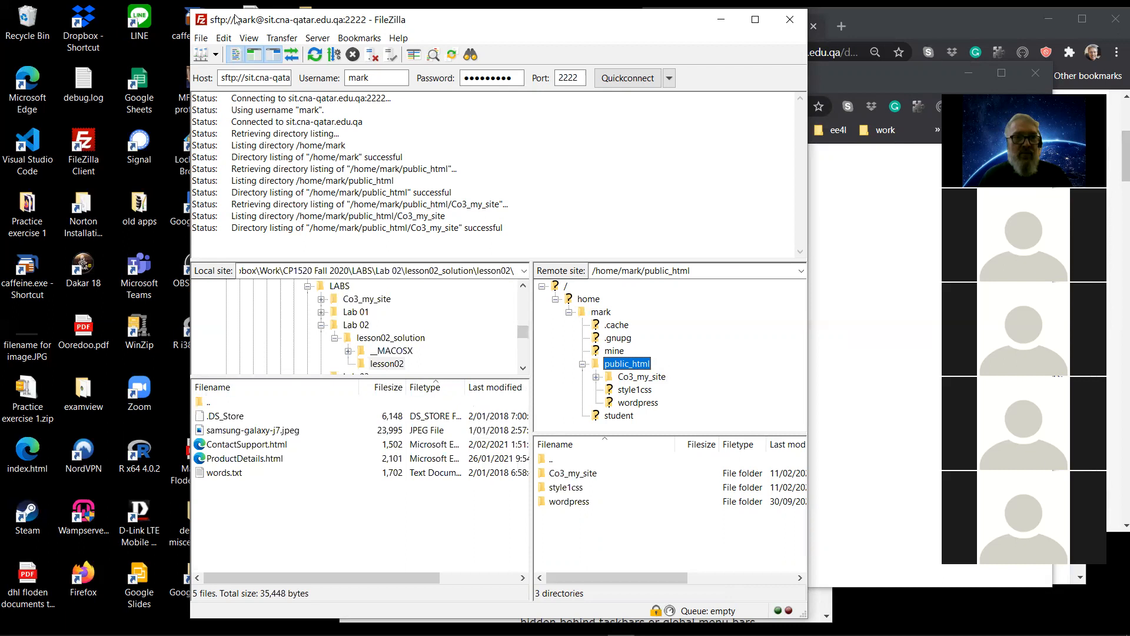
left_click_drag(235, 20, 194, 69)
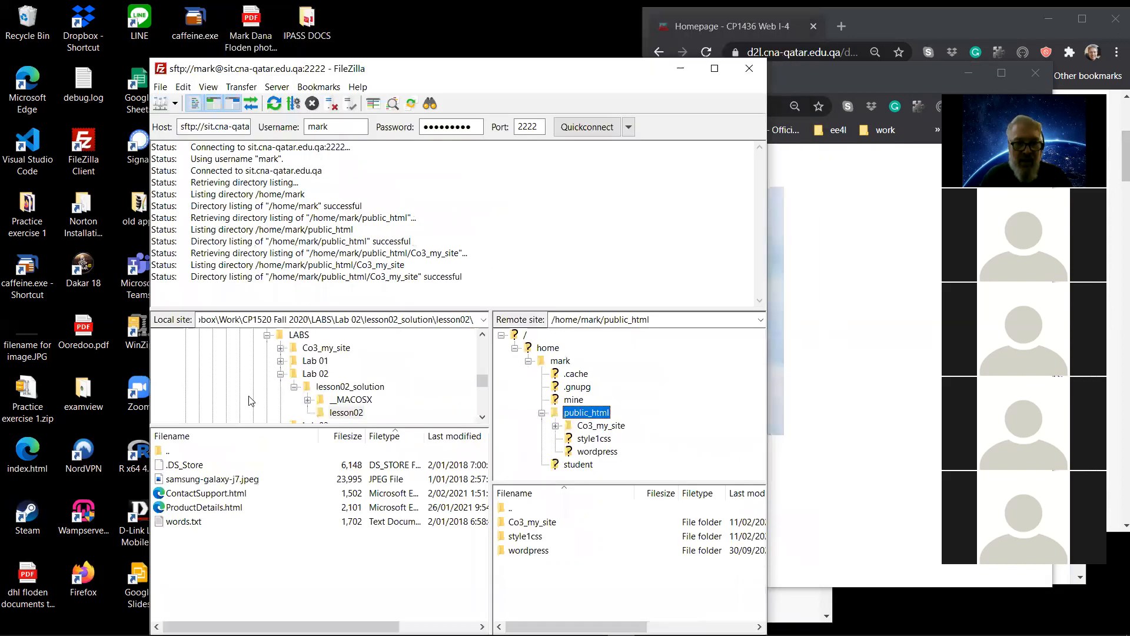
left_click(337, 415)
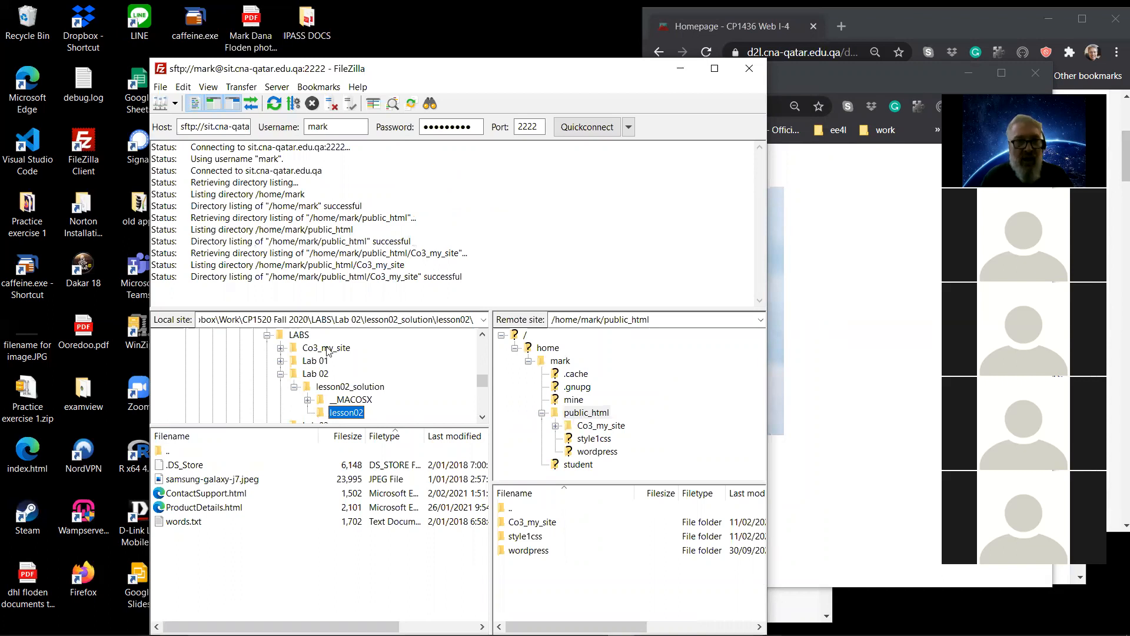
Step: Try to upload the local lesson02 folder to public_html with a manual transfer set to Upload
left_click(240, 87)
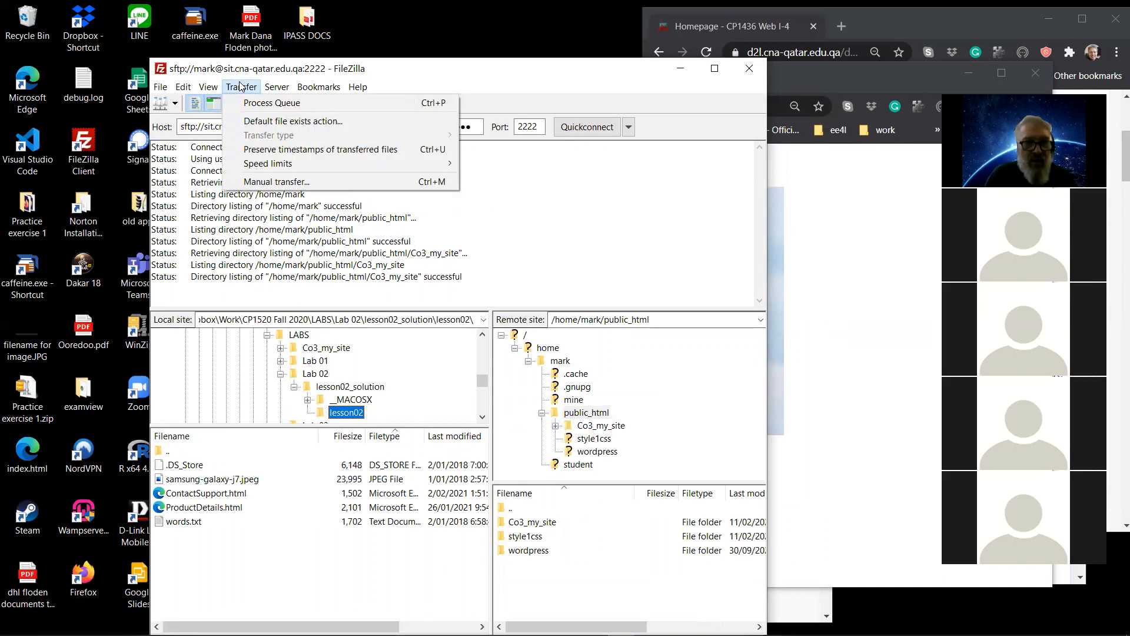
left_click(256, 183)
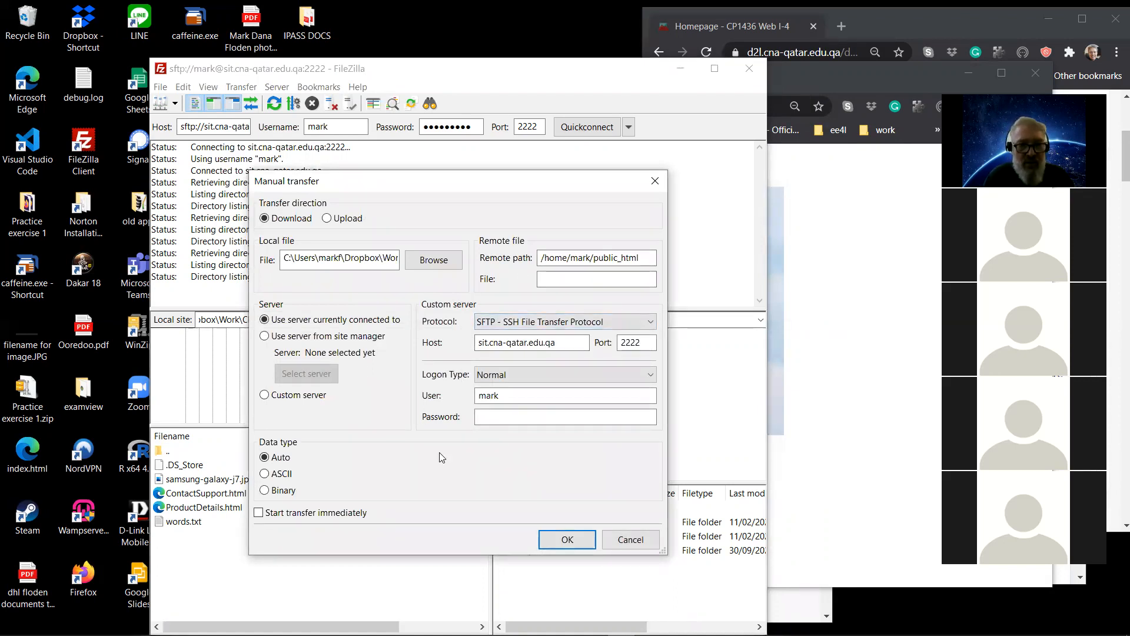
left_click(326, 219)
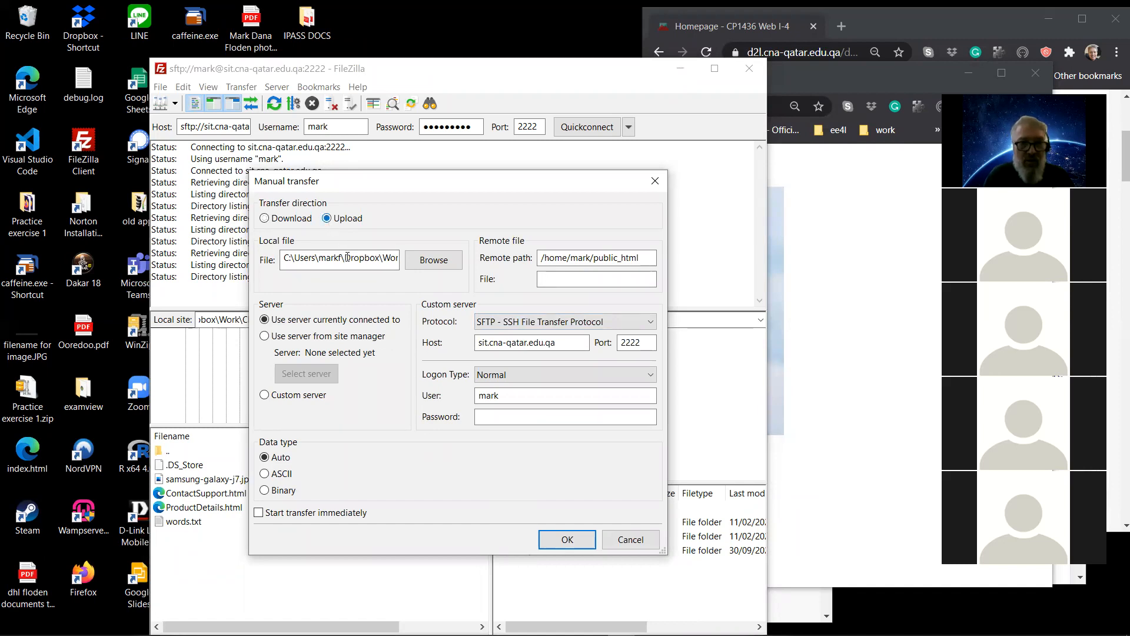
left_click(558, 539)
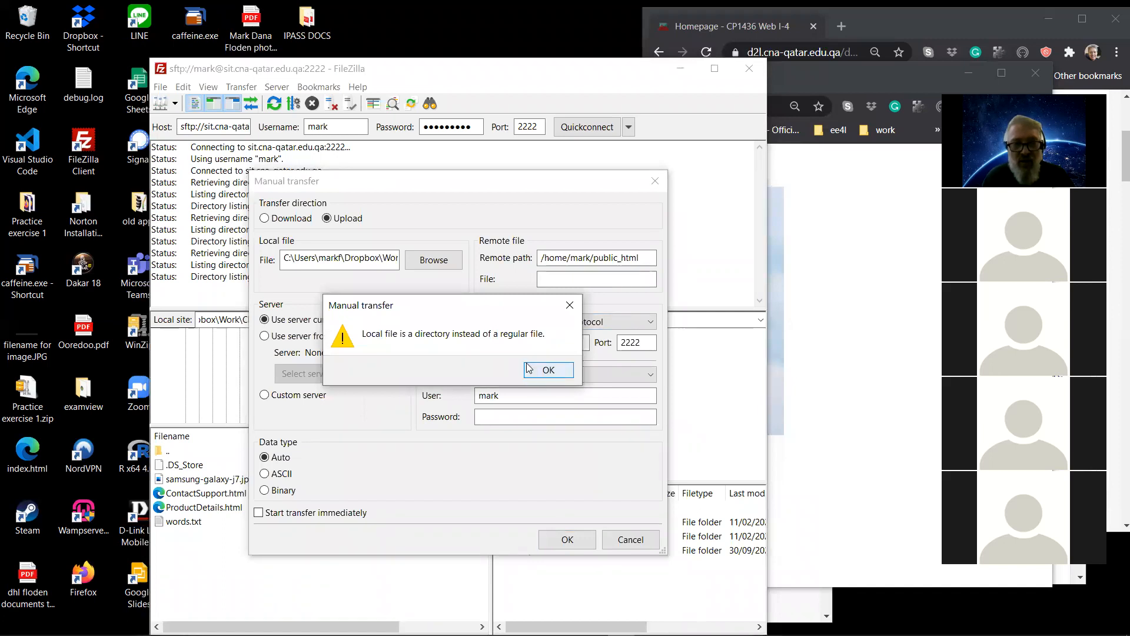
left_click(568, 305)
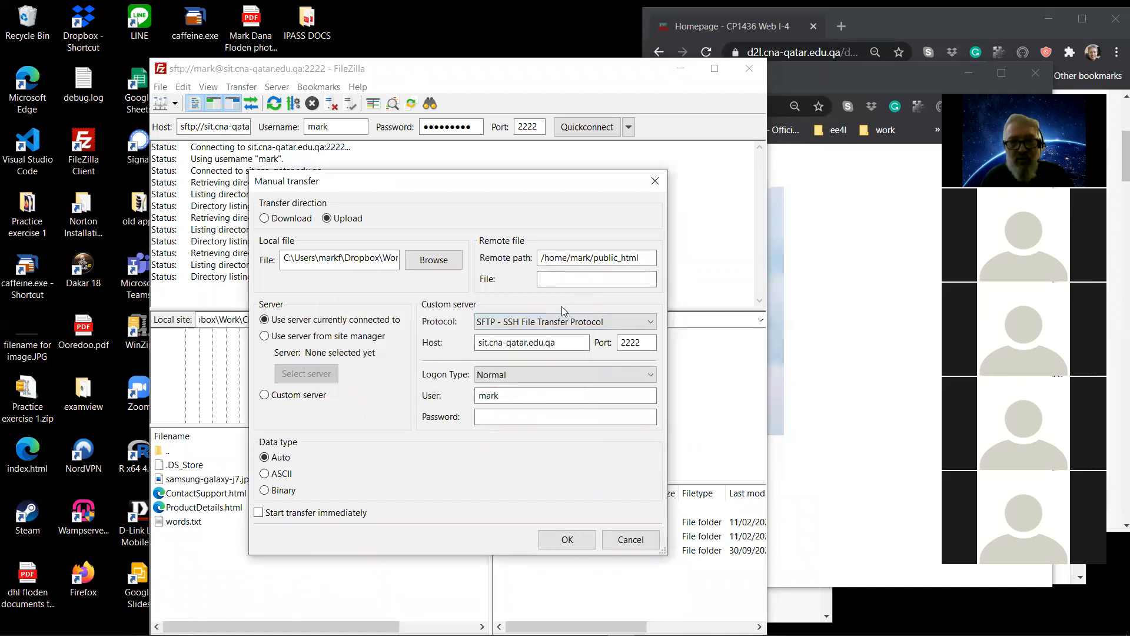
left_click(544, 284)
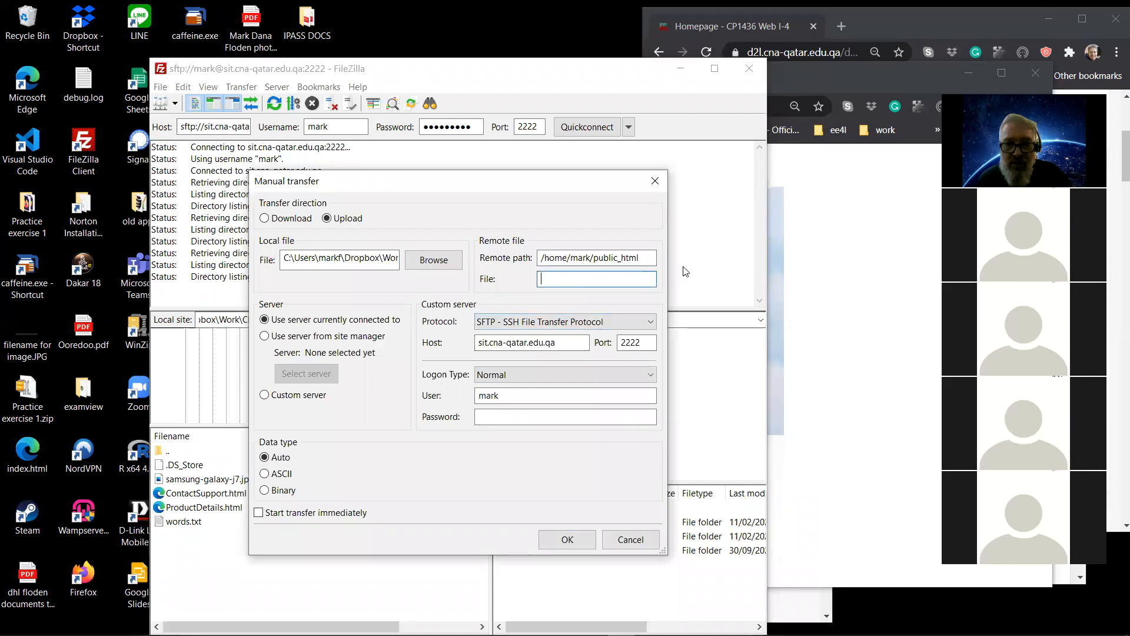
left_click(661, 180)
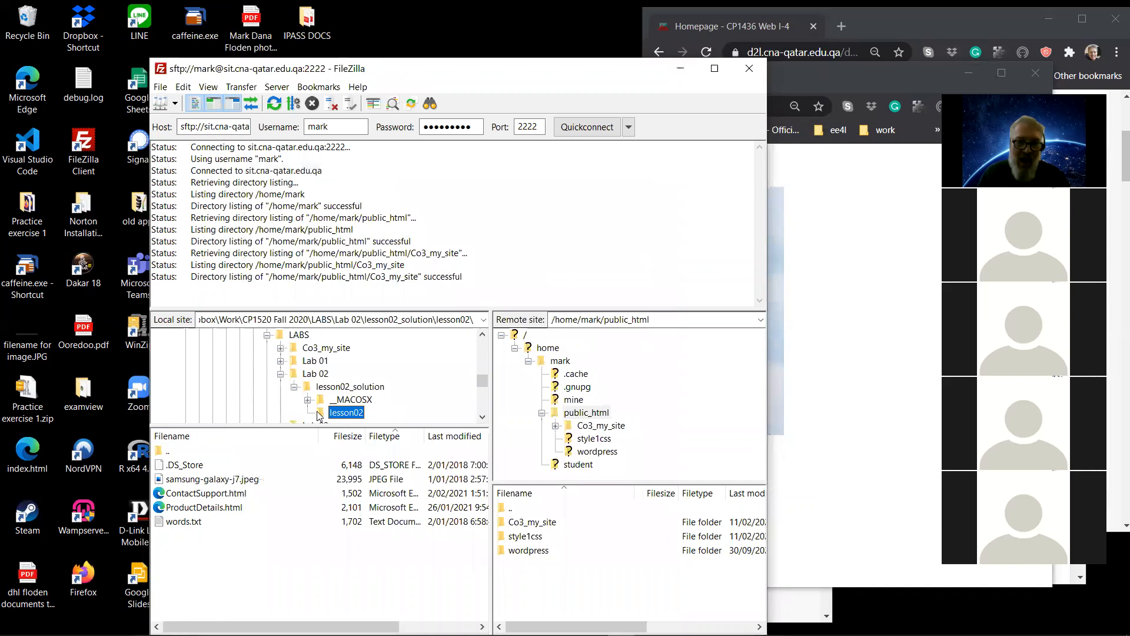
Step: Look through the local LABS folder tree for the lesson02 folder
scroll(412, 389, "down", 4)
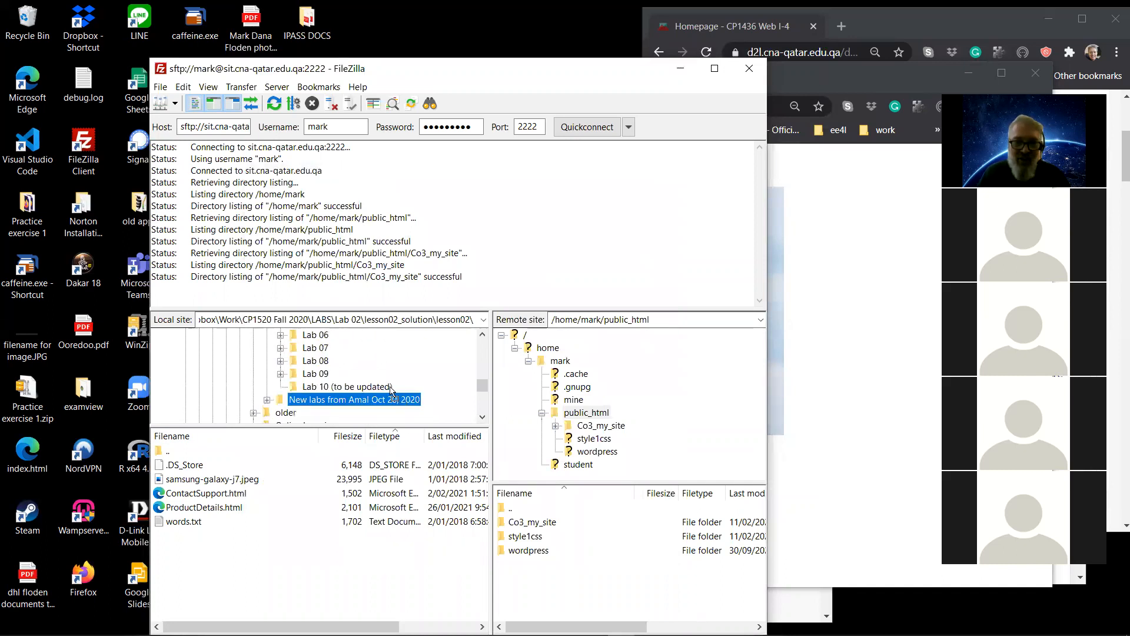
left_click_drag(459, 360, 481, 336)
left_click(481, 334)
left_click(482, 336)
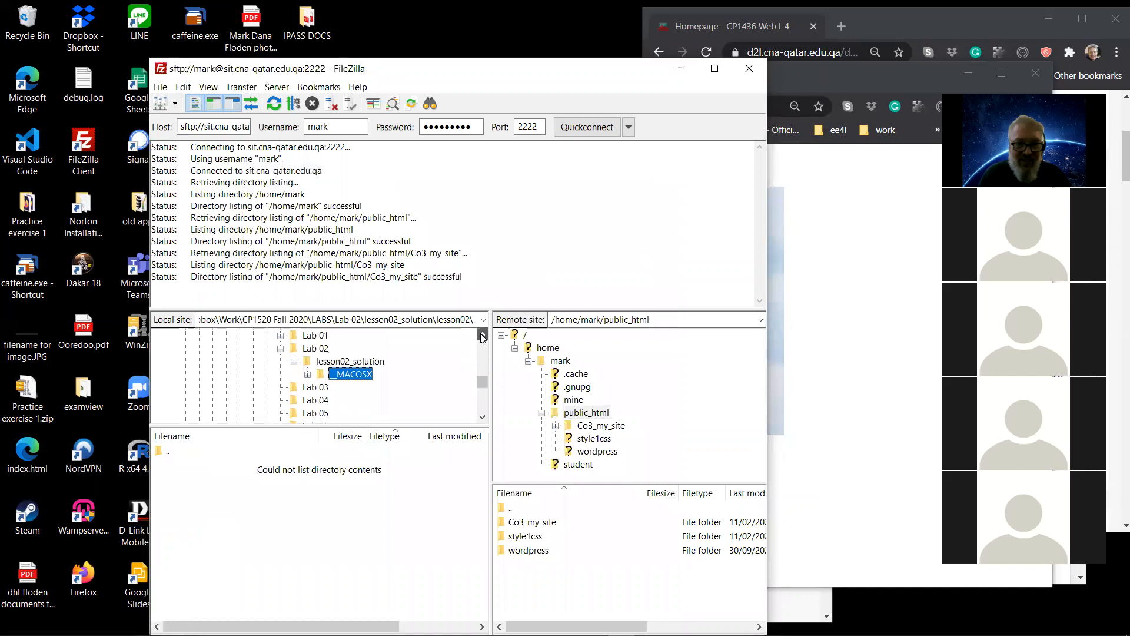
left_click(482, 417)
left_click(482, 418)
left_click(482, 417)
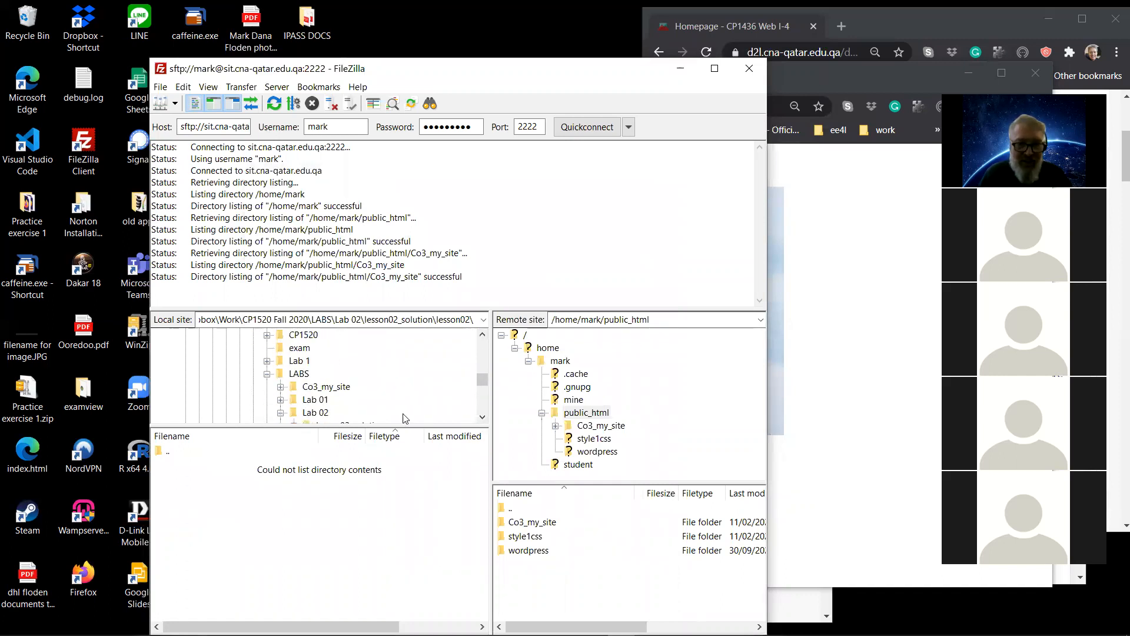
left_click(482, 417)
left_click(482, 417)
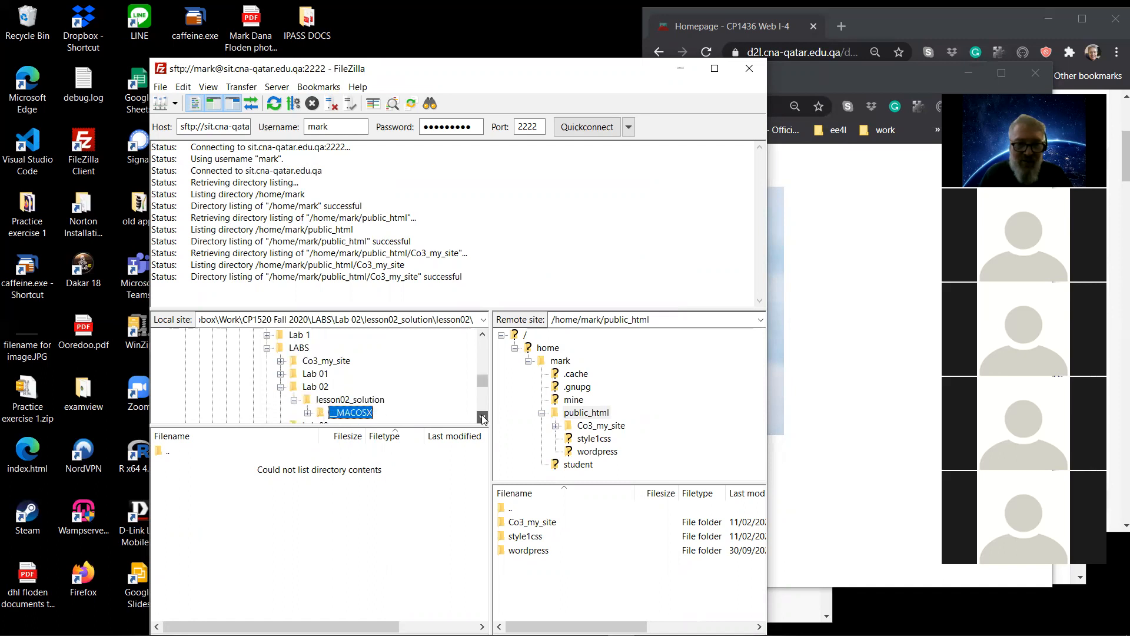
Step: Expand __MACOSX under lesson02_solution in the local tree and upload its lesson02 folder into the remote public_html folder
left_click(308, 402)
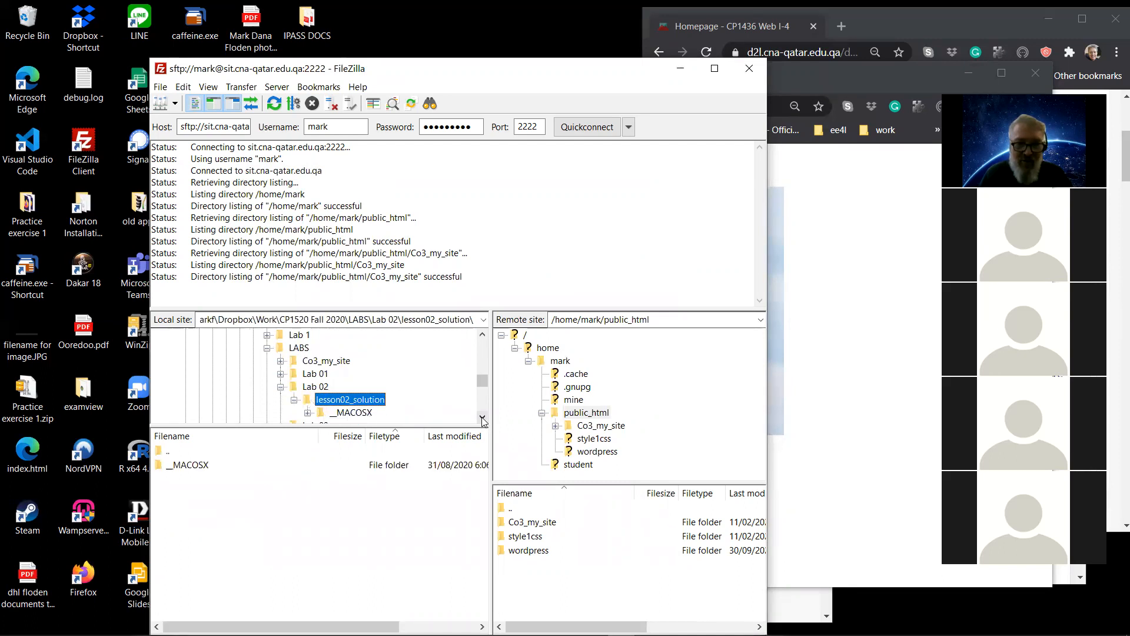
left_click(483, 418)
left_click(482, 418)
left_click(307, 386)
left_click(332, 400)
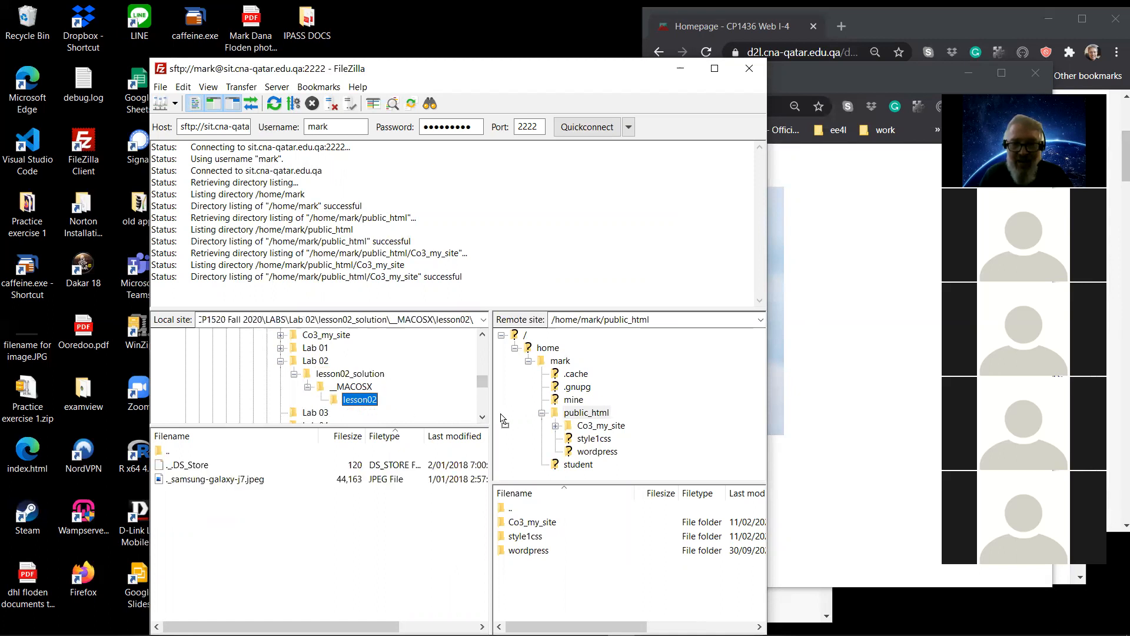
left_click(568, 414)
left_click_drag(577, 411, 578, 411)
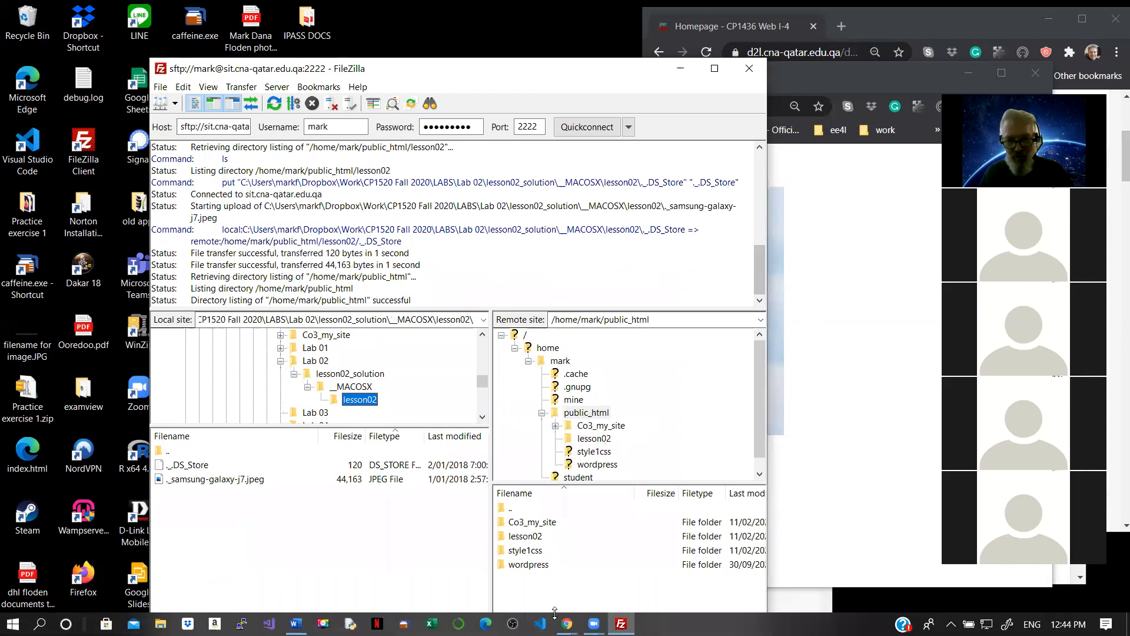
Step: Switch to the browser's My site page and load its address with index.html removed, ending at Co3_my_site/
left_click(568, 612)
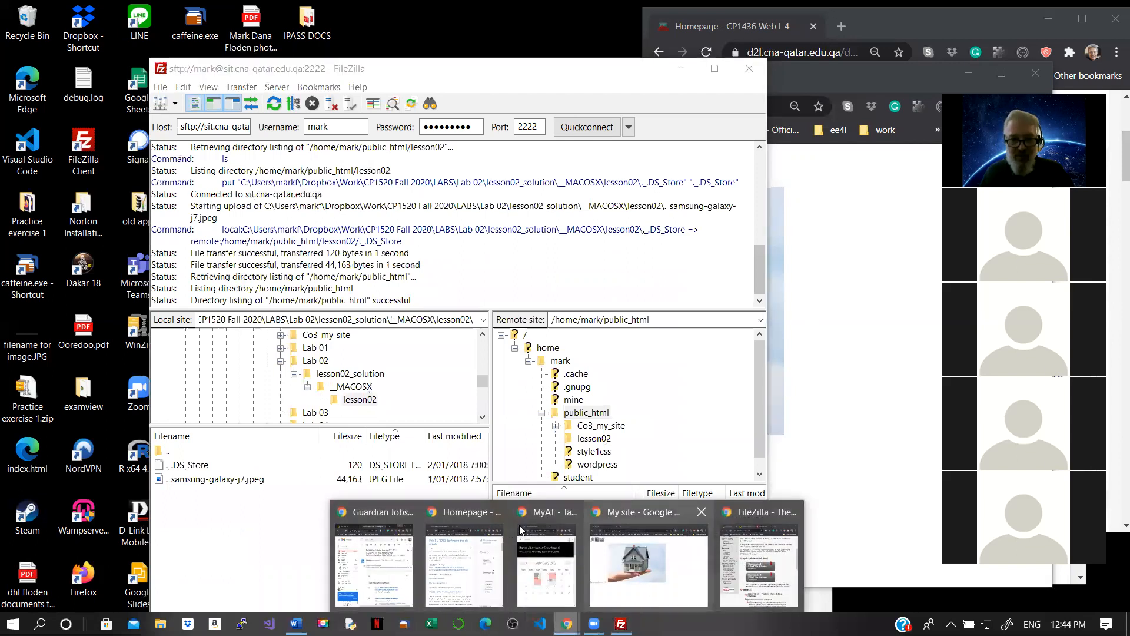
left_click(660, 572)
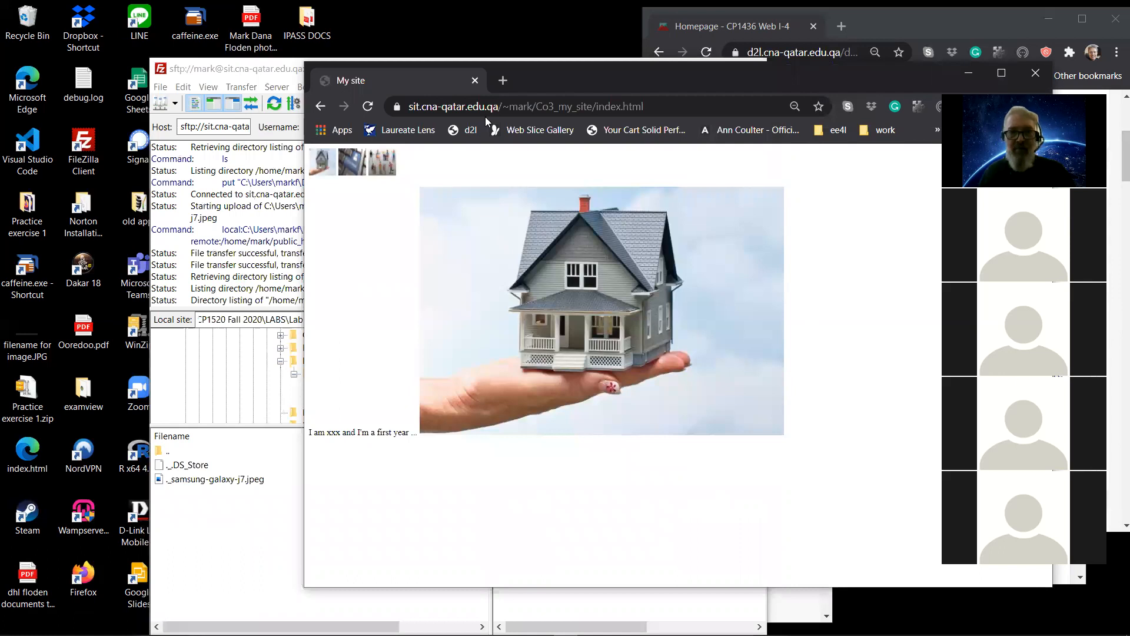
left_click(651, 107)
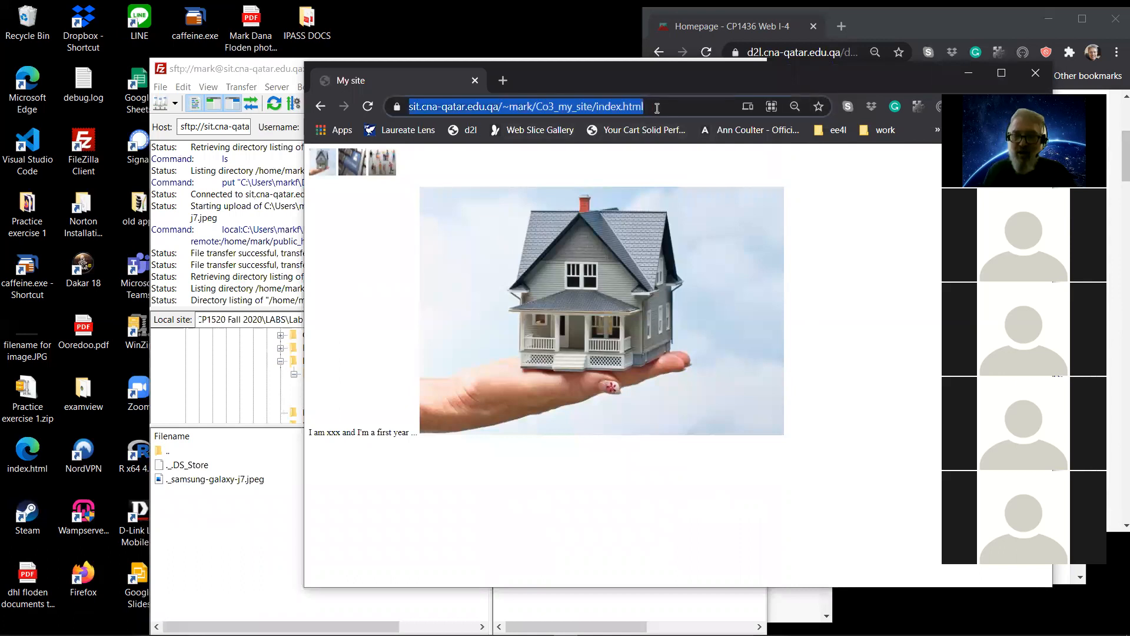
left_click(655, 107)
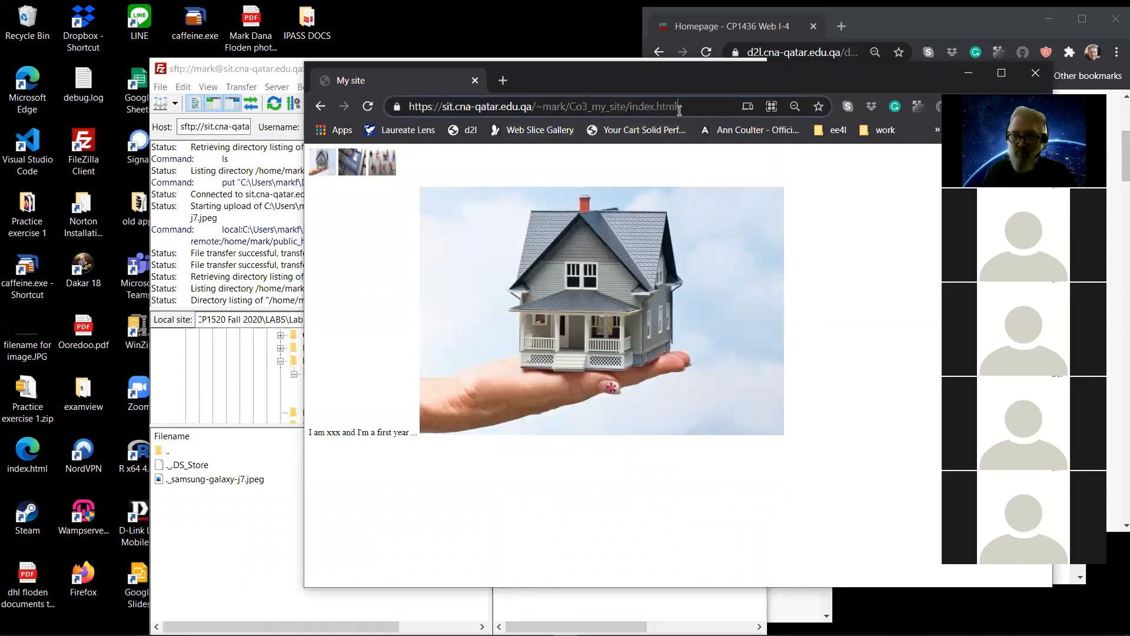
key("BackSpace")
key("BackSpace")
key("BackSpace")
key("BackSpace")
key("BackSpace")
key("BackSpace")
key("BackSpace")
key("BackSpace")
key("BackSpace")
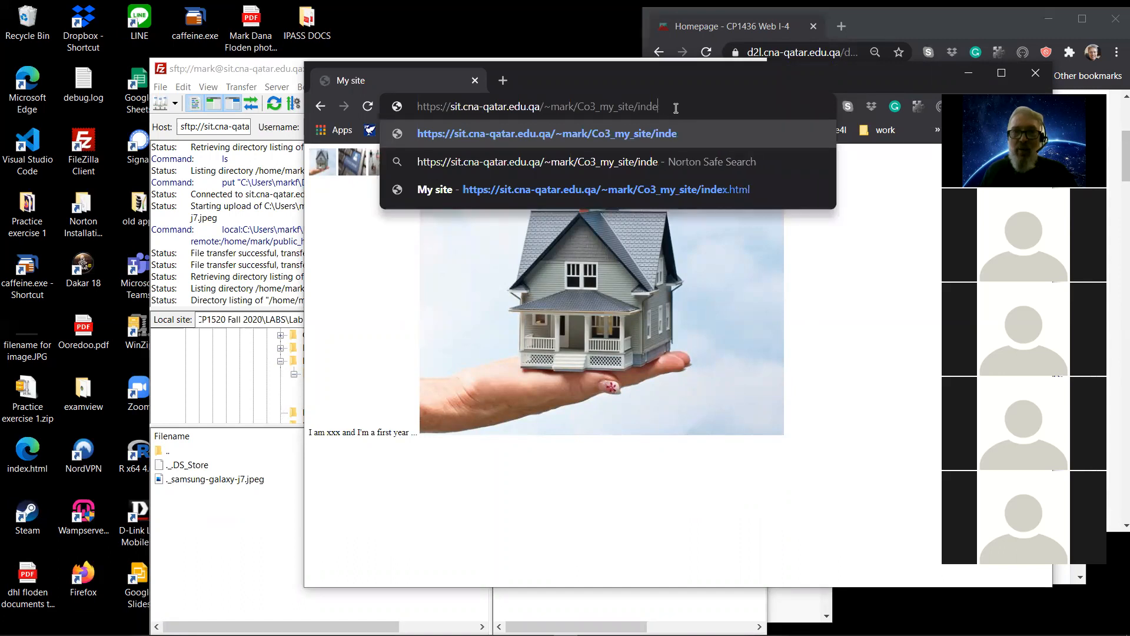
key("BackSpace")
key("Return")
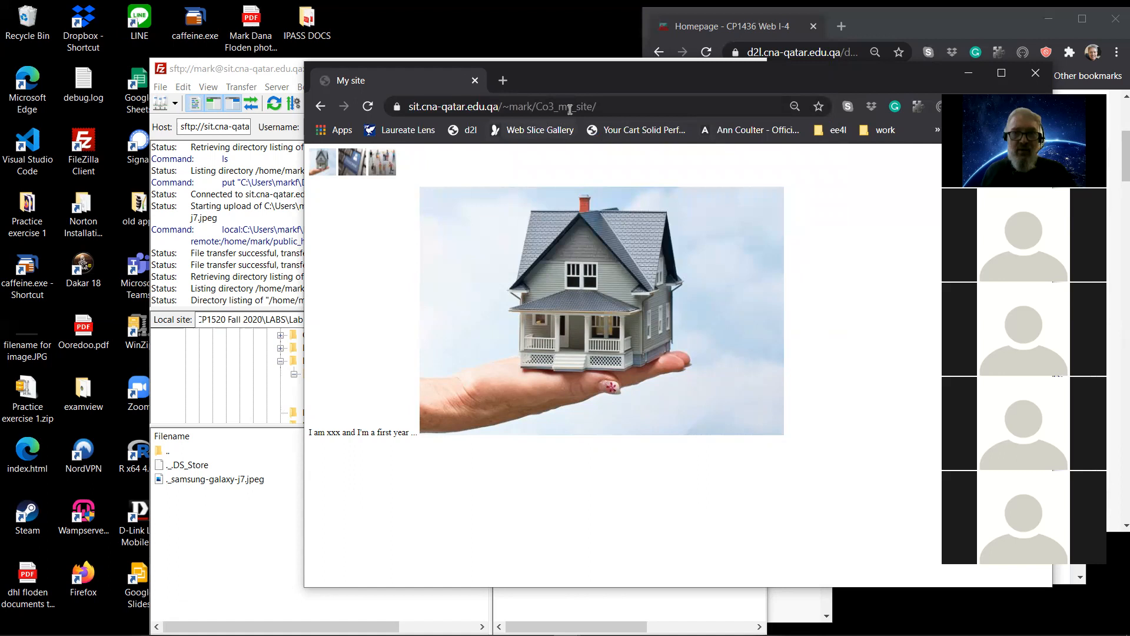
Step: Remove Co3_my_site/ from the web address and load the account's top-level directory listing
left_click(617, 106)
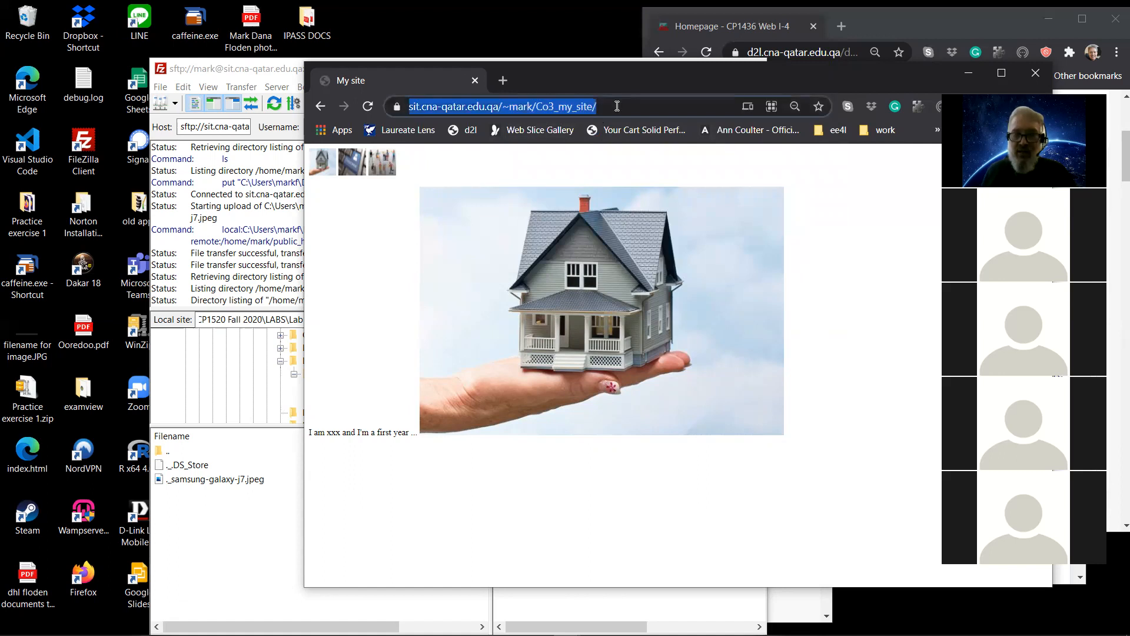
left_click(610, 106)
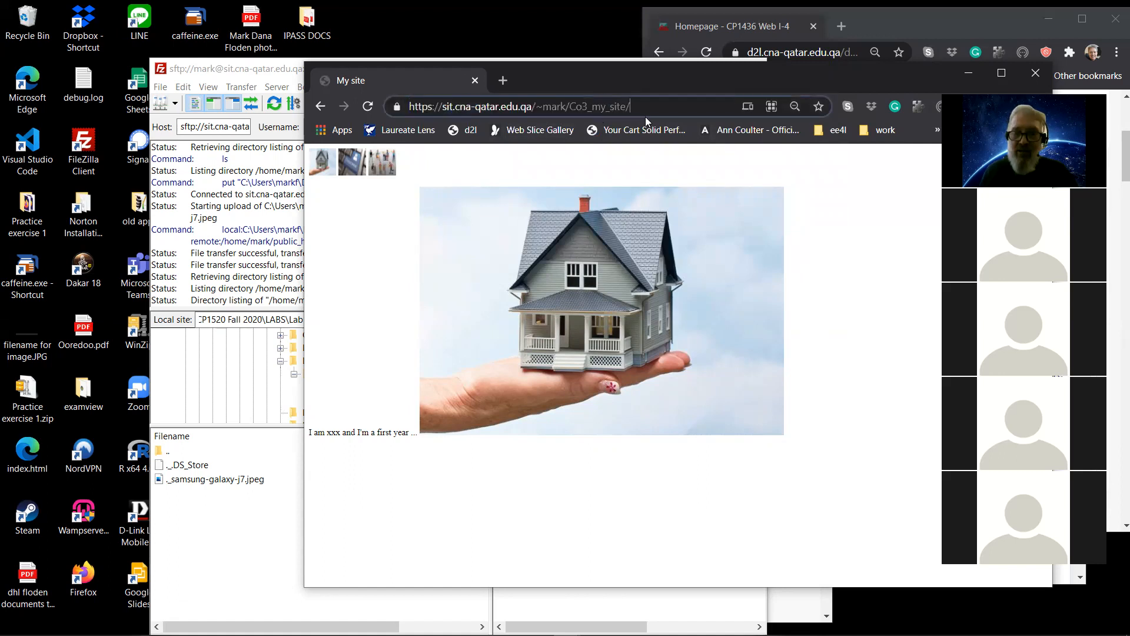
key("BackSpace")
key("BackSpace")
key("BackSpace")
key("BackSpace")
key("BackSpace")
key("BackSpace")
key("BackSpace")
key("BackSpace")
key("BackSpace")
key("BackSpace")
key("BackSpace")
key("BackSpace")
key("Return")
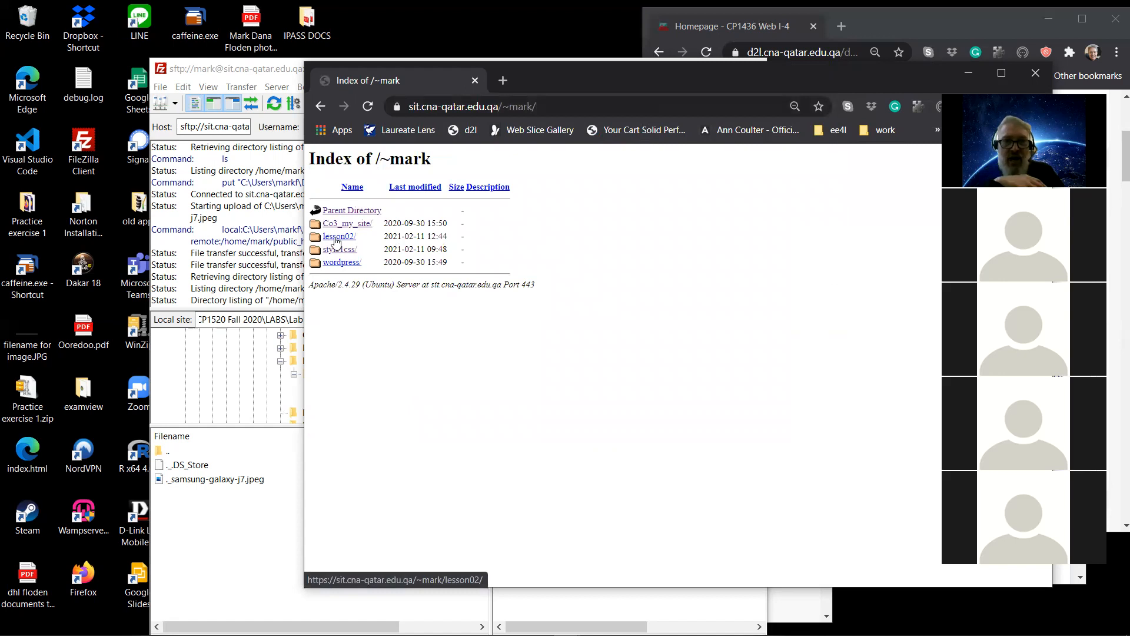
Step: View the lesson02 web listing, return to its parent directory, and open the remote lesson02 folder back in FileZilla
left_click(337, 242)
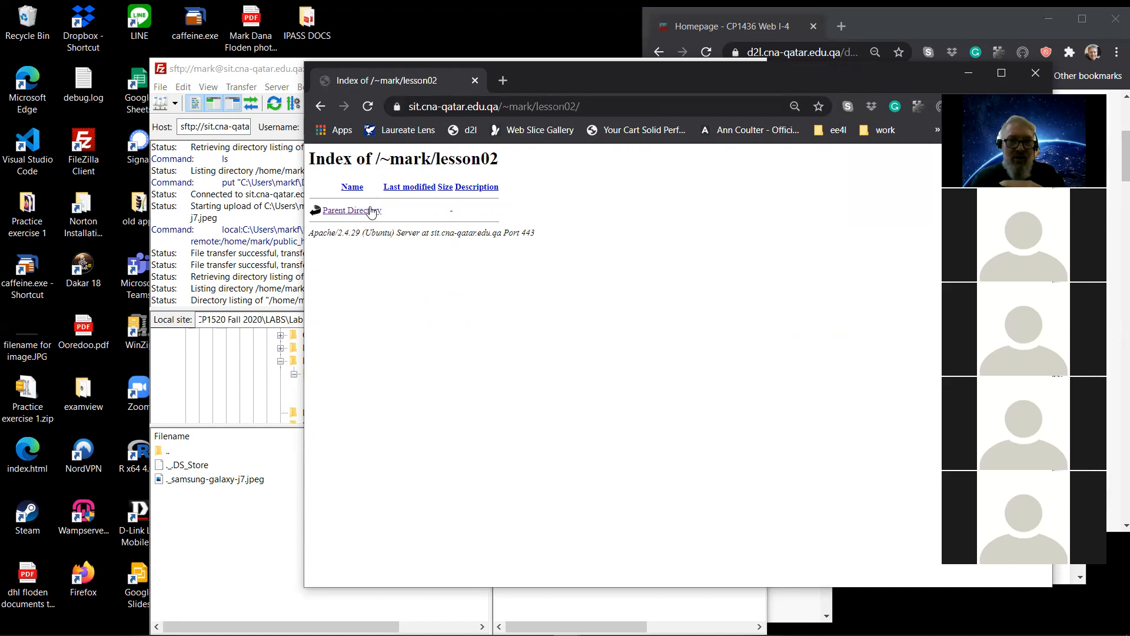
left_click(334, 215)
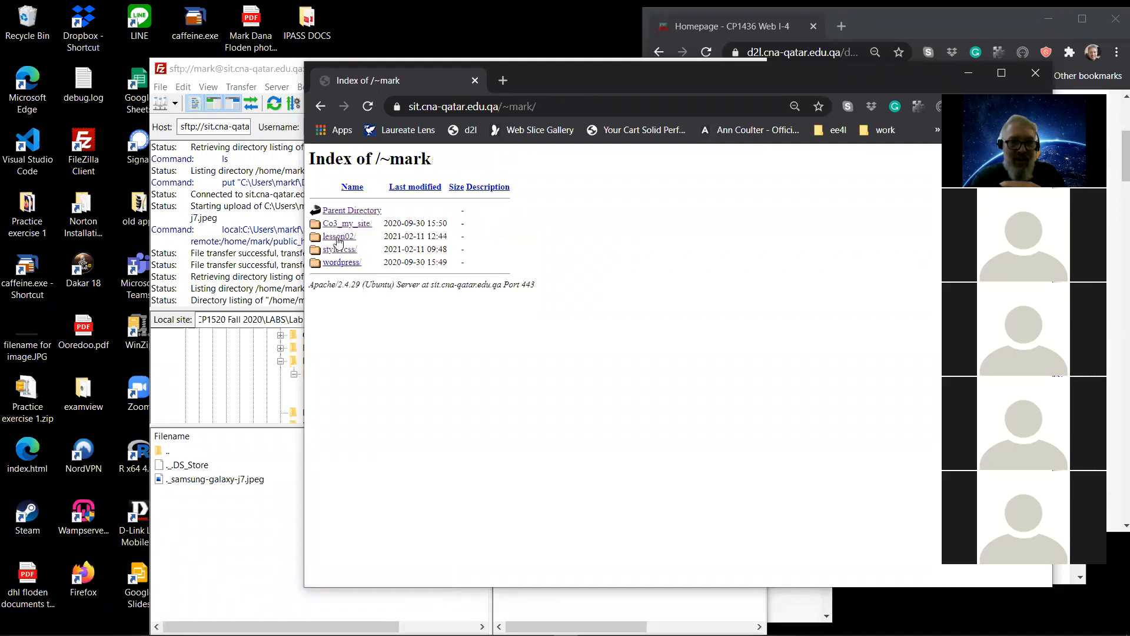
left_click(205, 606)
left_click(578, 440)
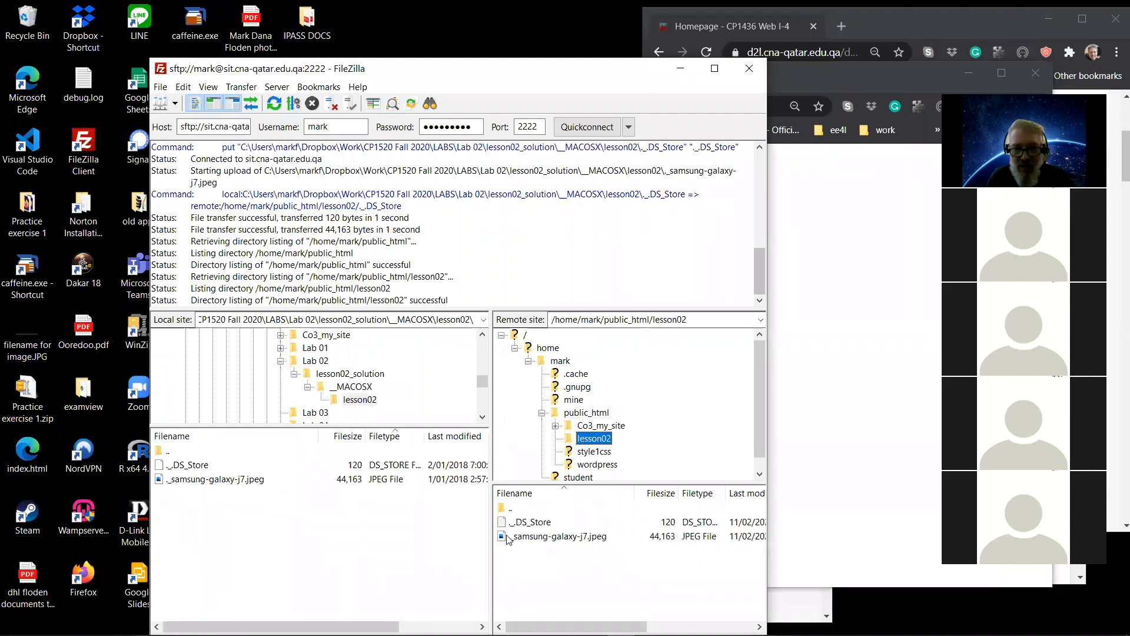
Step: Select the samsung-galaxy-j7 image in the remote lesson02 folder, and in the browser view the lesson02 listing and return to its parent directory
left_click(509, 540)
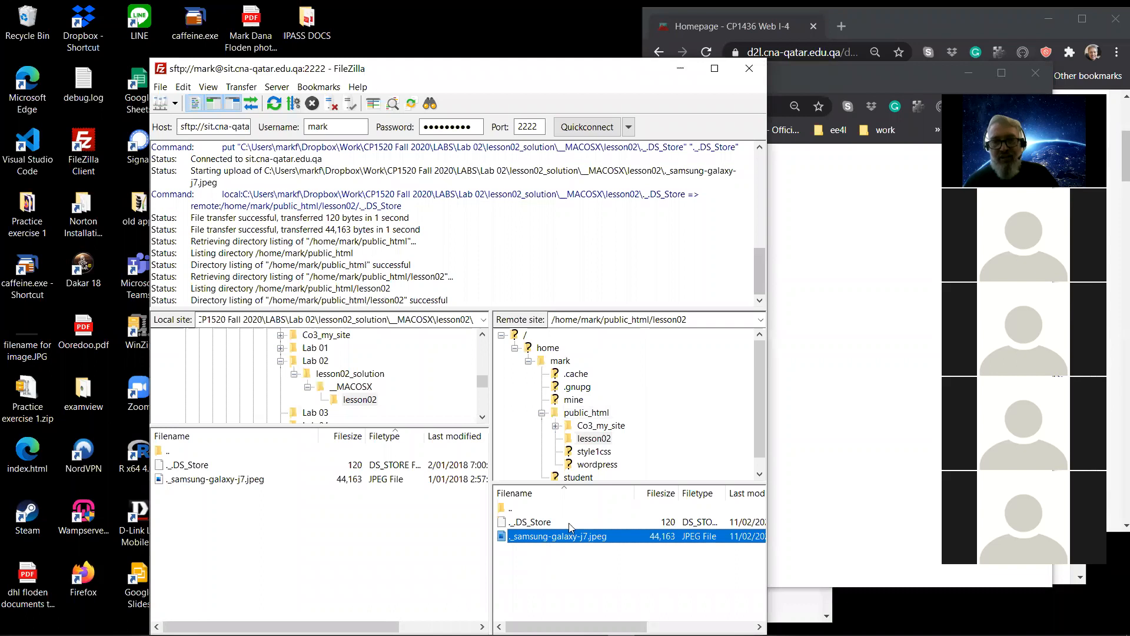
left_click(789, 359)
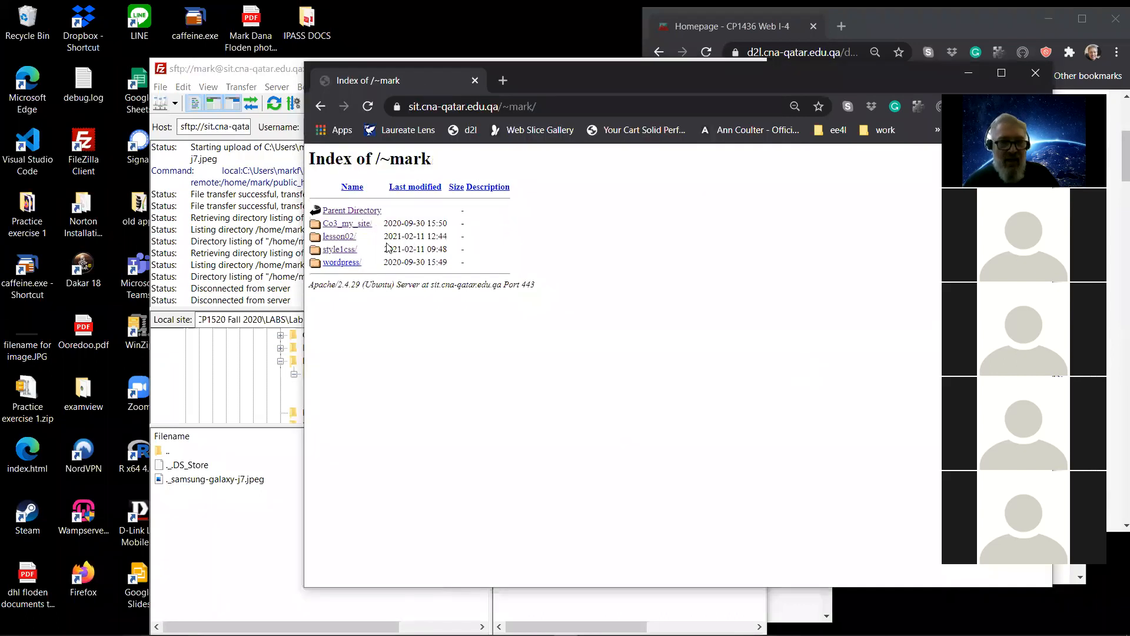
left_click(342, 237)
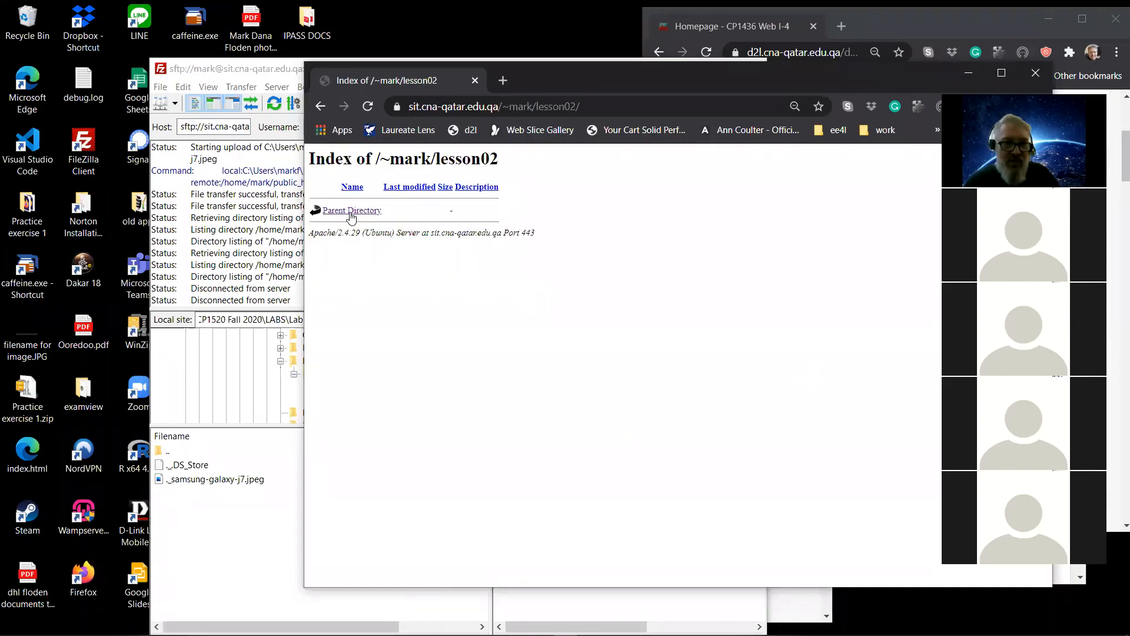
left_click(352, 213)
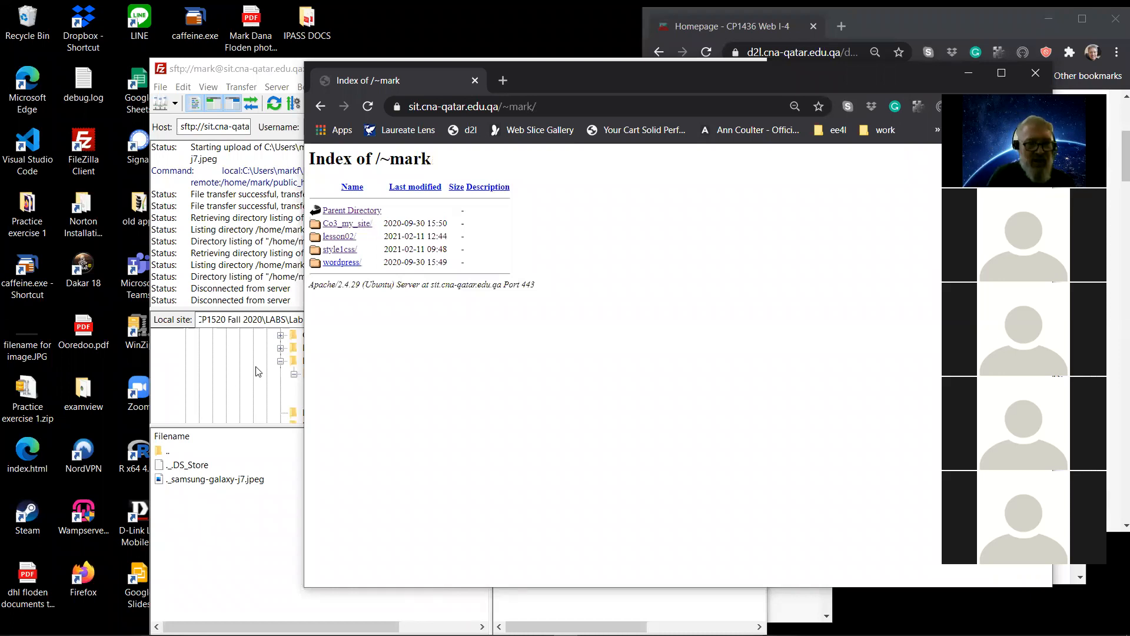
Step: Return to FileZilla, view the local Lab 03 folder, enlarge the local folder tree, and collapse Lab 02
left_click(260, 384)
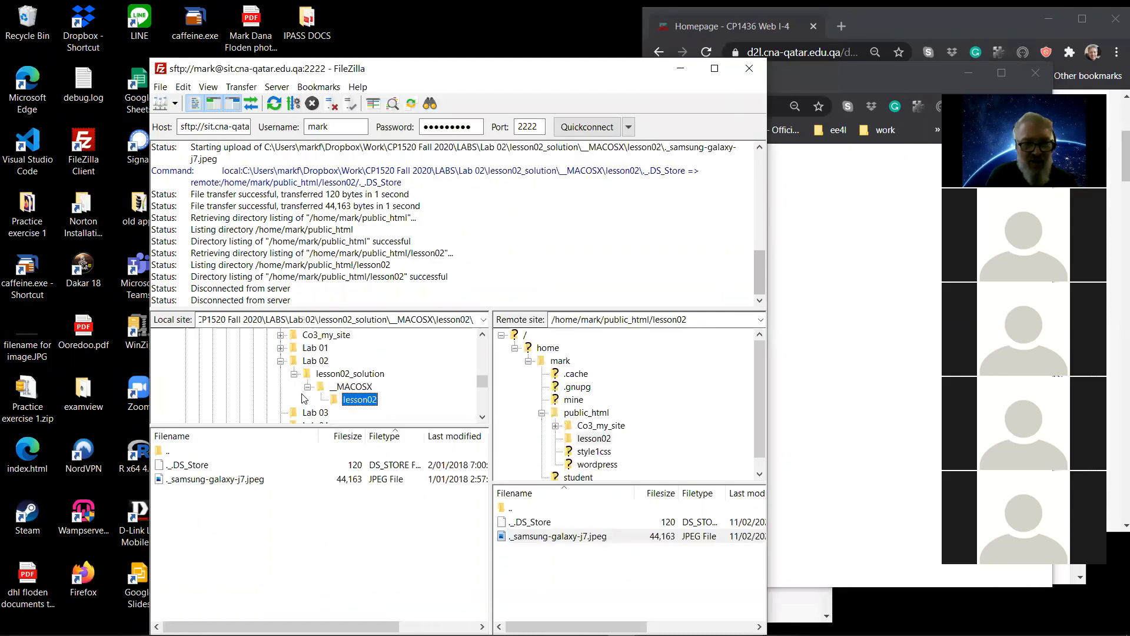
left_click(293, 413)
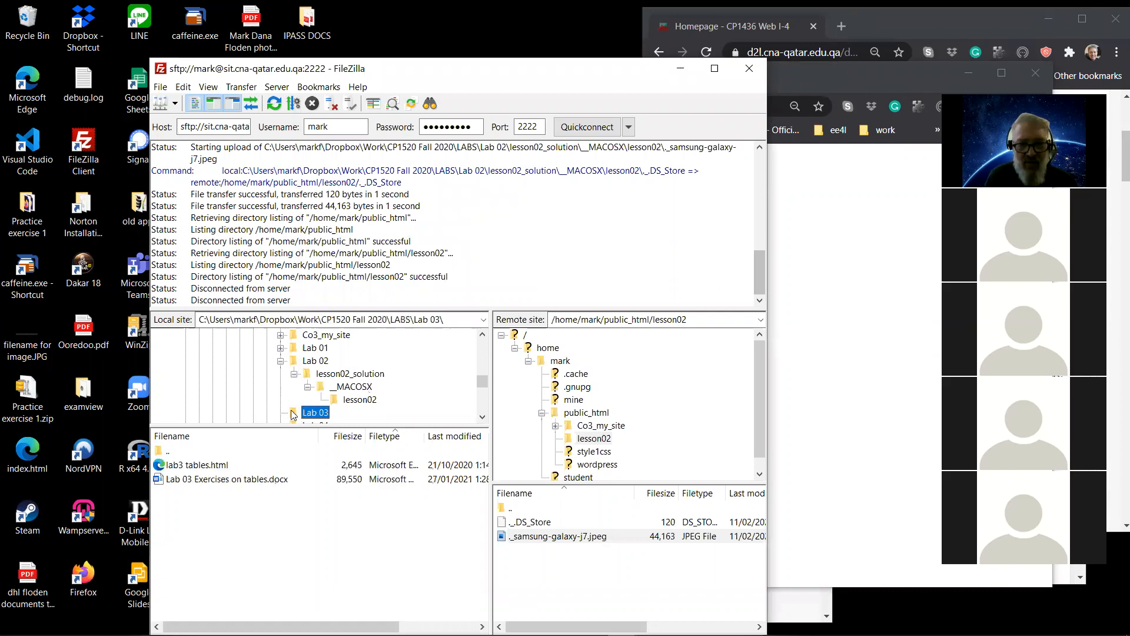
scroll(291, 410, "down", 4)
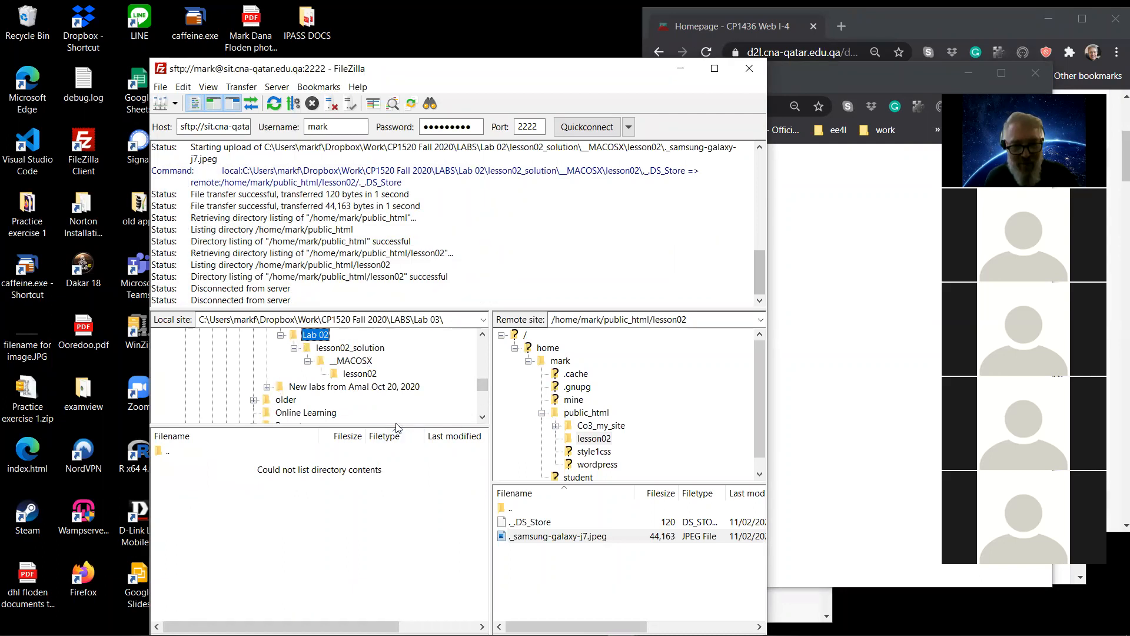
left_click_drag(396, 425, 417, 589)
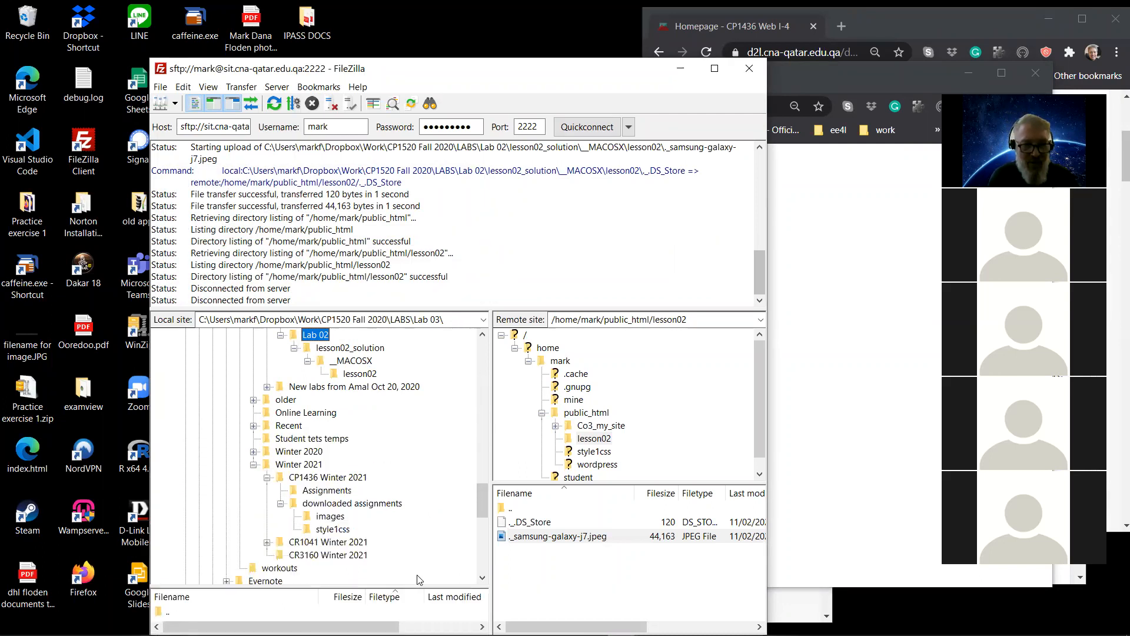
mouse_move(482, 499)
left_mouse_down()
mouse_move(480, 466)
mouse_move(480, 479)
left_mouse_up()
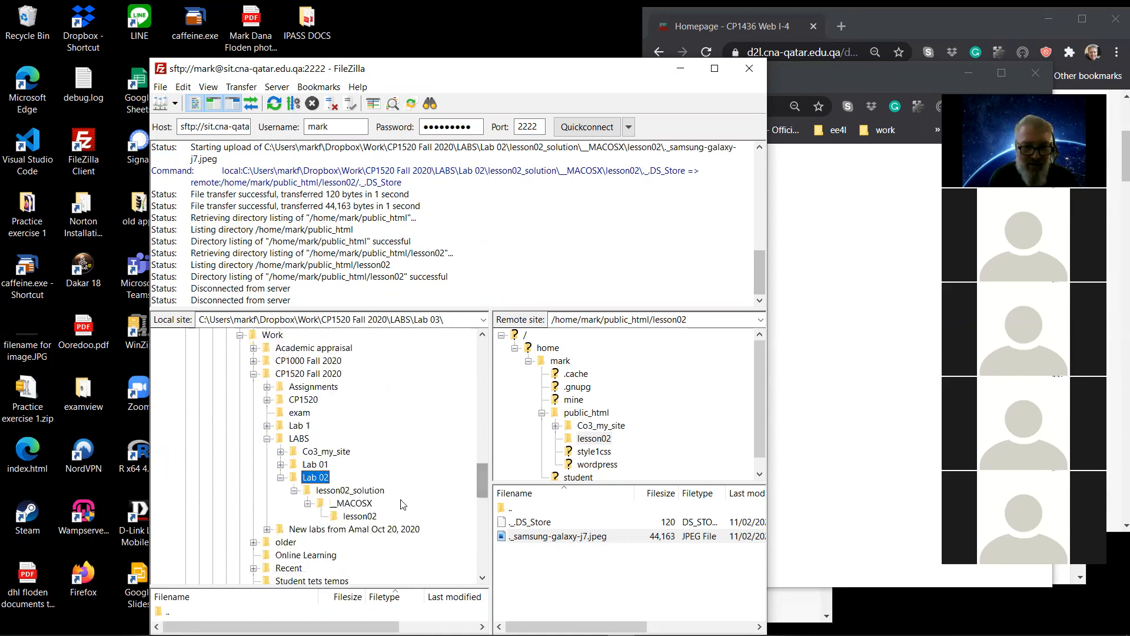
left_click(281, 479)
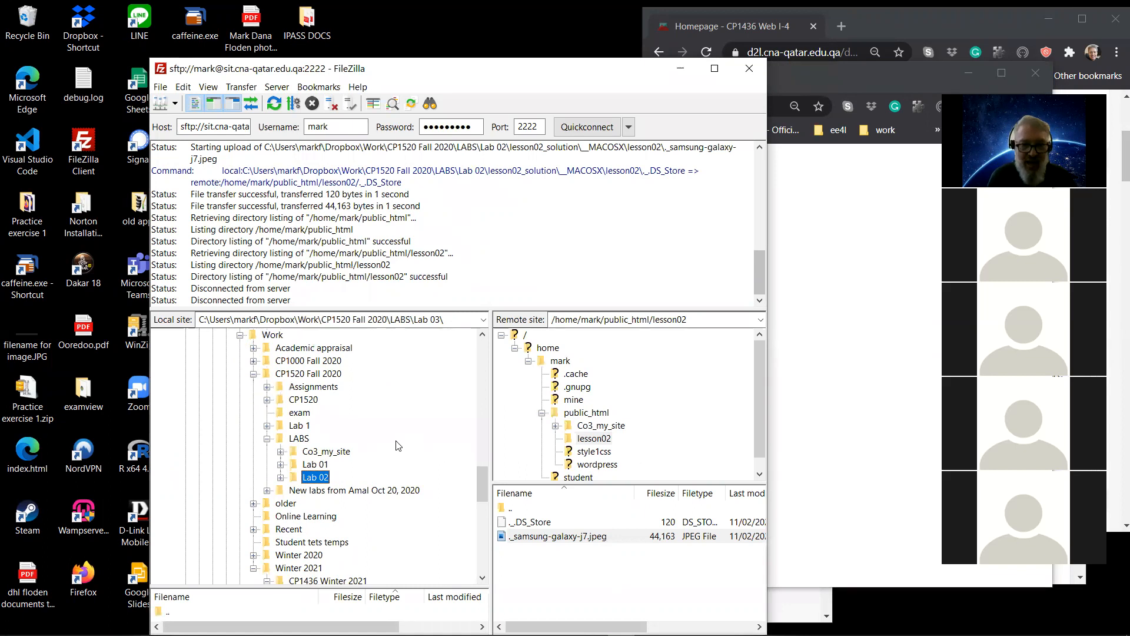
Step: Look for a web page folder in the local LABS, CP1436 Winter 2021 Assignments and CR1041 Winter 2021 folders
mouse_move(482, 494)
left_mouse_down()
mouse_move(475, 511)
mouse_move(471, 490)
left_mouse_up()
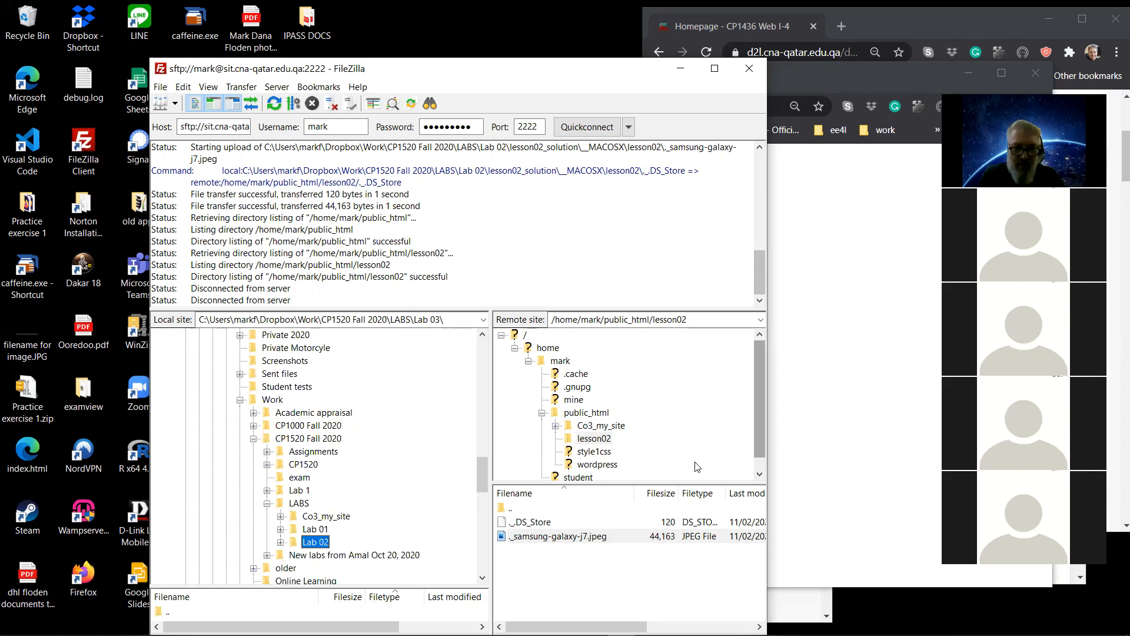
left_click(267, 504)
double_click(293, 504)
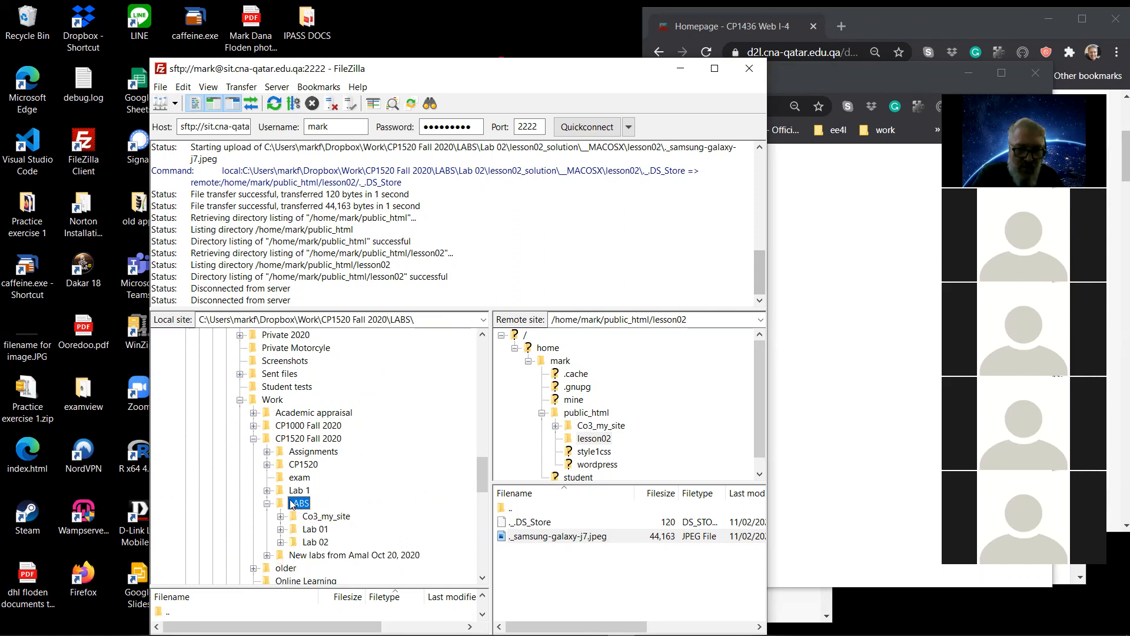
left_click_drag(487, 474, 473, 507)
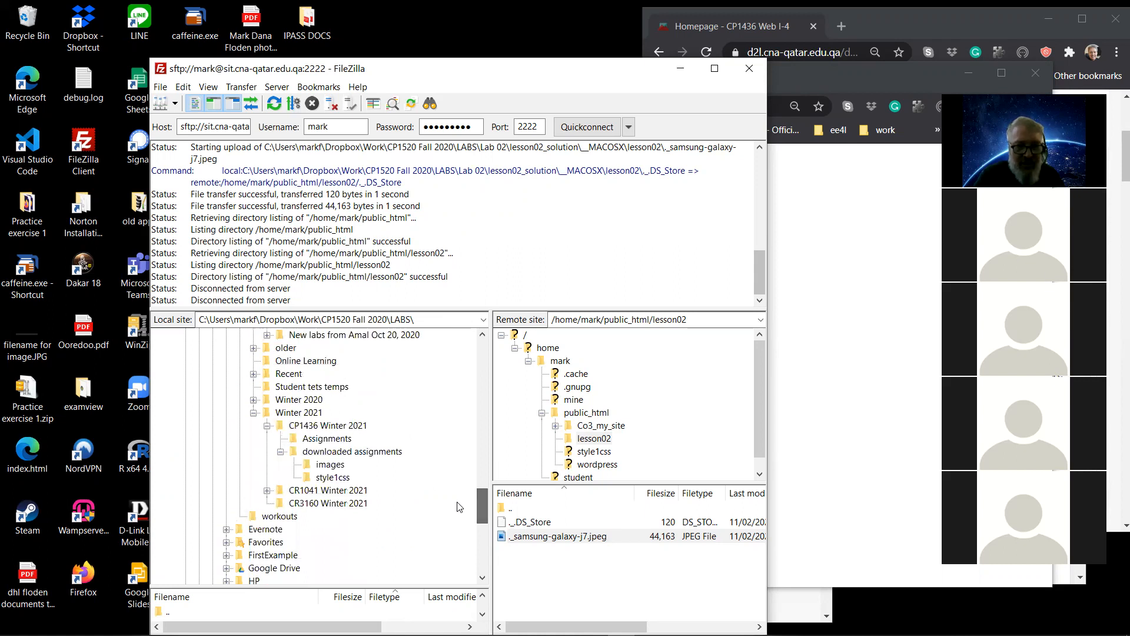
left_click(294, 440)
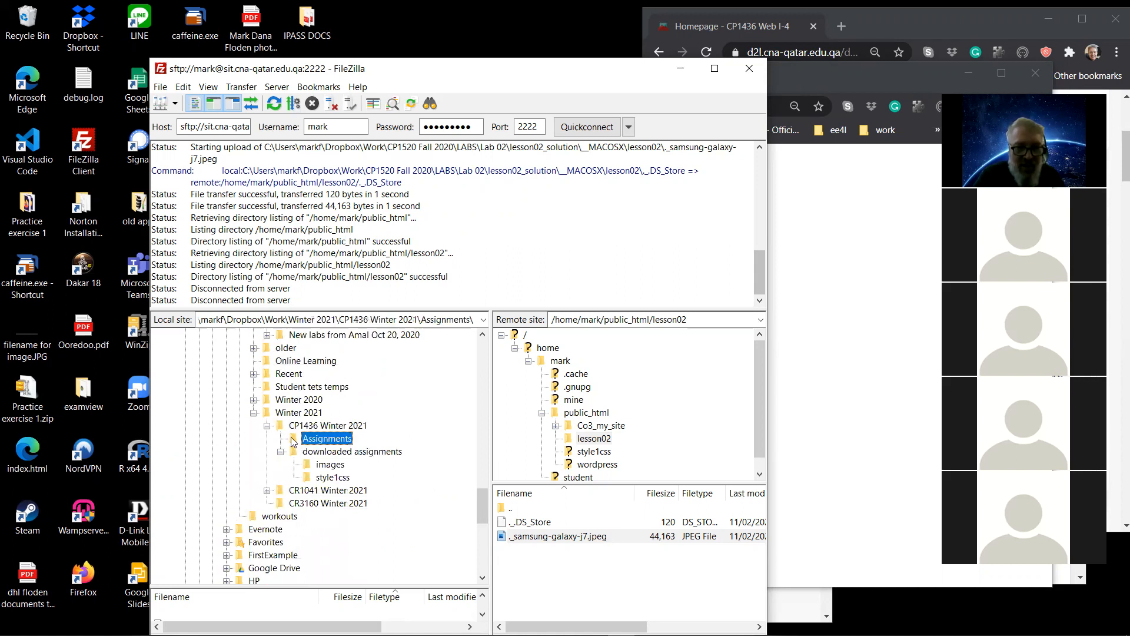
left_click(267, 491)
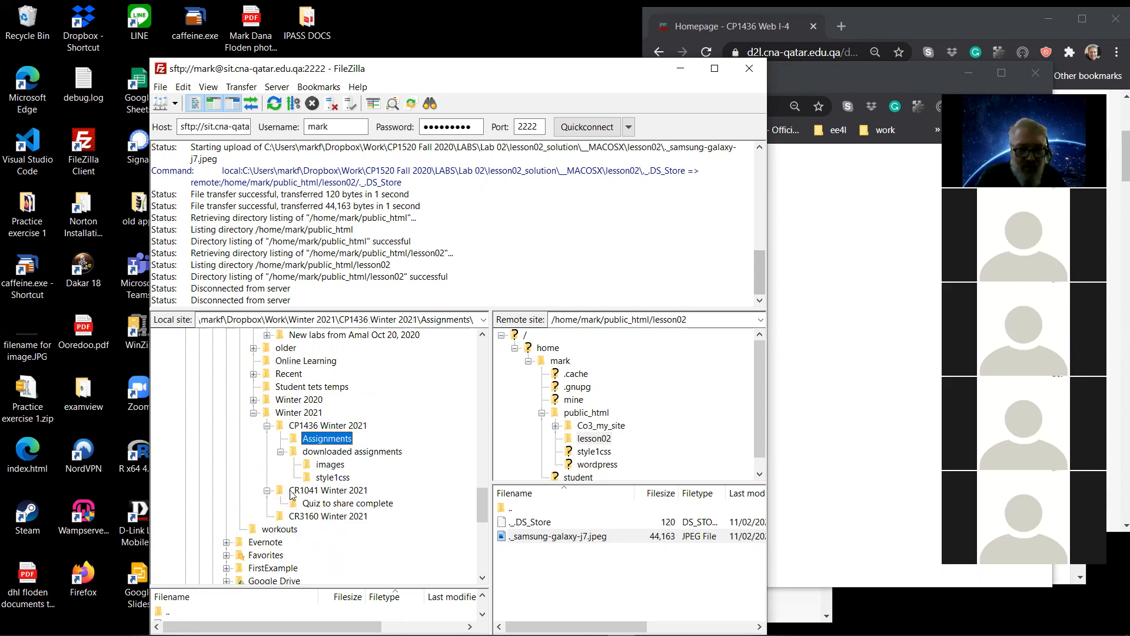
Step: Upload the inner Co3_my_site folder from local LABS into the remote lesson02 folder and expand the uploaded copy in the remote tree
mouse_move(481, 509)
left_mouse_down()
mouse_move(490, 465)
mouse_move(495, 494)
left_mouse_up()
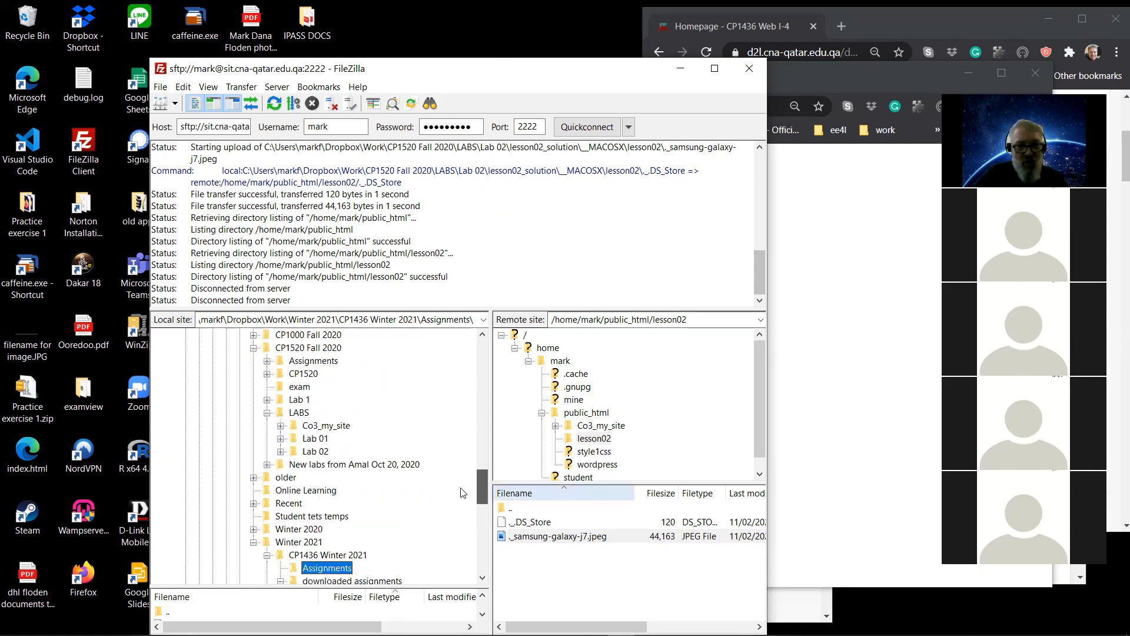
left_click(280, 426)
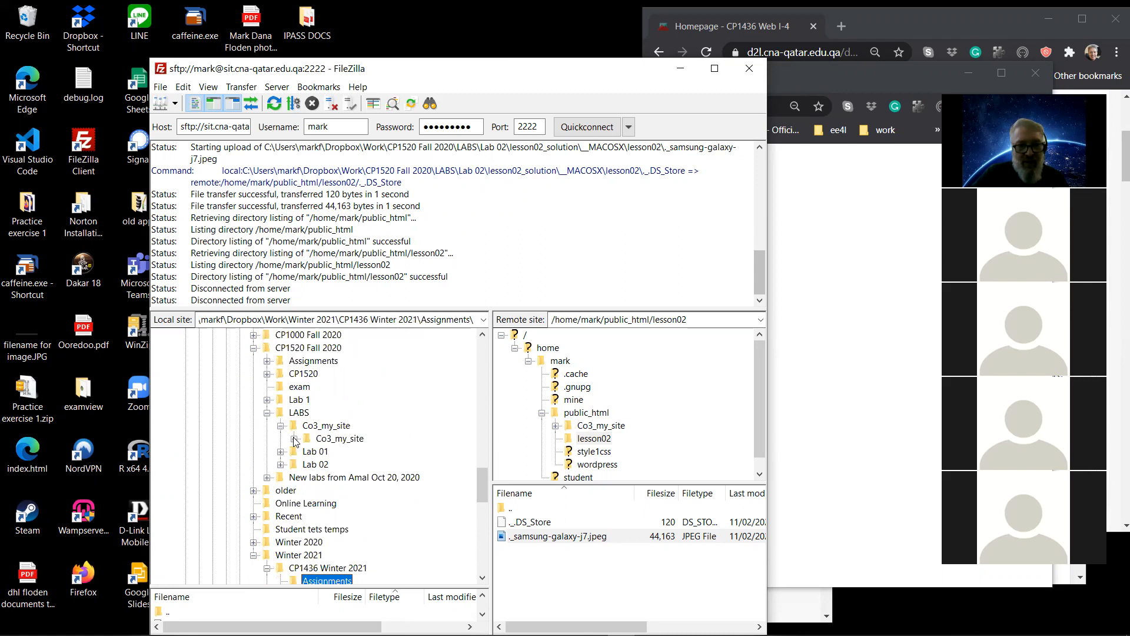
left_click(293, 439)
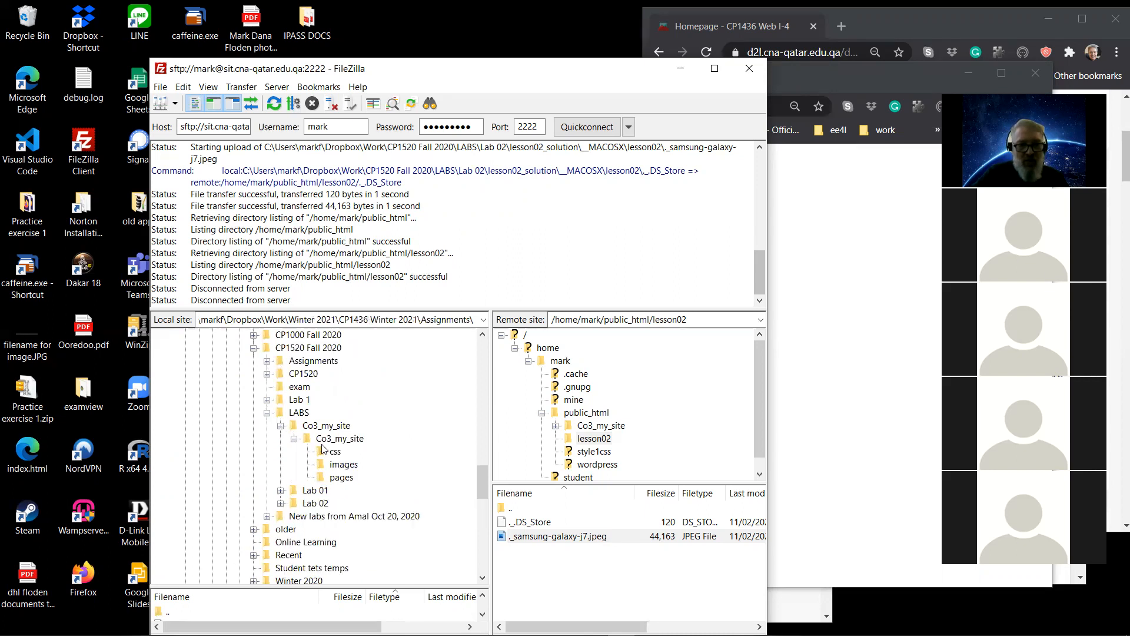
left_click(293, 428)
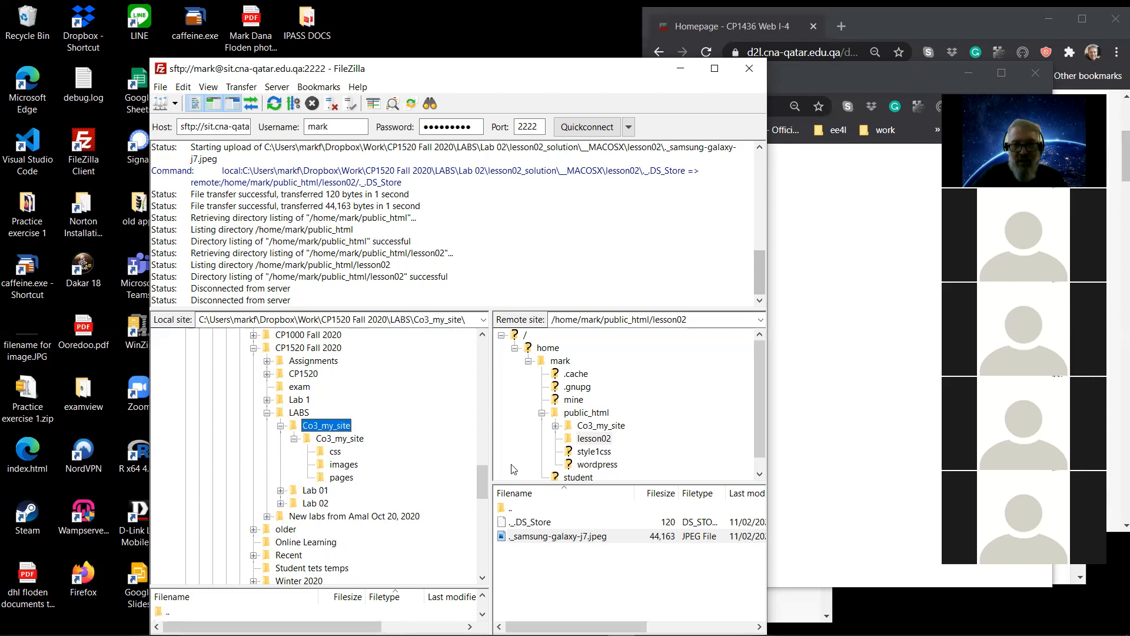
left_click(589, 439)
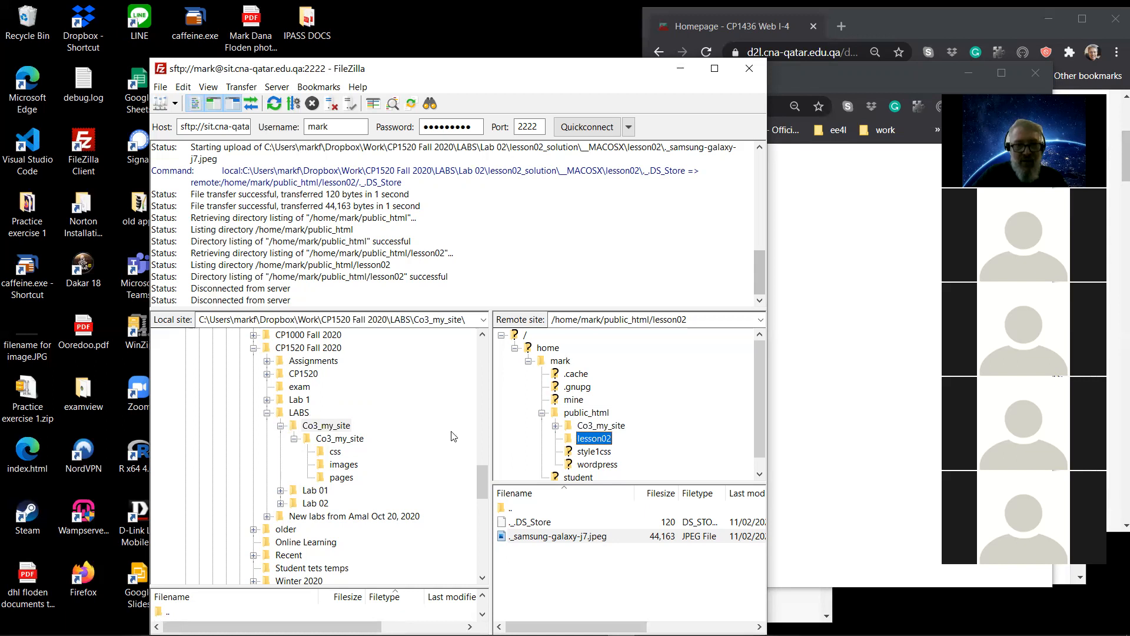
left_click(317, 439)
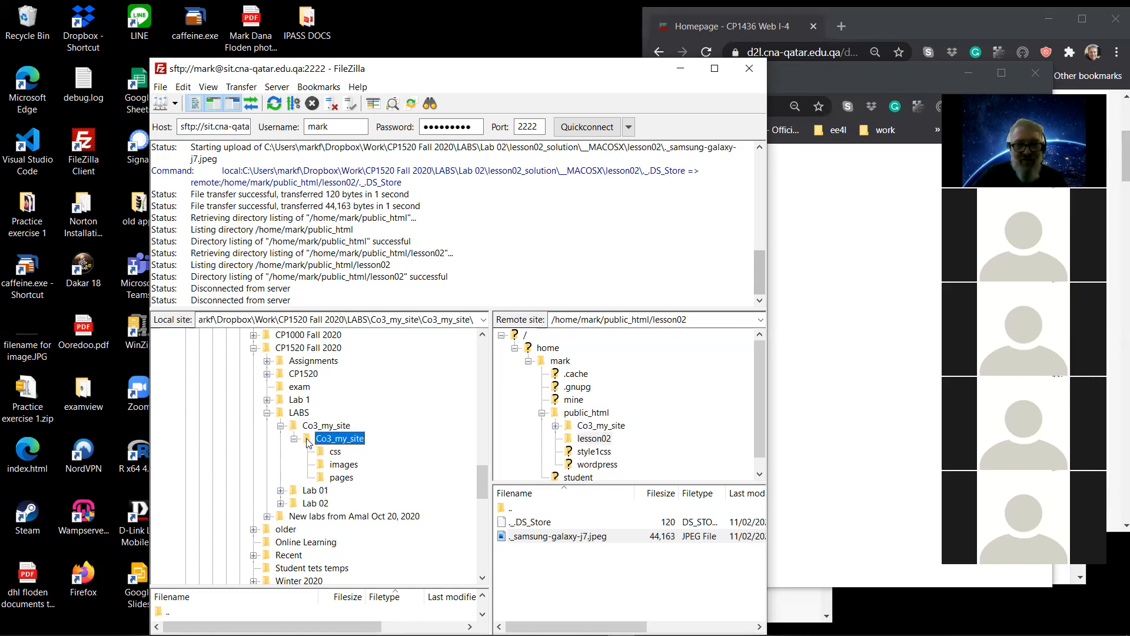
left_click_drag(308, 443, 577, 444)
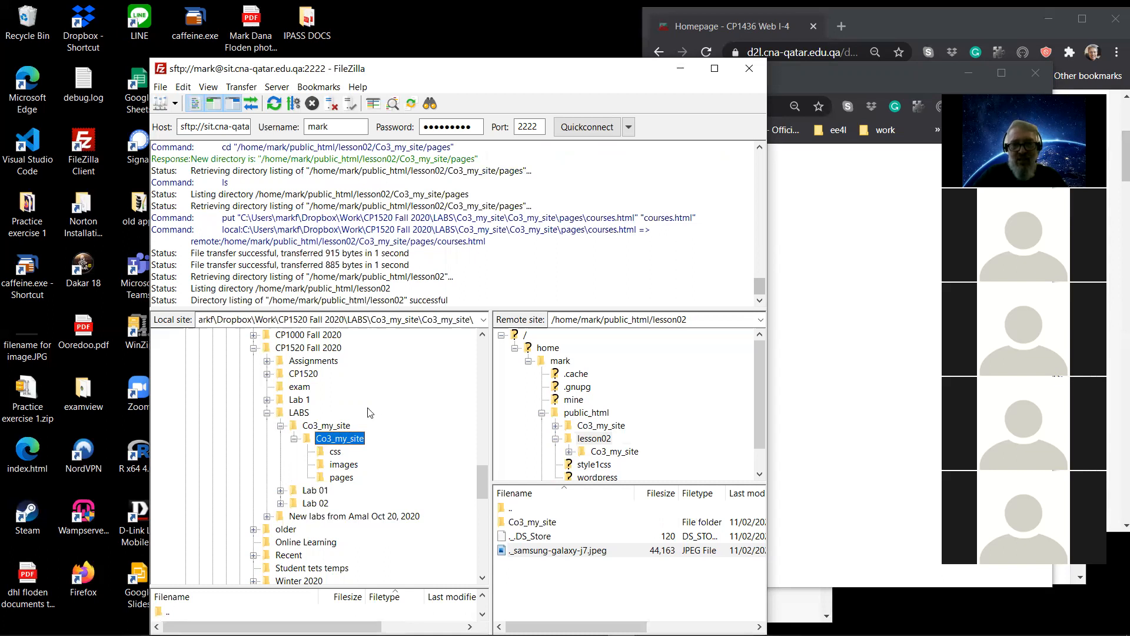
left_click(569, 451)
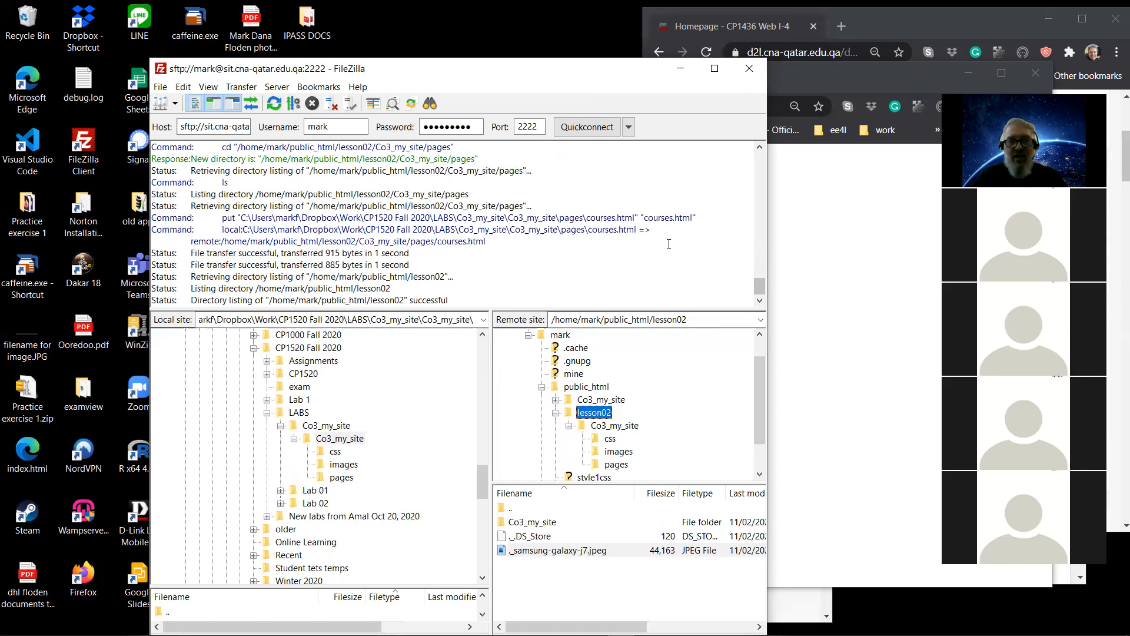
Step: Switch to the browser's directory listing, view the original Co3_my_site page, and go back to the listing
mouse_move(513, 634)
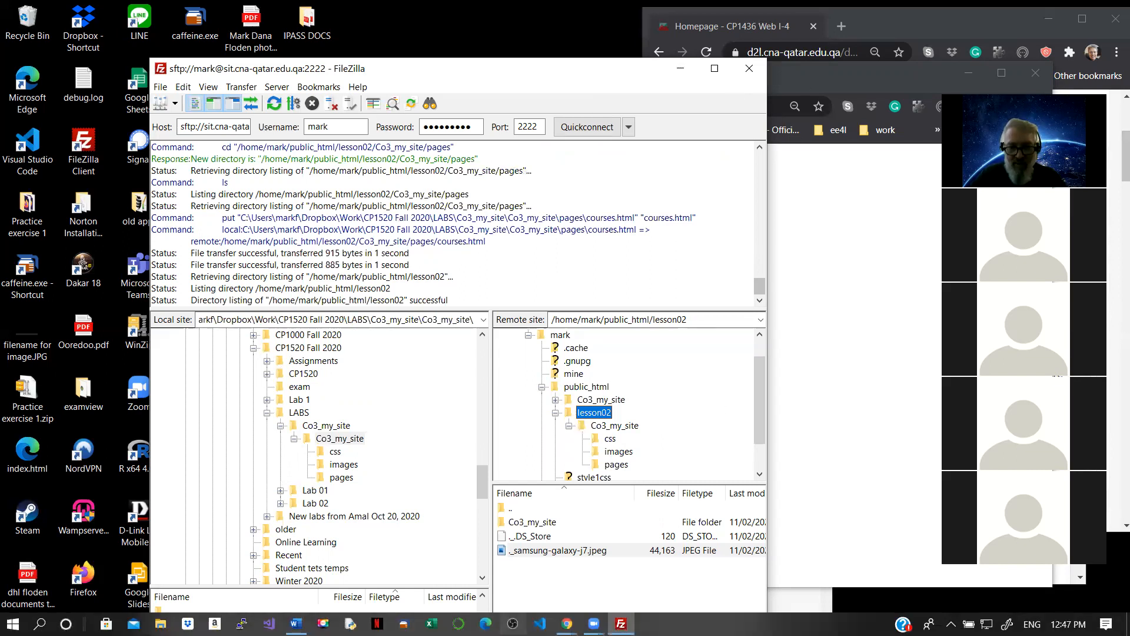
left_click(566, 623)
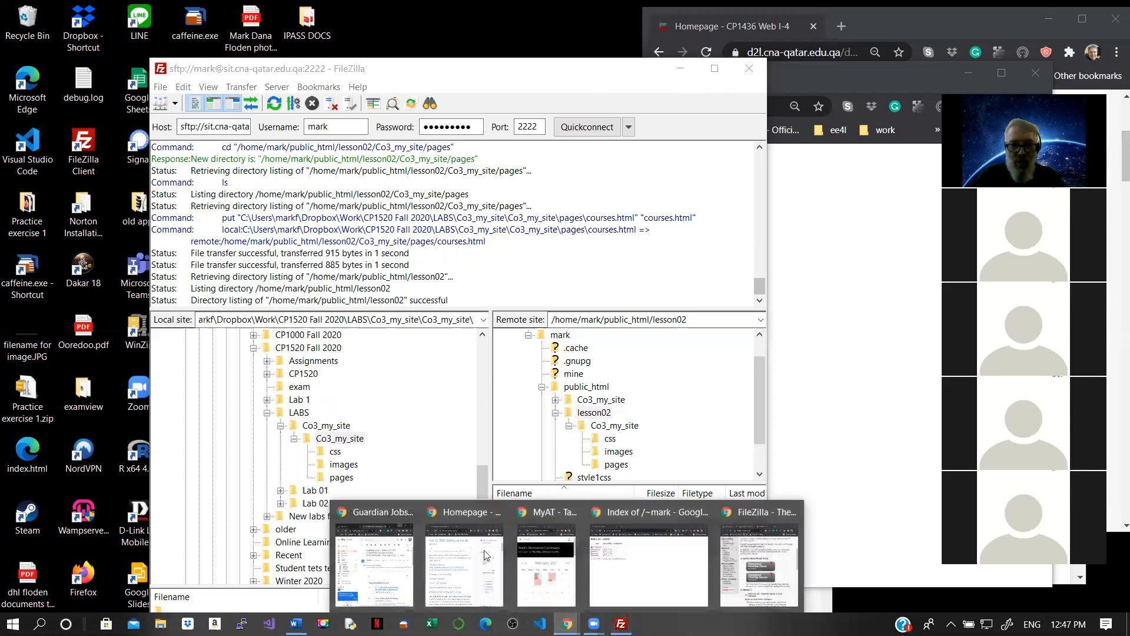
left_click(618, 575)
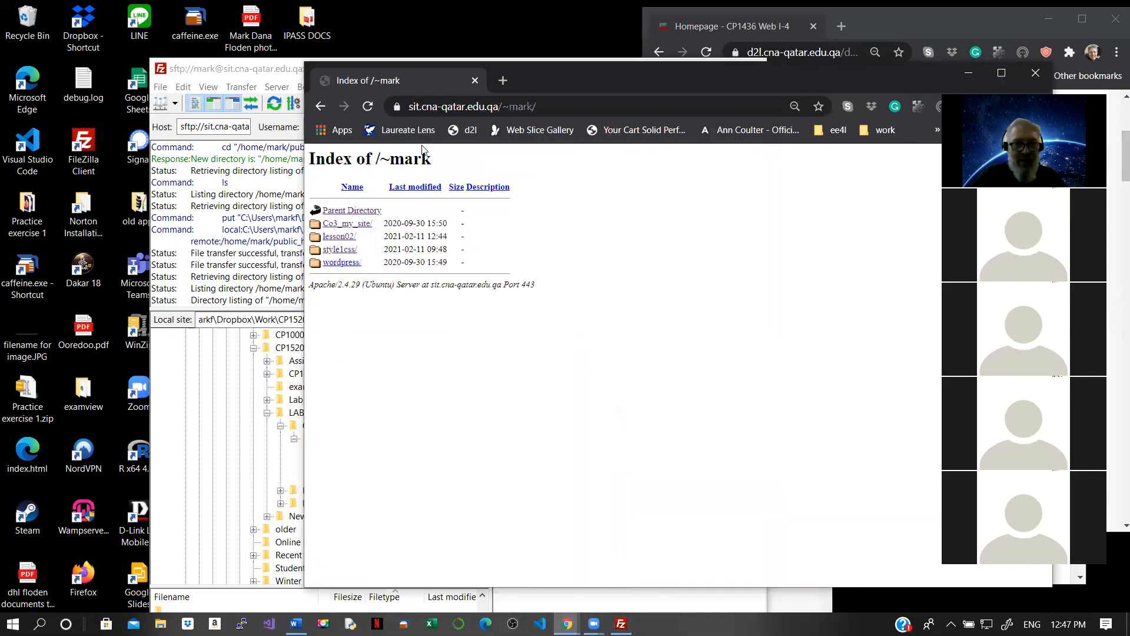
left_click(336, 226)
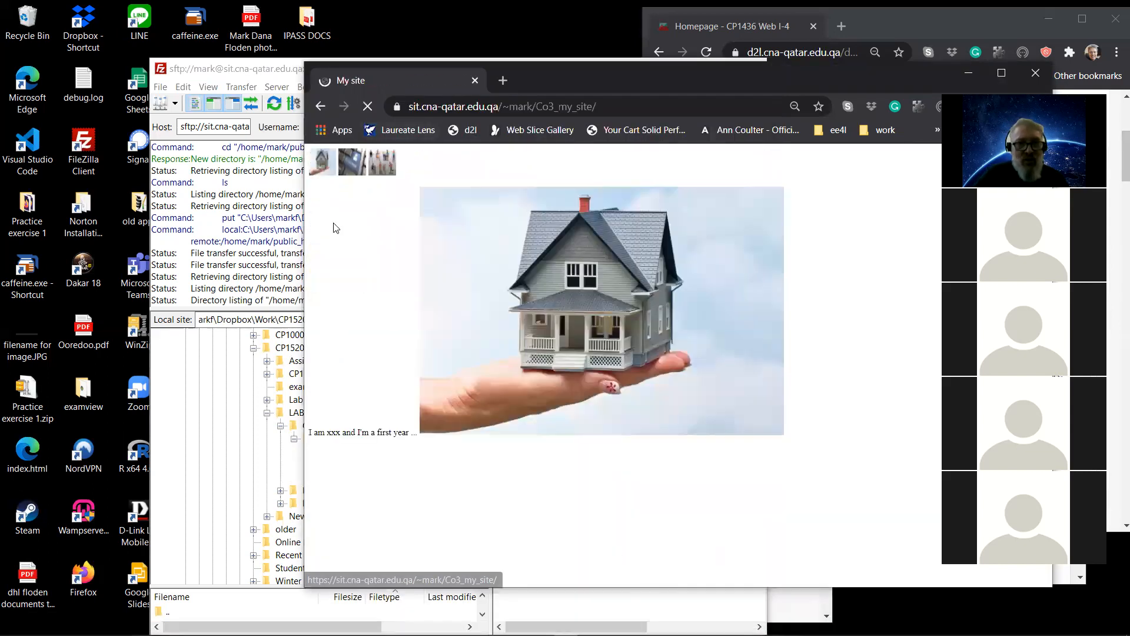
left_click(321, 106)
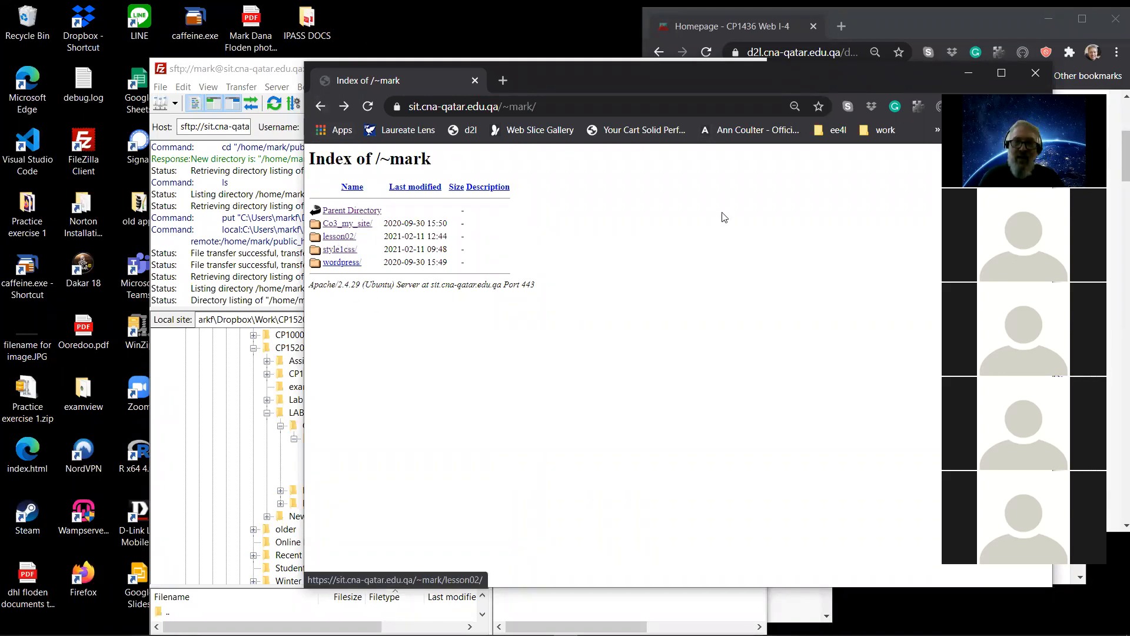
Step: Return to the browser from FileZilla, view the Co3_my_site page inside lesson02, and go back to the lesson02 listing
left_click(571, 612)
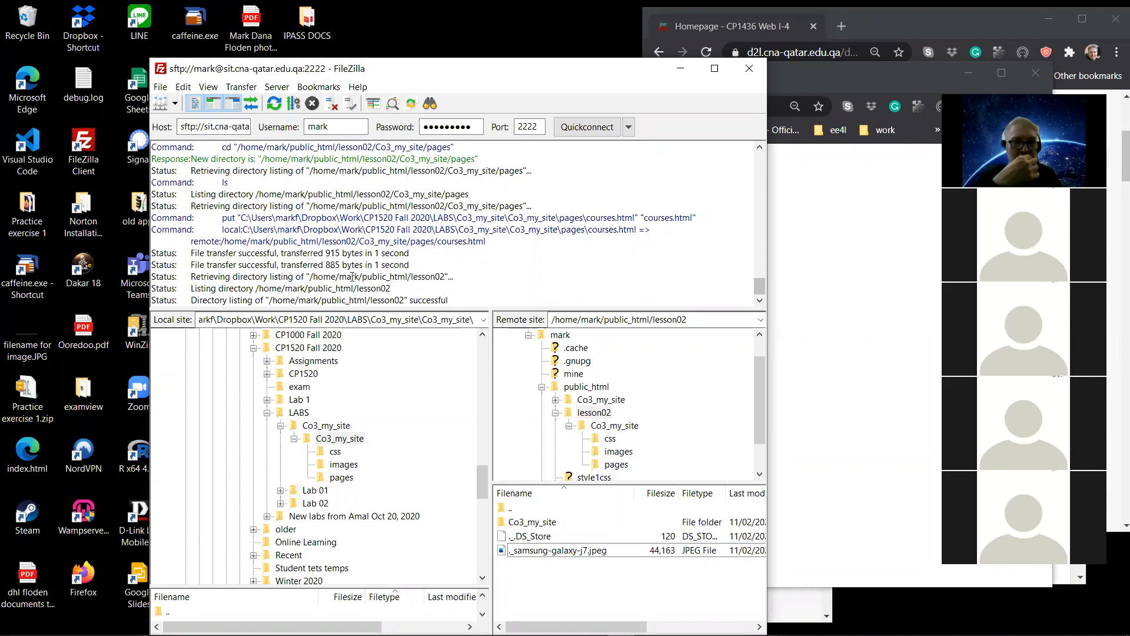
mouse_move(574, 635)
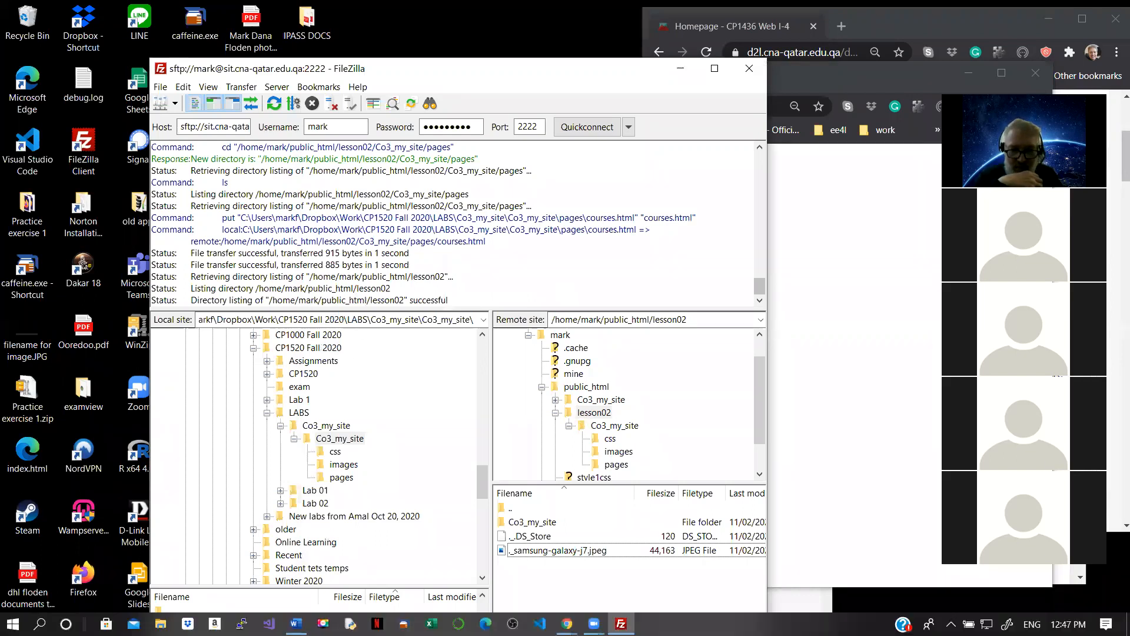
left_click(566, 624)
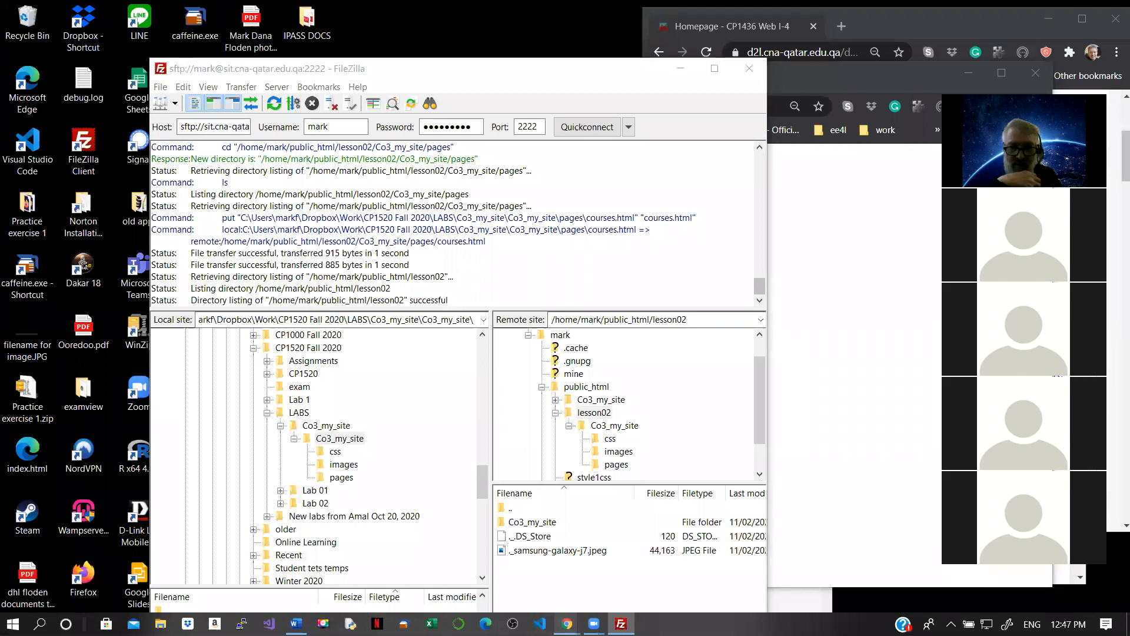
left_click(609, 594)
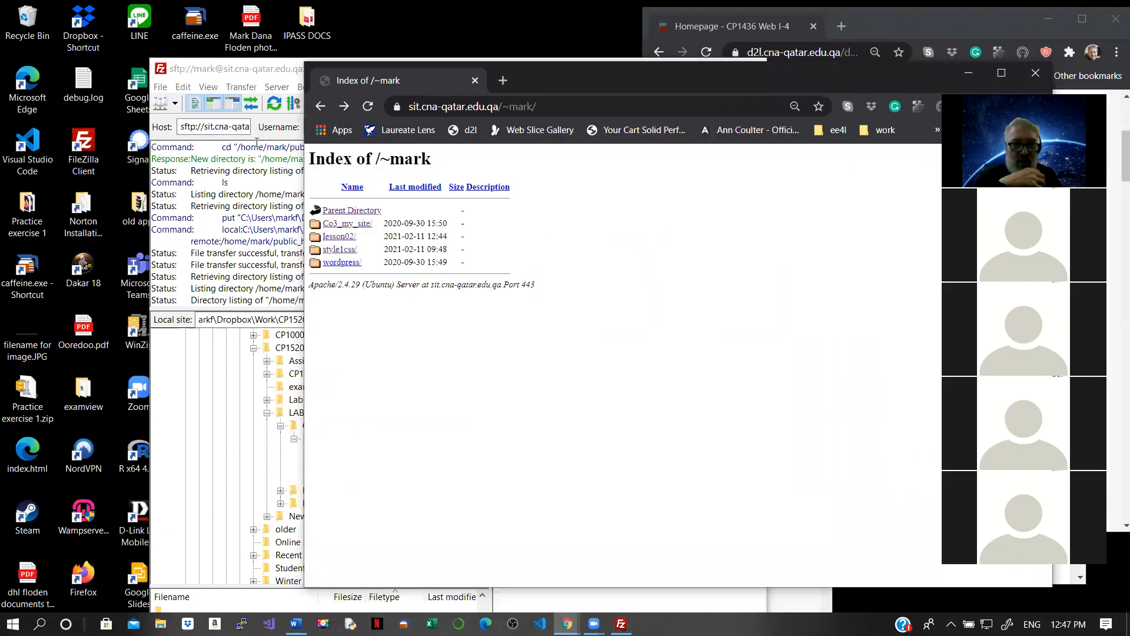
left_click(331, 236)
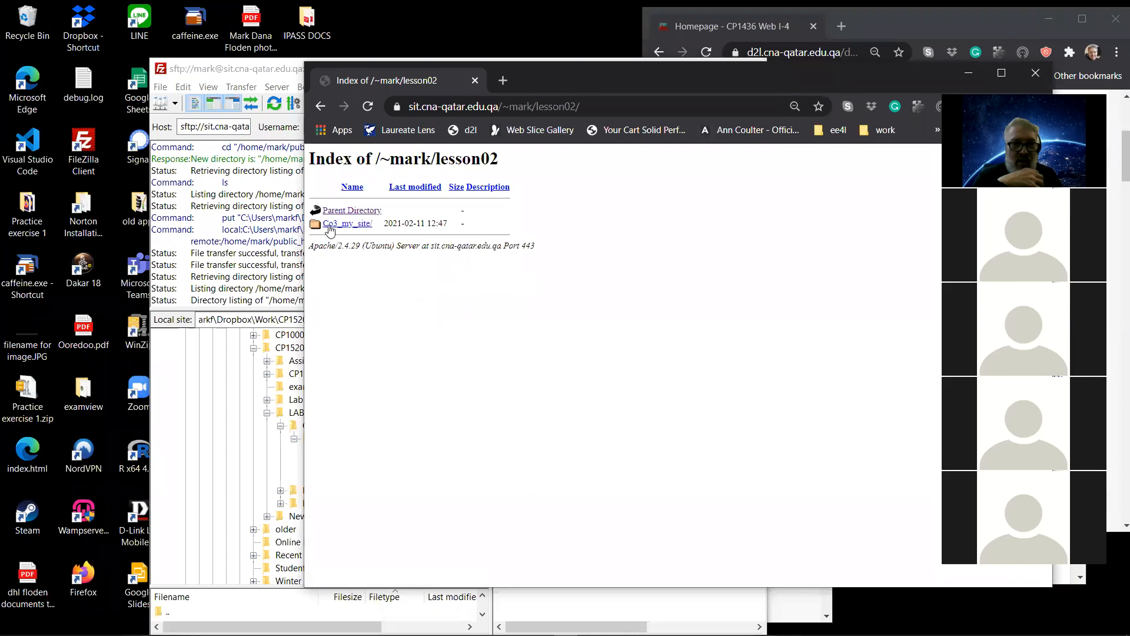
left_click(340, 227)
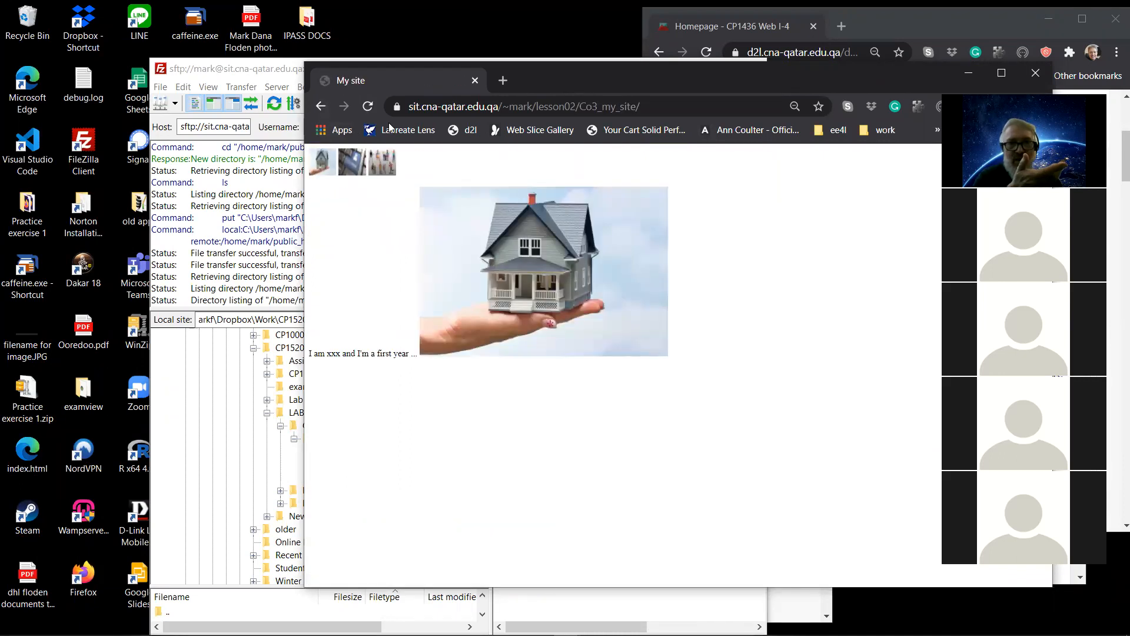
left_click(320, 108)
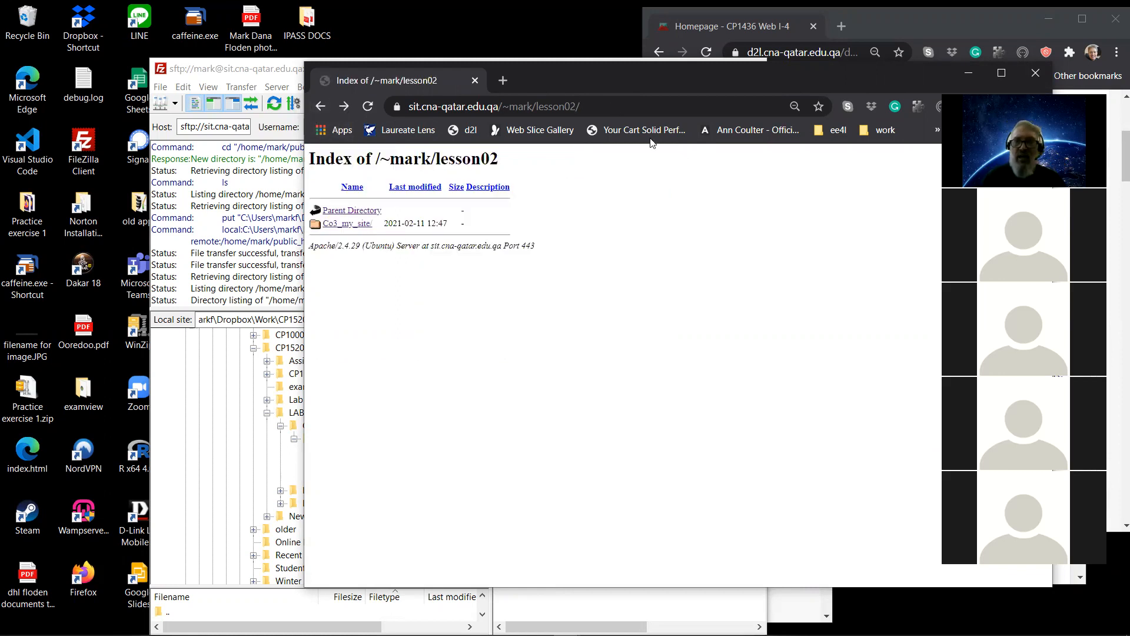